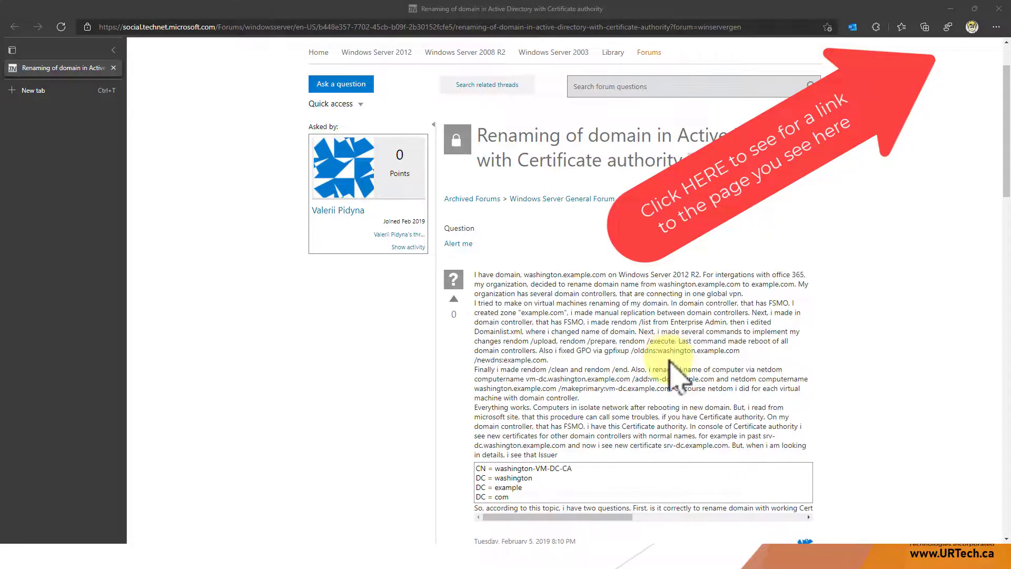
# Scroll the TechNet domain-rename thread to the requirements replies and select the page URL.
pyautogui.scroll(-8, 677, 374)
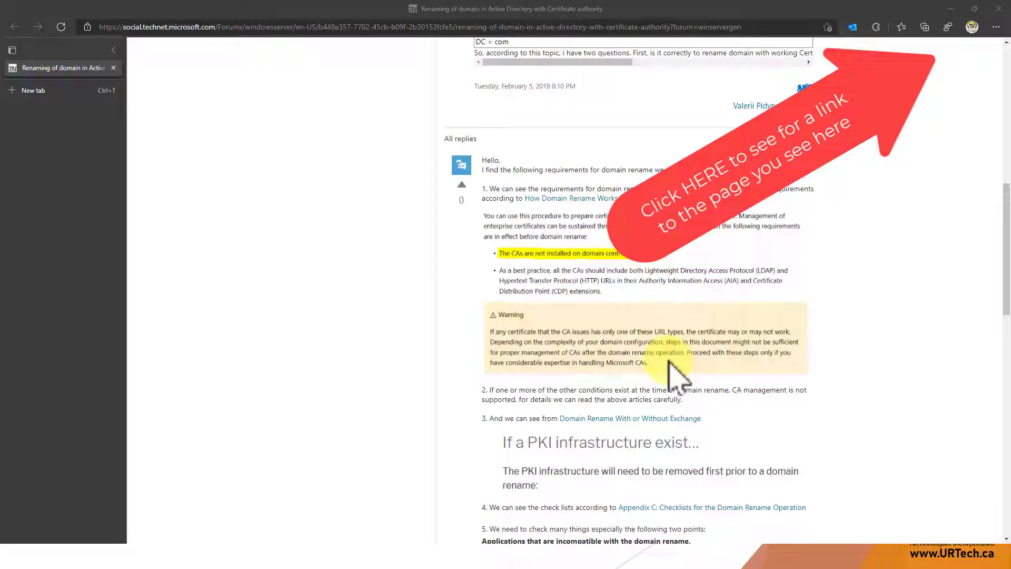
pyautogui.click(573, 27)
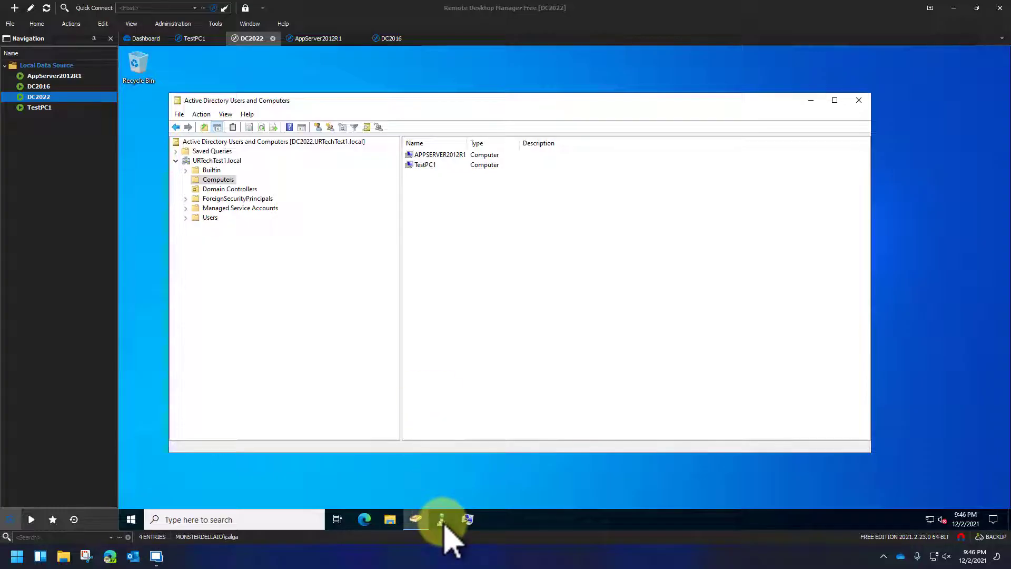
# On DC2022, start an AD-stored primary forward lookup zone replicated to all domain DNS servers.
pyautogui.click(442, 520)
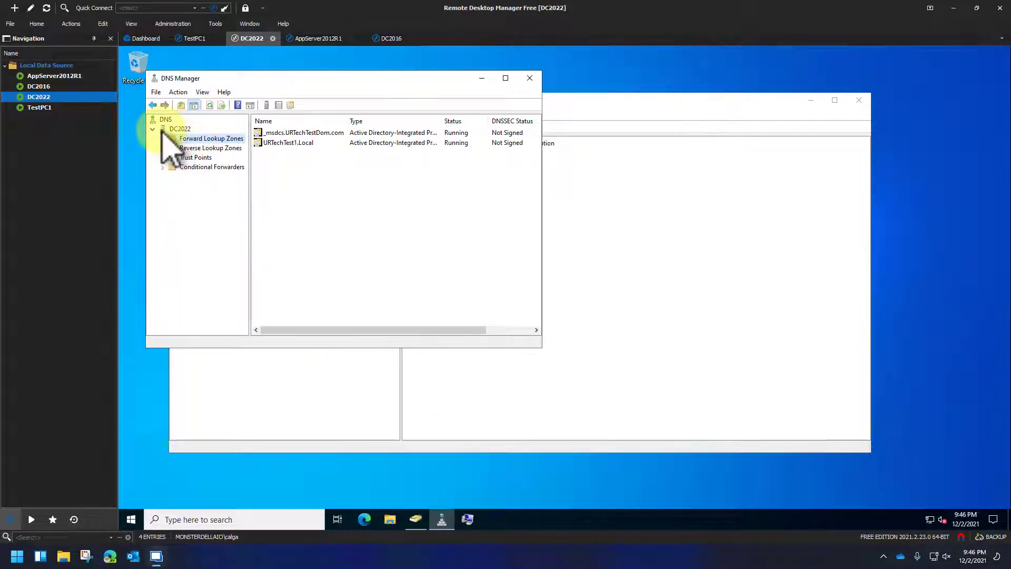
pyautogui.click(178, 128)
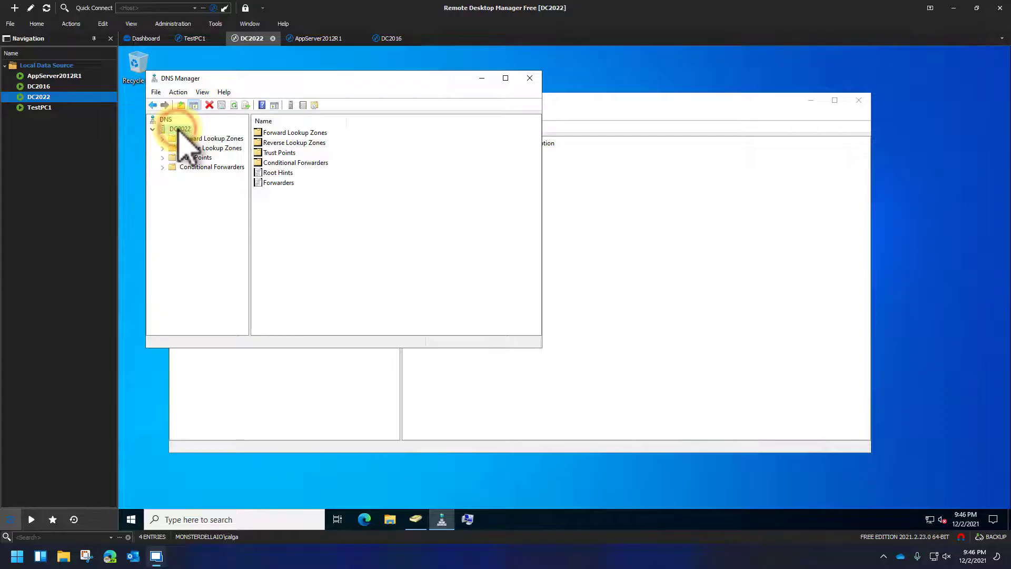
pyautogui.rightClick(178, 128)
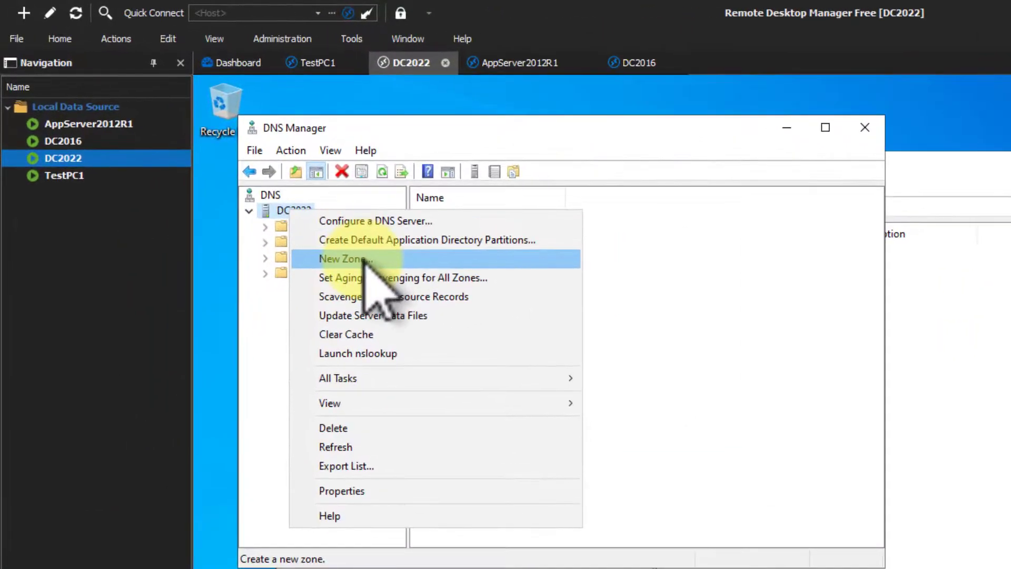
pyautogui.click(365, 259)
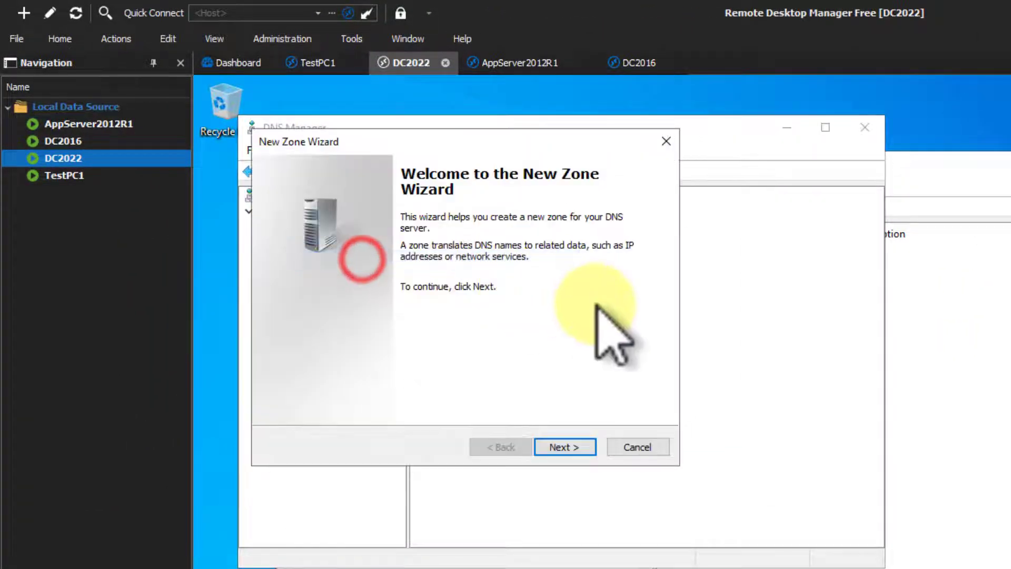
pyautogui.click(560, 447)
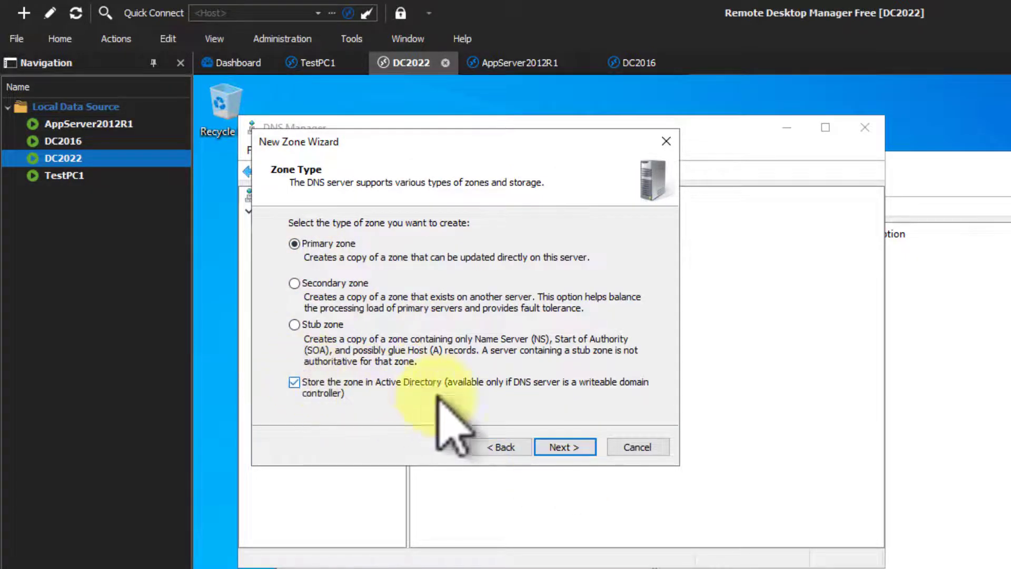
pyautogui.click(553, 446)
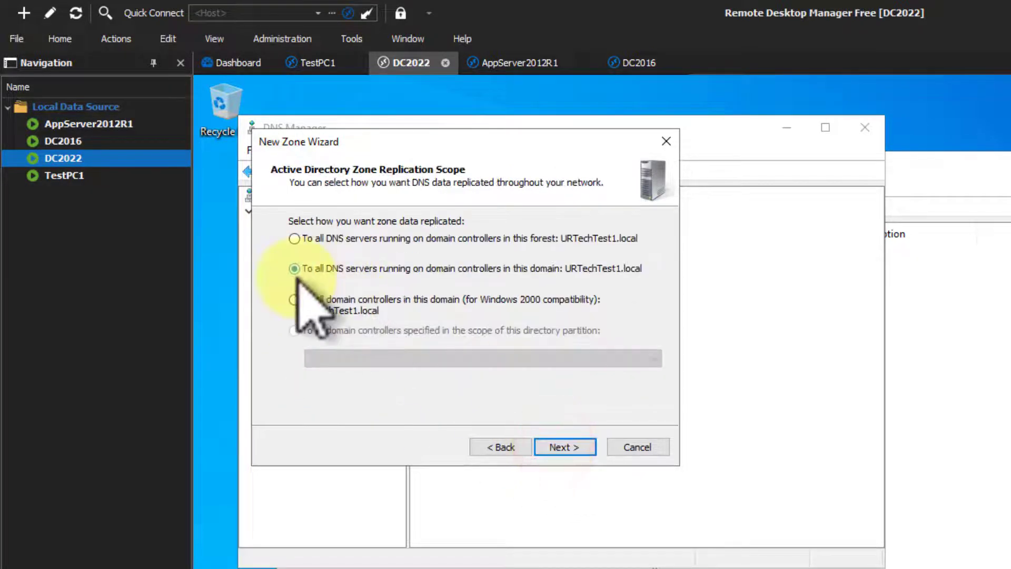
pyautogui.click(566, 447)
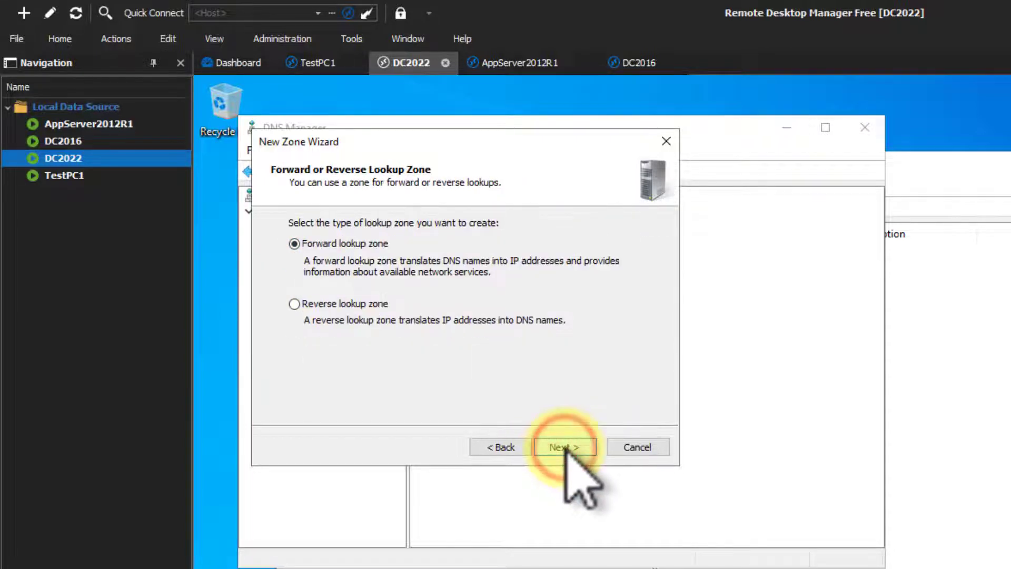
pyautogui.click(566, 448)
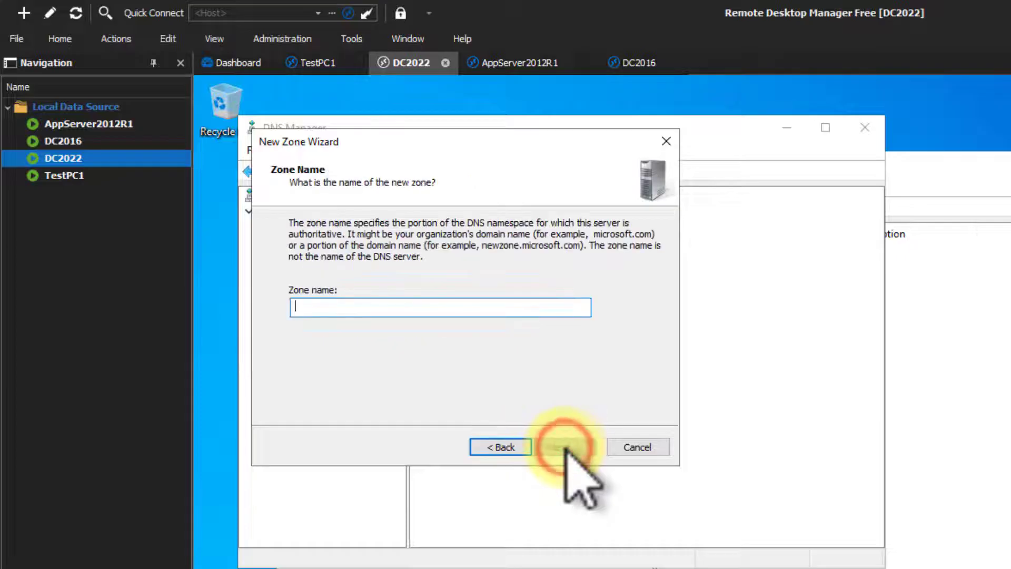
# Name the zone GreatDomain.Local, keep secure-only dynamic updates, and finish the wizard.
pyautogui.write('GreatDomain.Local')
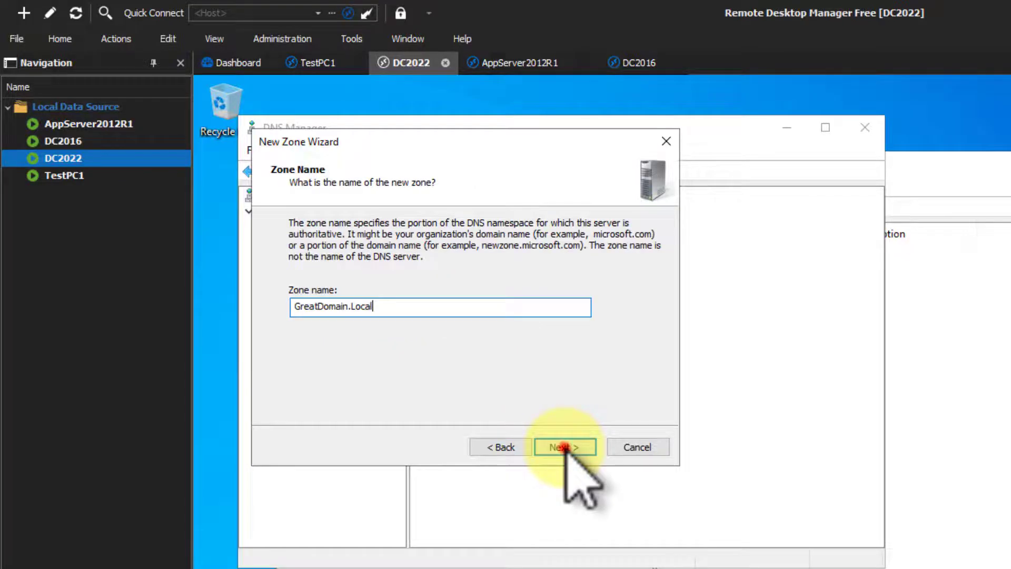
pyautogui.click(562, 447)
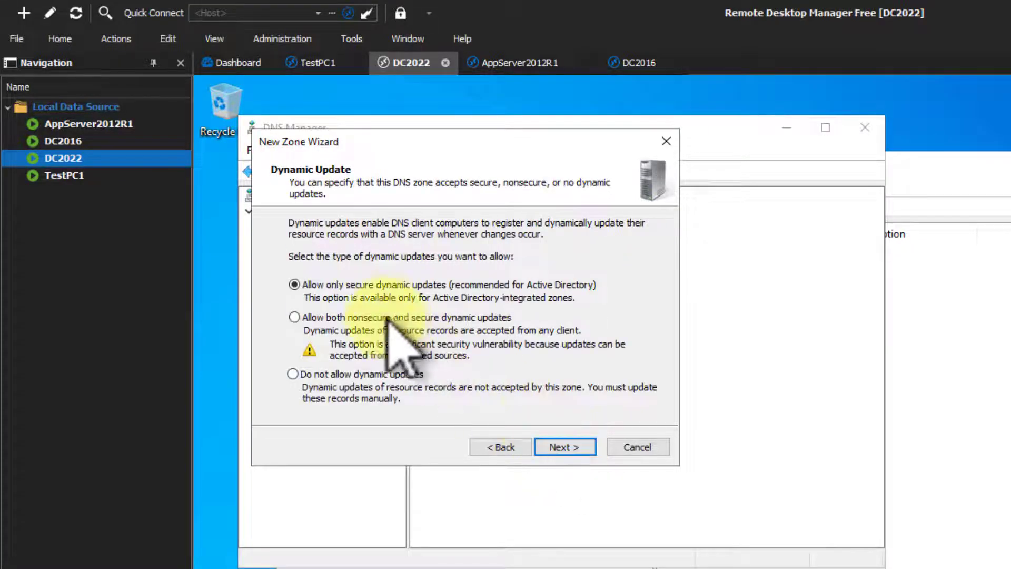
pyautogui.click(574, 447)
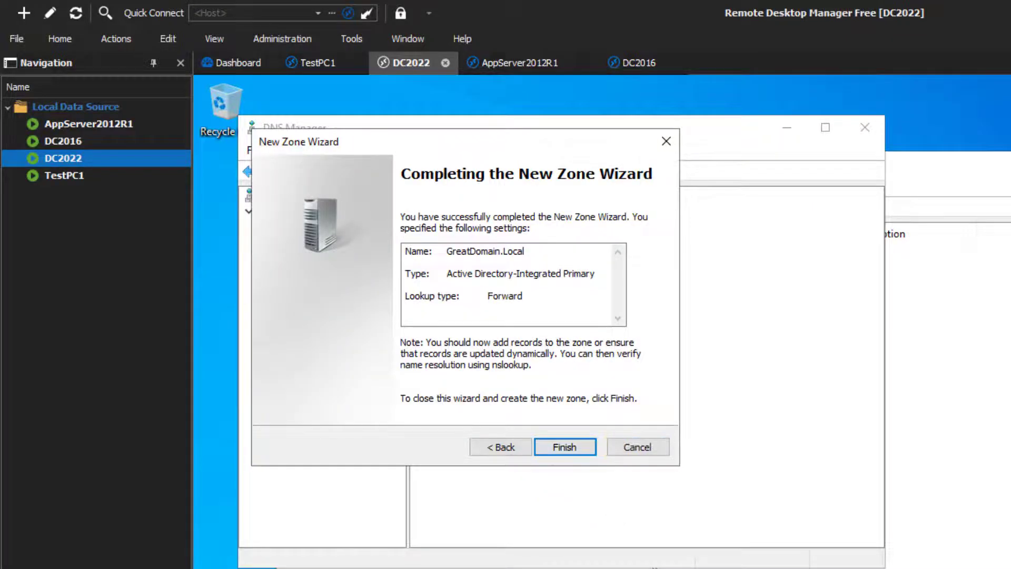
pyautogui.click(566, 449)
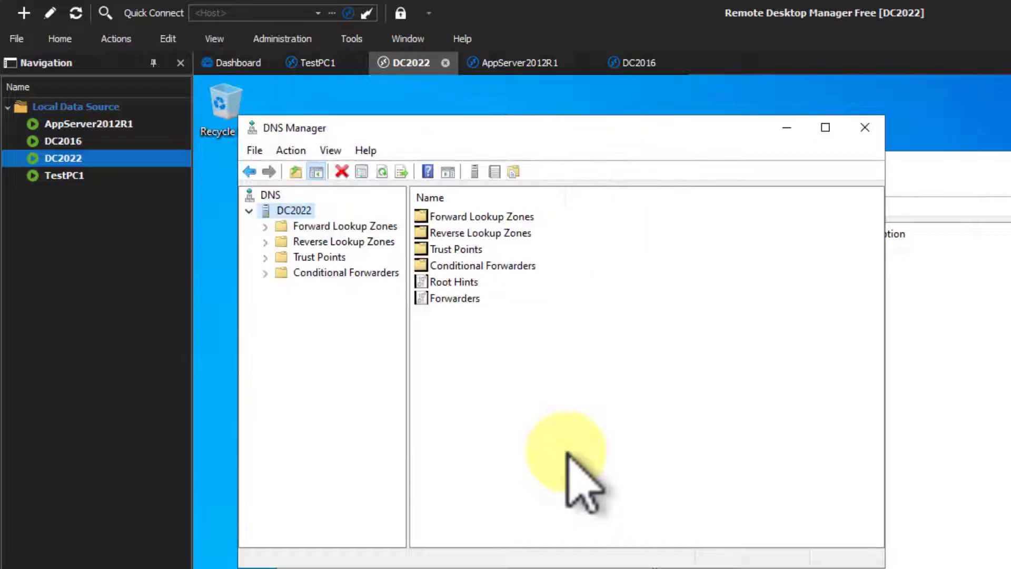
# Expand Forward Lookup Zones and inspect the GreatDomain.Local and URTechTest1.Local records.
pyautogui.click(265, 226)
pyautogui.click(312, 270)
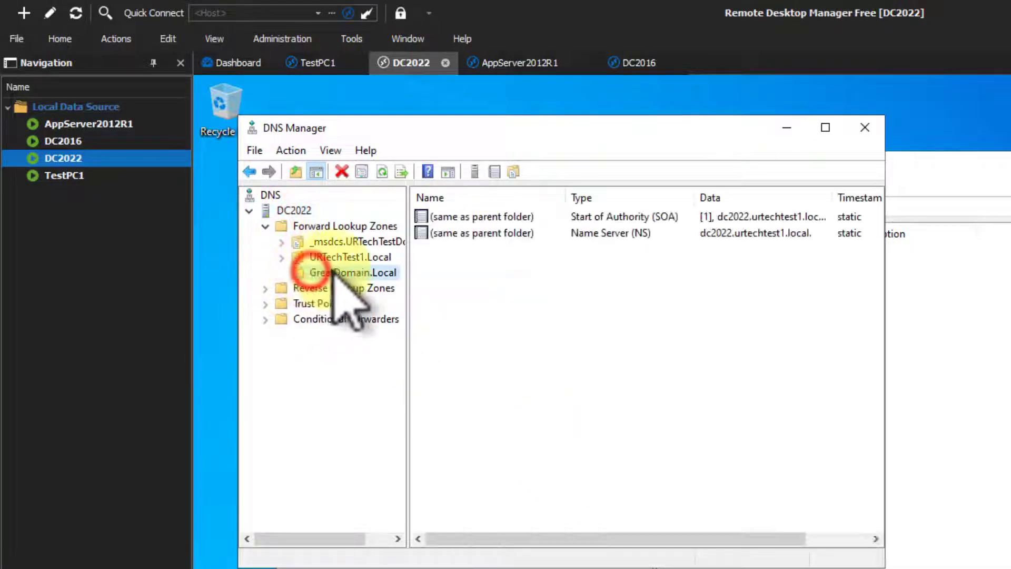
pyautogui.click(336, 257)
pyautogui.click(282, 257)
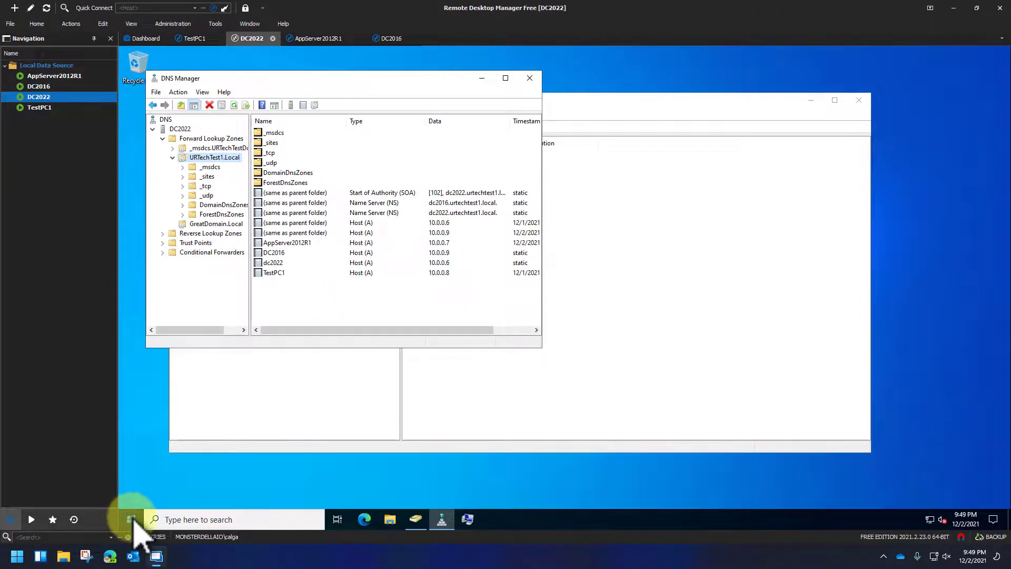
# Run rendom /list in an administrator PowerShell and move the console beside DNS Manager.
pyautogui.rightClick(134, 519)
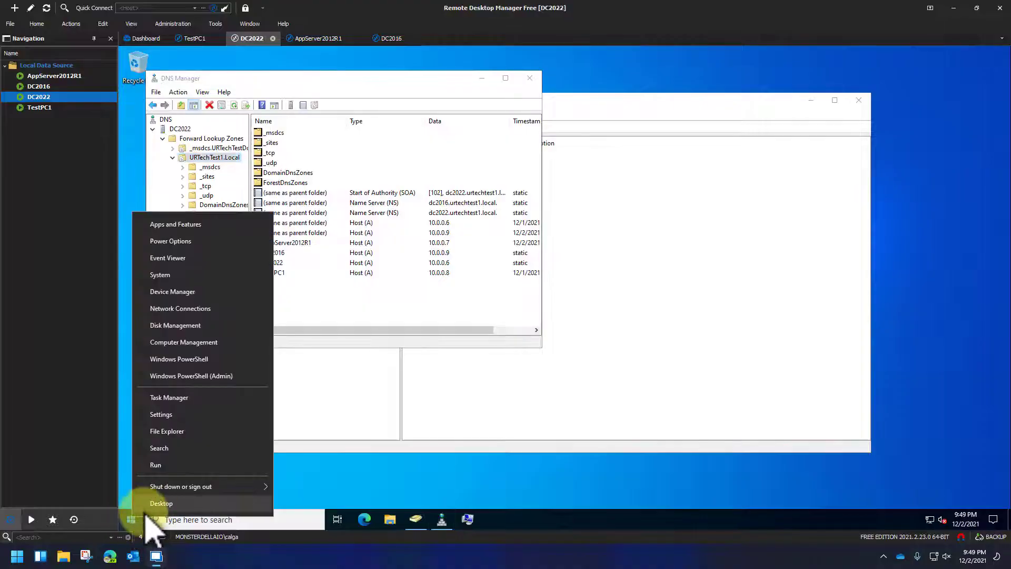
pyautogui.click(221, 375)
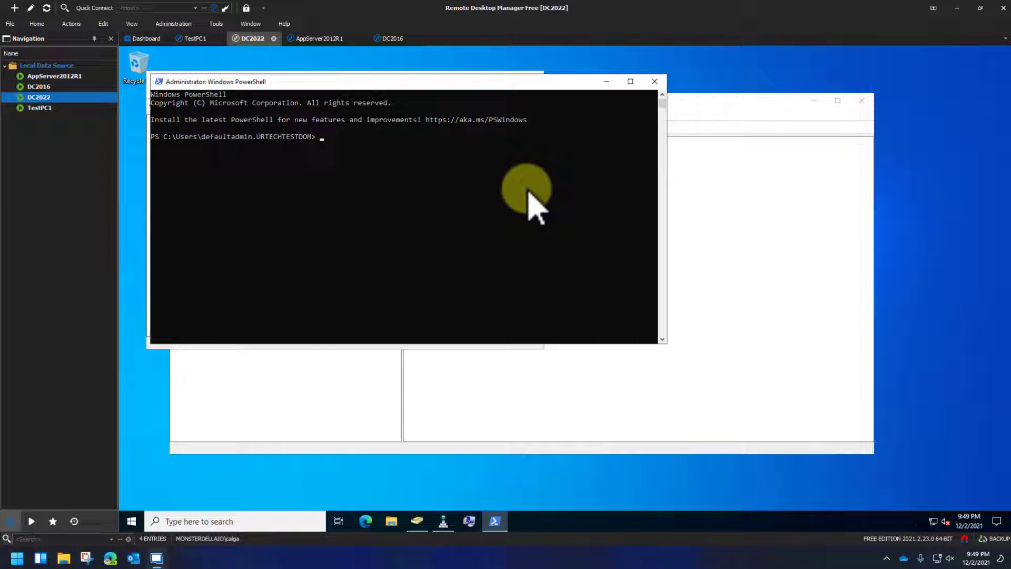
pyautogui.click(527, 191)
pyautogui.write('rendom /')
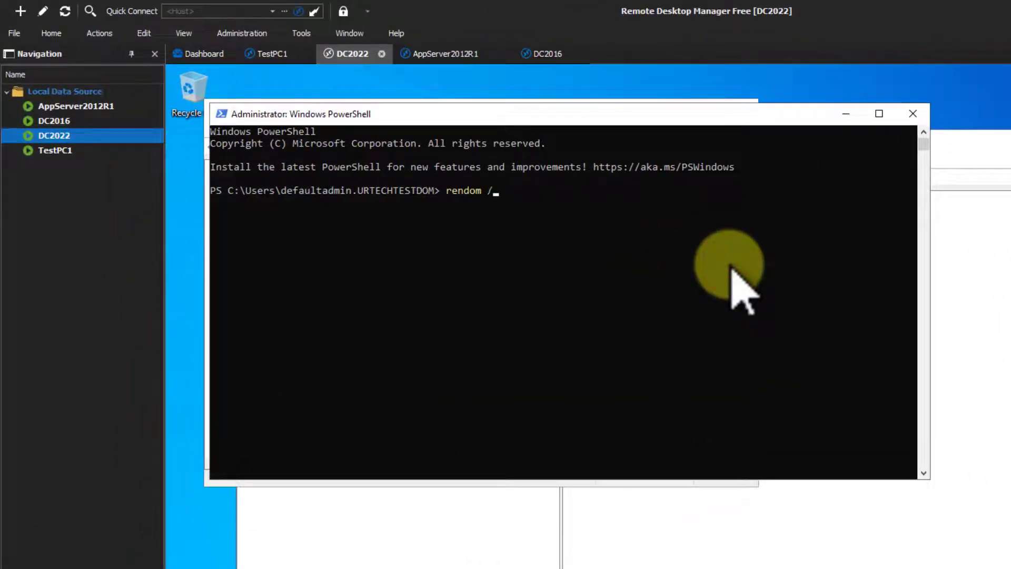
pyautogui.write('list')
pyautogui.press('Return')
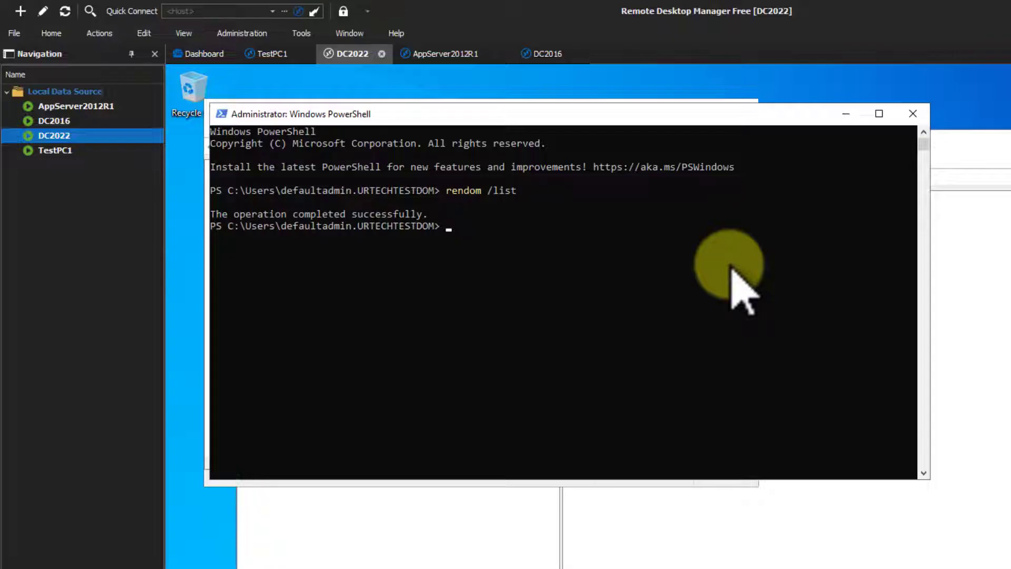
pyautogui.moveTo(372, 113); pyautogui.dragTo(752, 213)
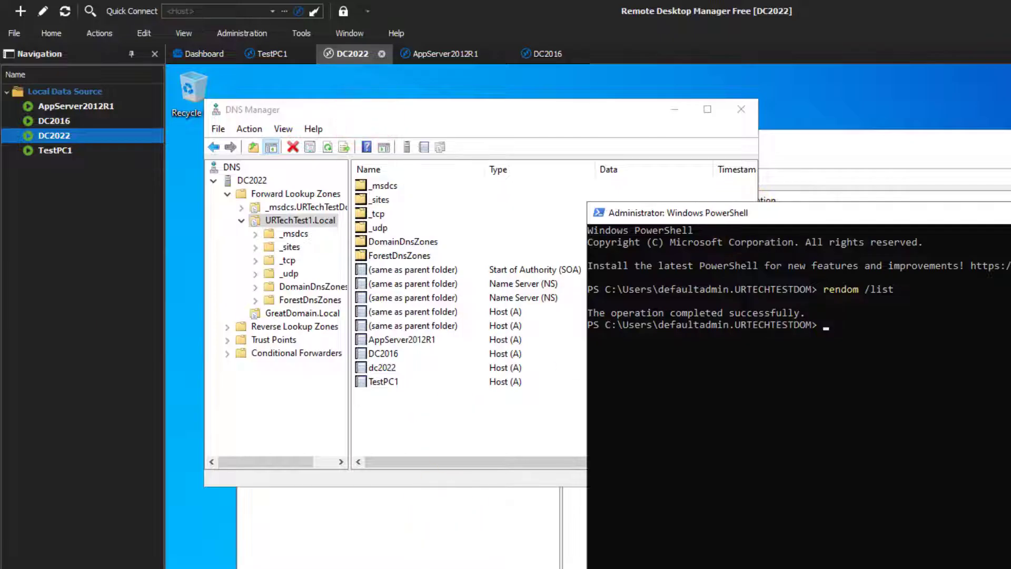
# Browse to the administrator's profile folder under C:\Users and right-click Domainlist.xml.
pyautogui.click(584, 561)
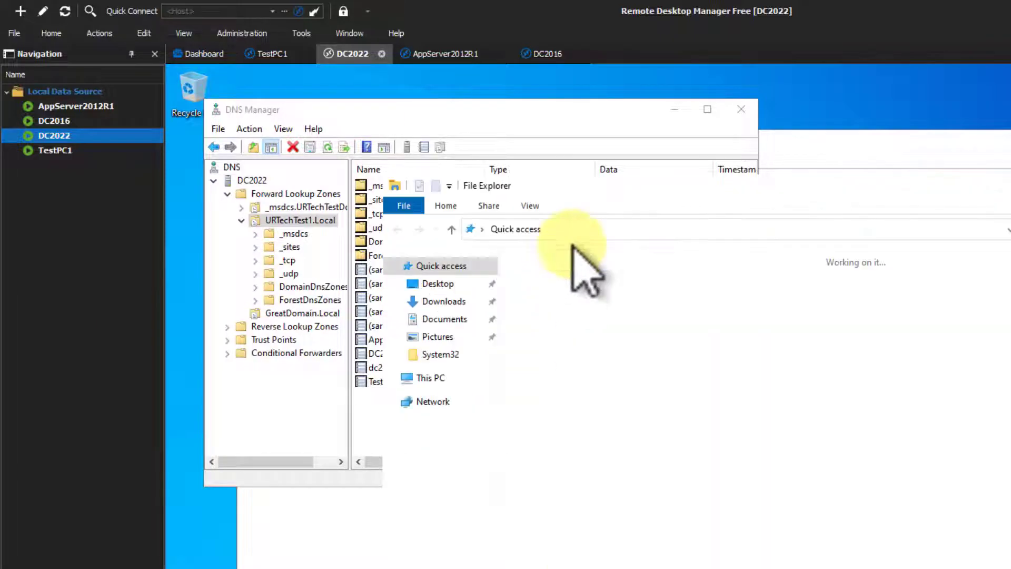
pyautogui.click(430, 377)
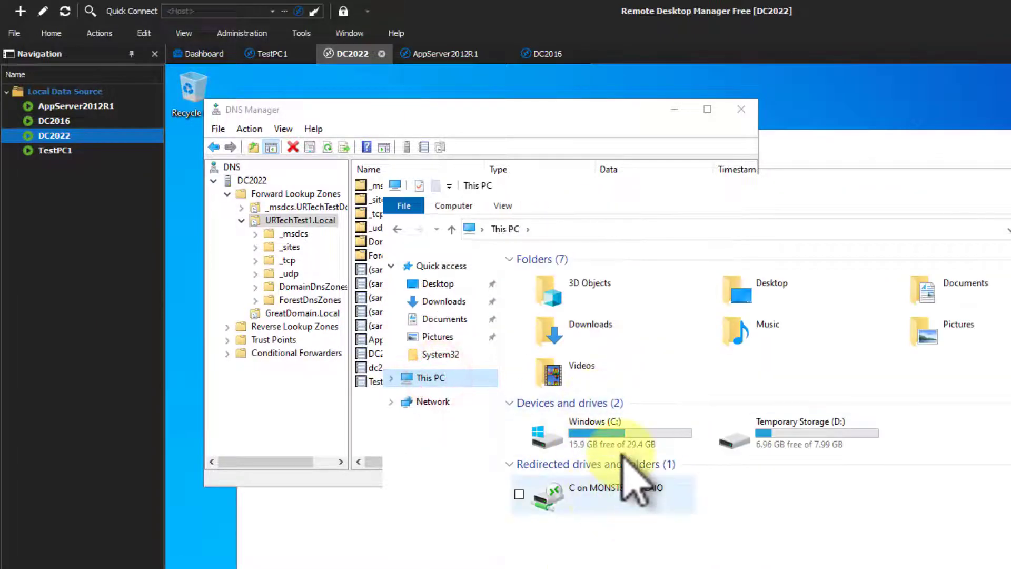
pyautogui.doubleClick(622, 437)
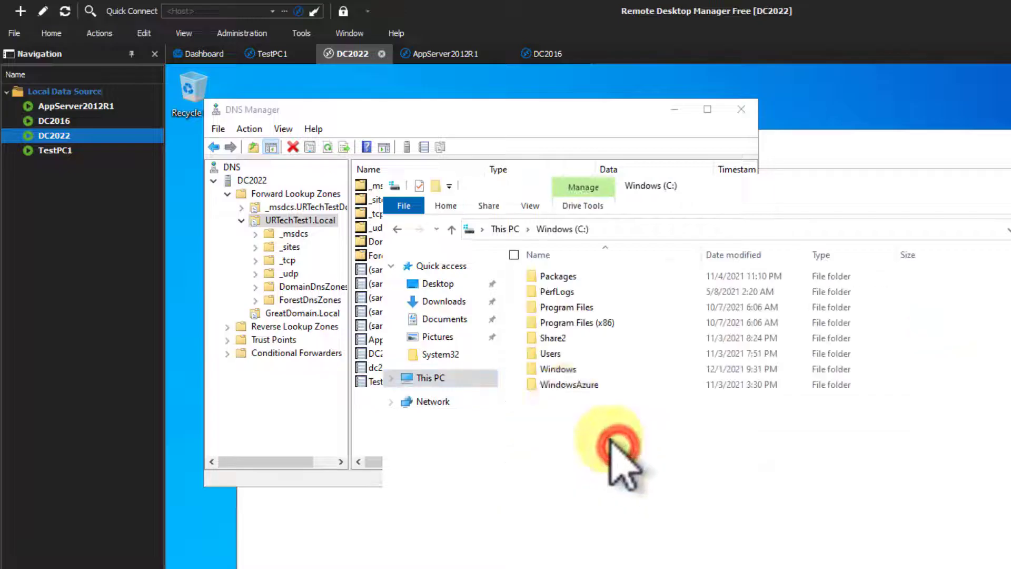
pyautogui.doubleClick(550, 354)
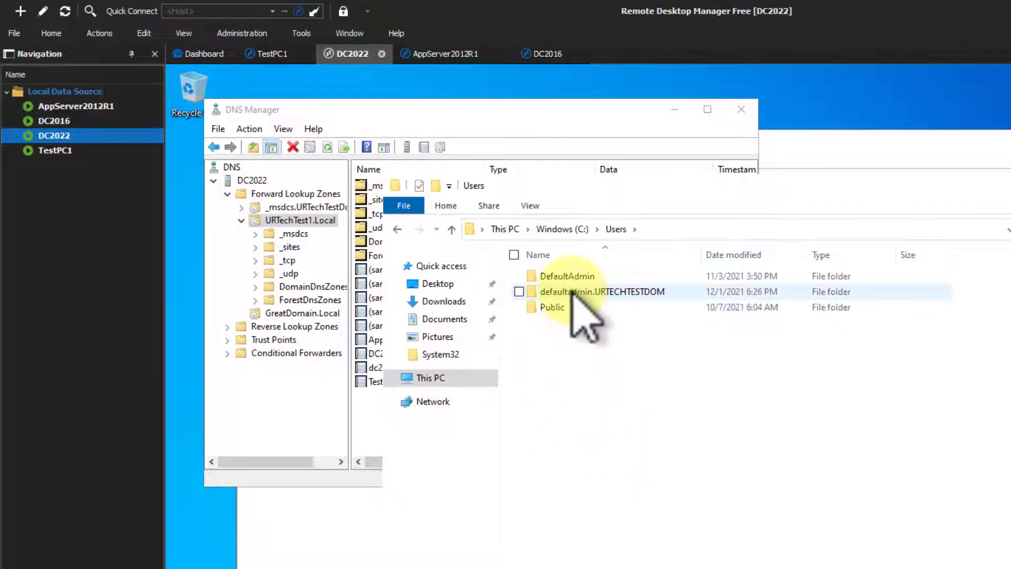
pyautogui.doubleClick(574, 292)
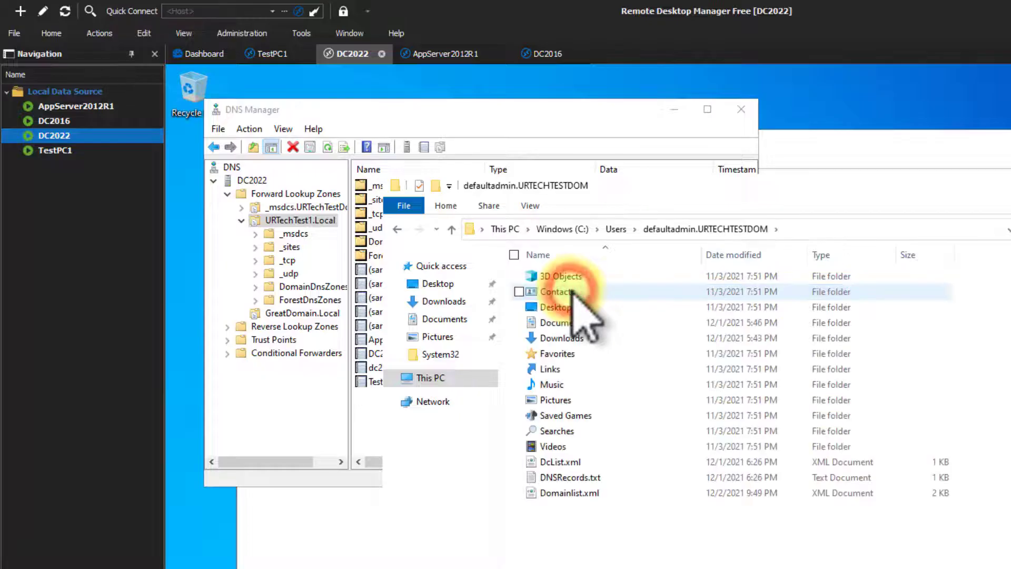
pyautogui.rightClick(582, 496)
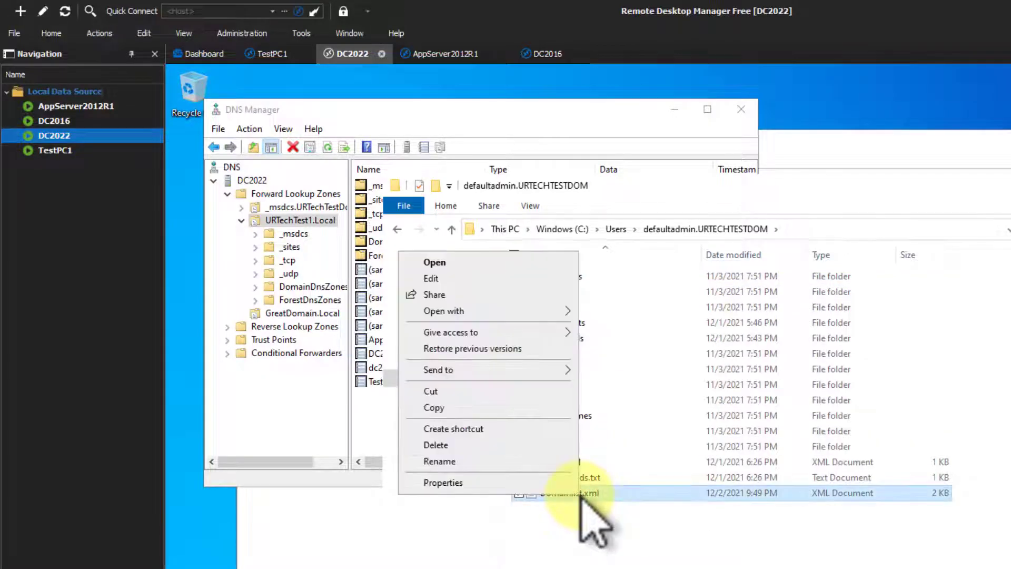
# Open Domainlist.xml in Notepad and start a Replace with GreatDomain as the replacement text.
pyautogui.click(463, 278)
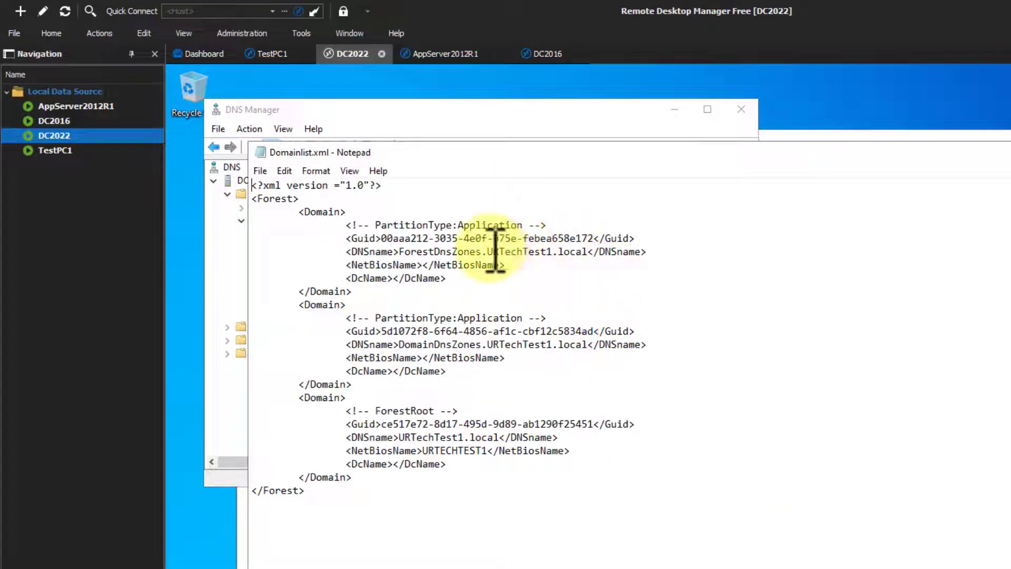
pyautogui.moveTo(487, 251); pyautogui.dragTo(553, 253)
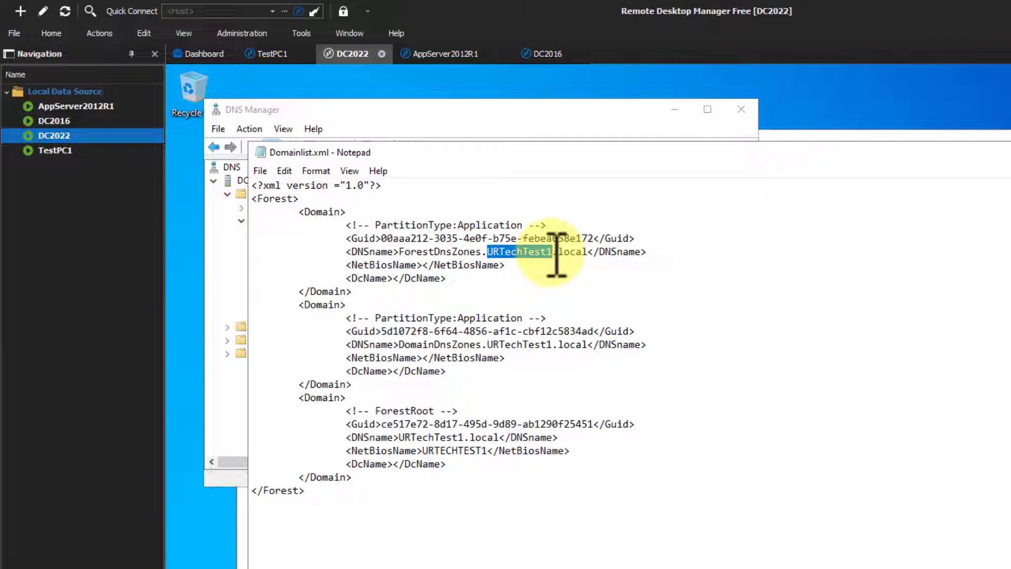
pyautogui.click(291, 168)
pyautogui.click(327, 343)
pyautogui.click(465, 291)
pyautogui.write('GreatDomain')
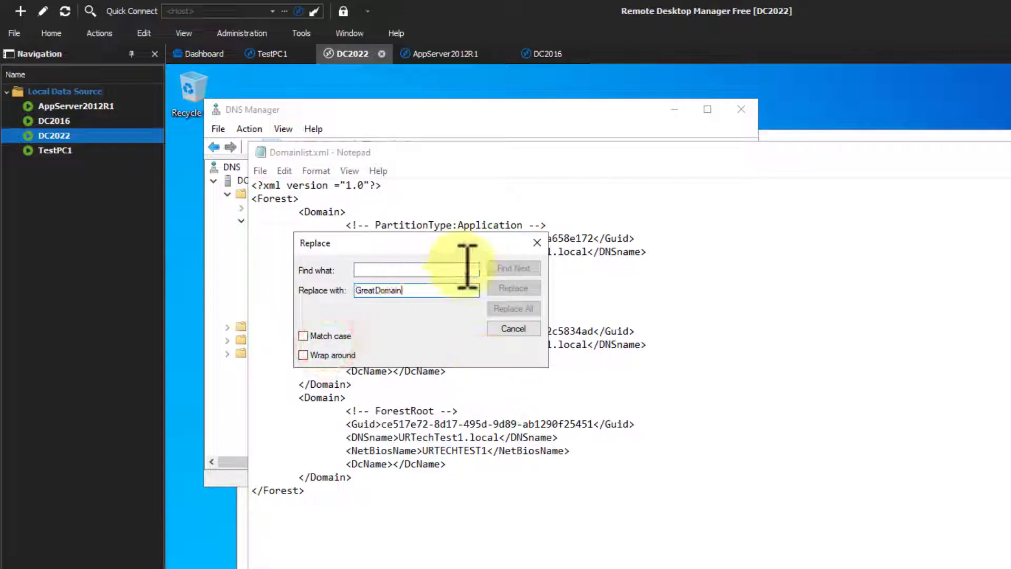
pyautogui.moveTo(513, 243); pyautogui.dragTo(734, 346)
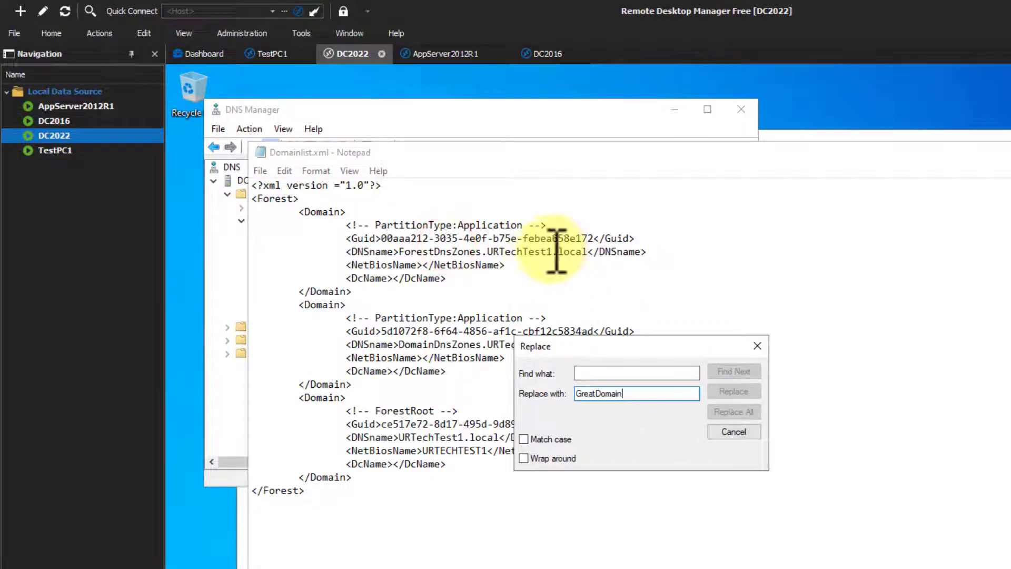
# Replace all URTechTest1 occurrences with GreatDomain and verify the NetBiosName entry.
pyautogui.moveTo(553, 251); pyautogui.dragTo(495, 256)
pyautogui.hotkey('ctrl', 'c')
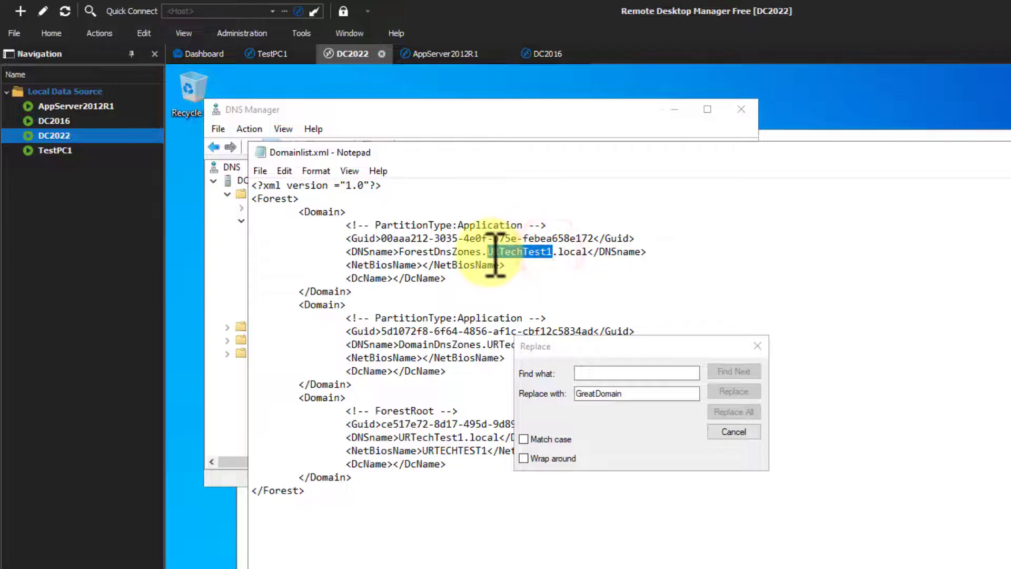
pyautogui.click(645, 372)
pyautogui.hotkey('ctrl', 'v')
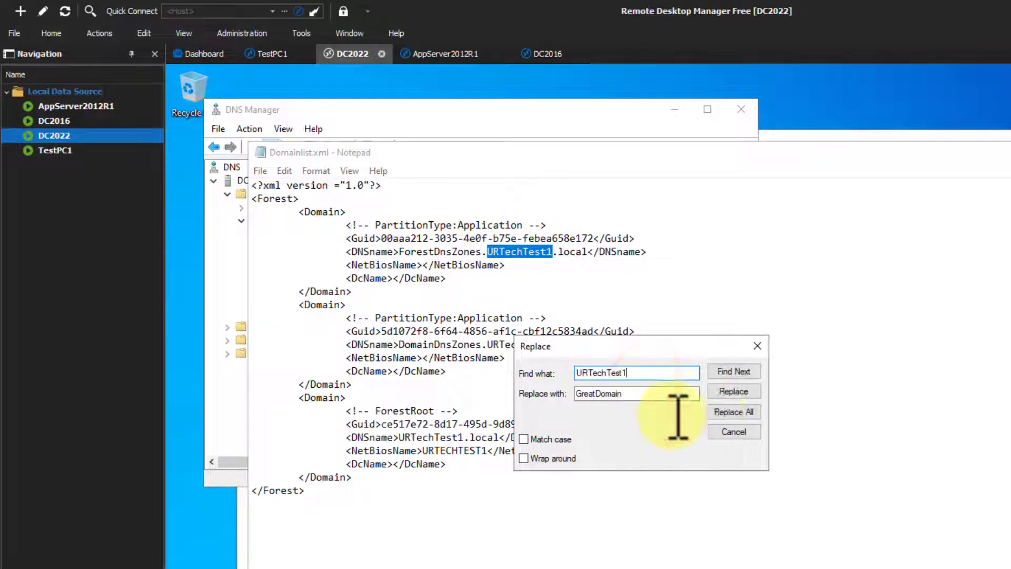
pyautogui.click(731, 411)
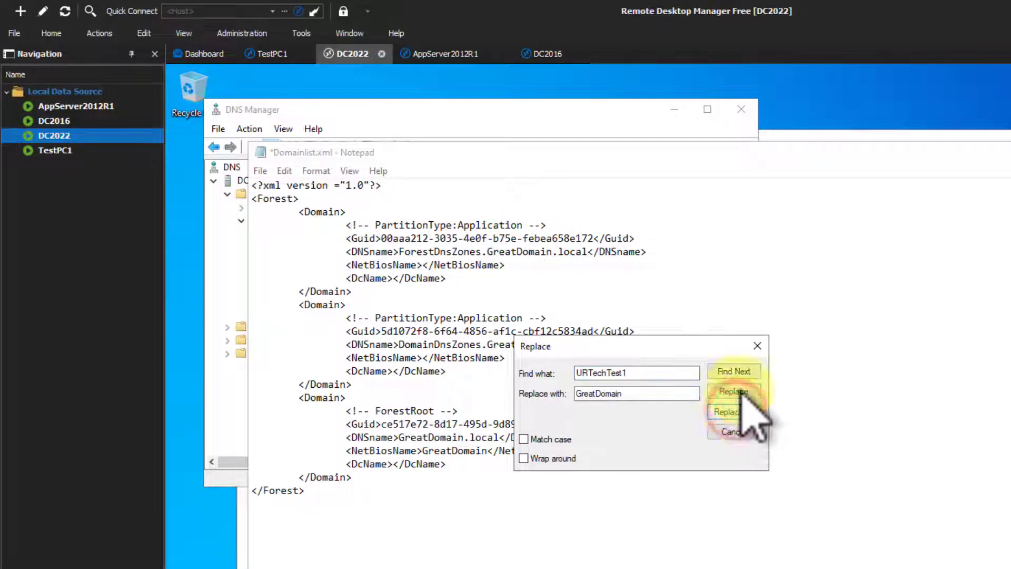
pyautogui.click(757, 346)
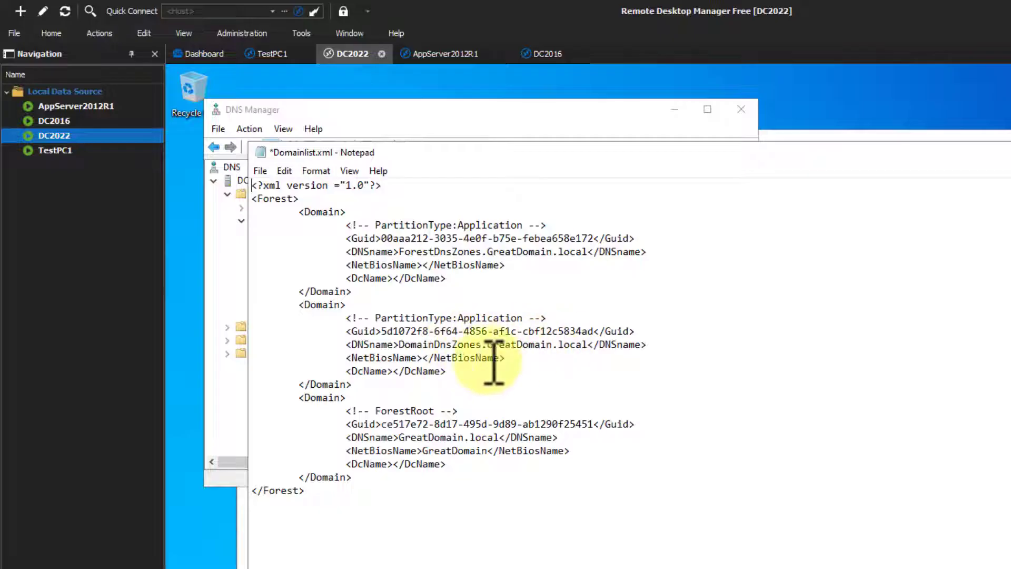
pyautogui.click(435, 451)
pyautogui.click(470, 451)
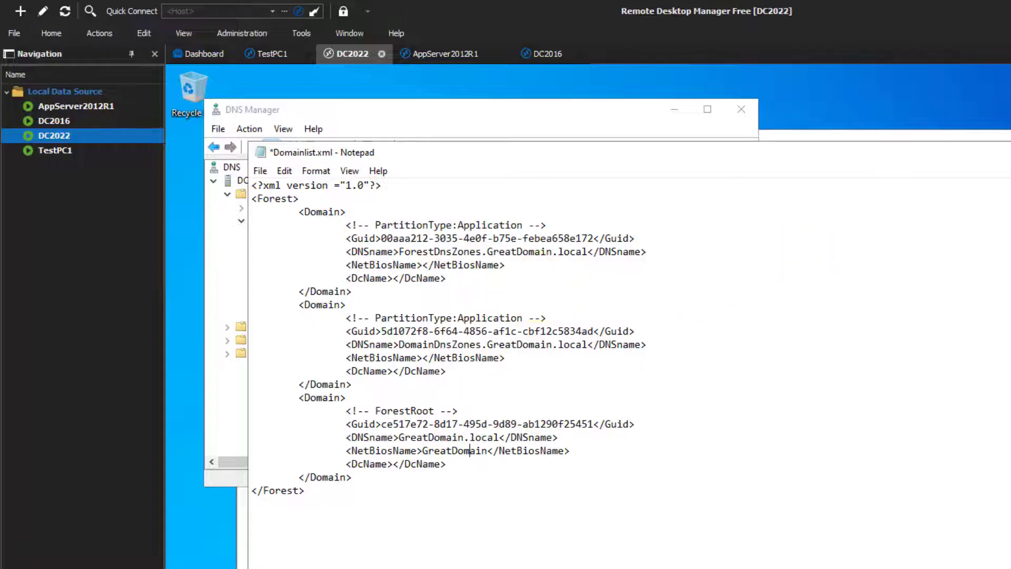
# Save Domainlist.xml, run rendom /upload and /prepare, then the repadmin /syncall DomainNamingMaster command.
pyautogui.hotkey('alt', 'F4')
pyautogui.click(748, 403)
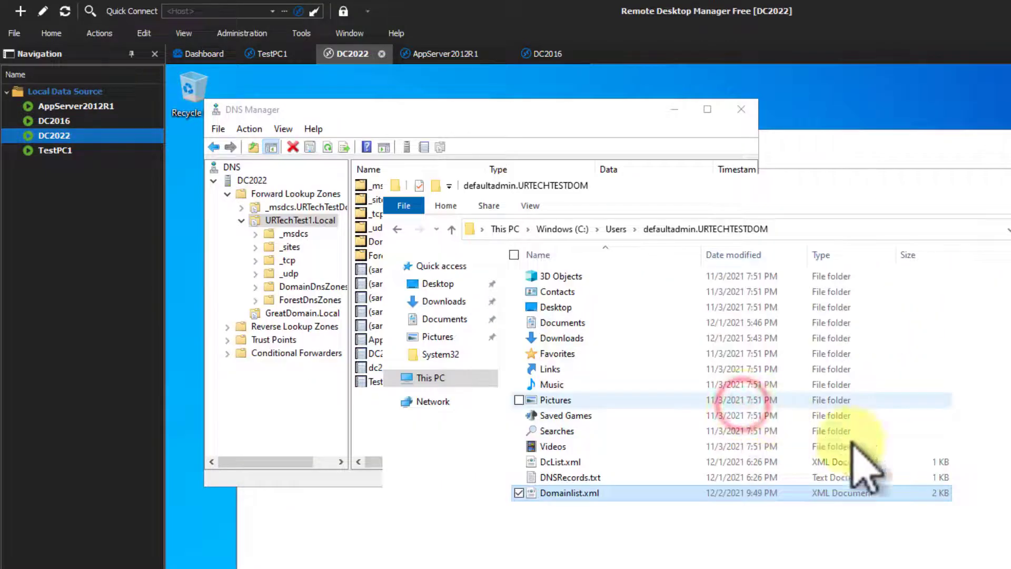
pyautogui.hotkey('alt', 'Tab')
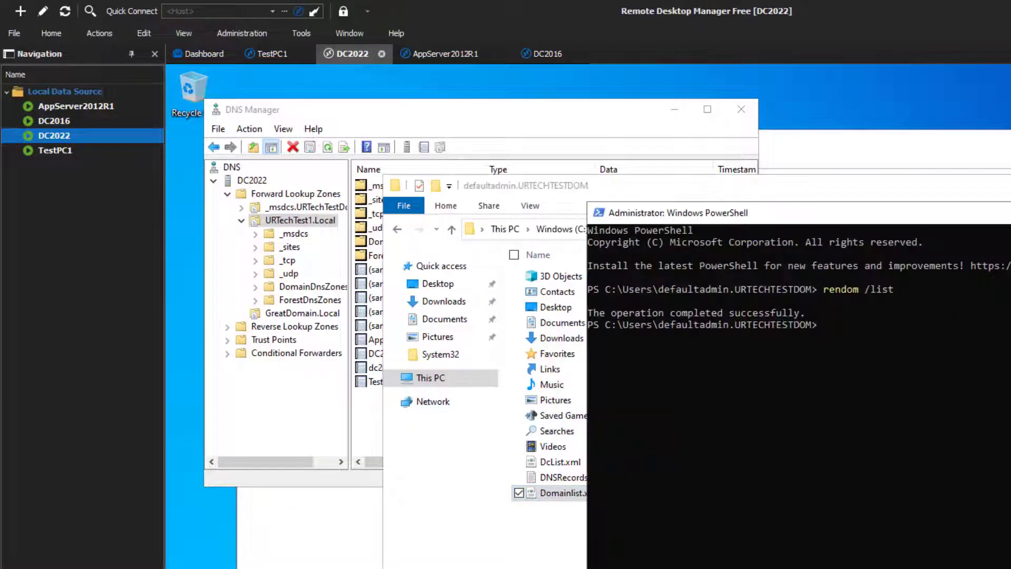
pyautogui.press('Up')
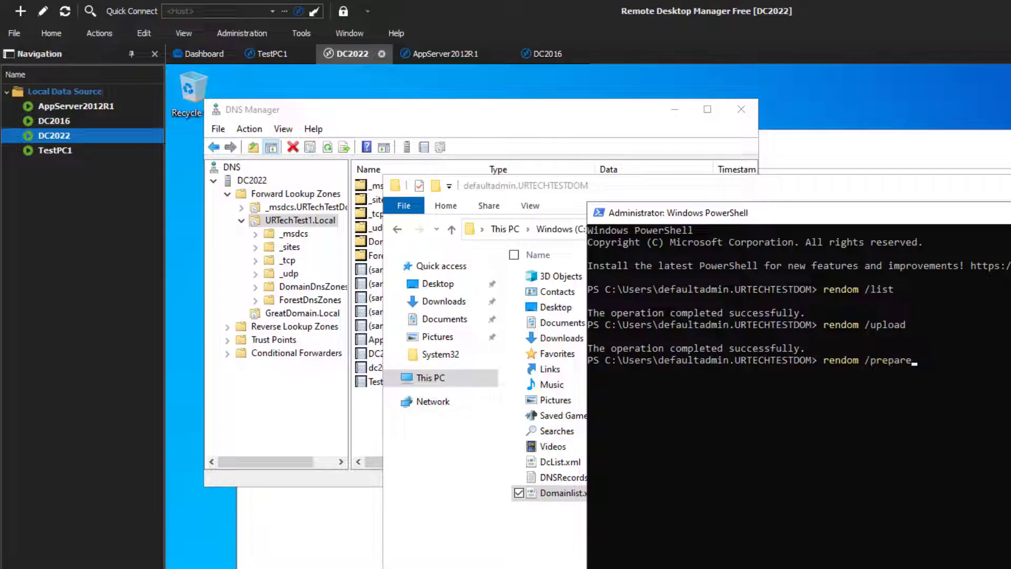
pyautogui.press('Return')
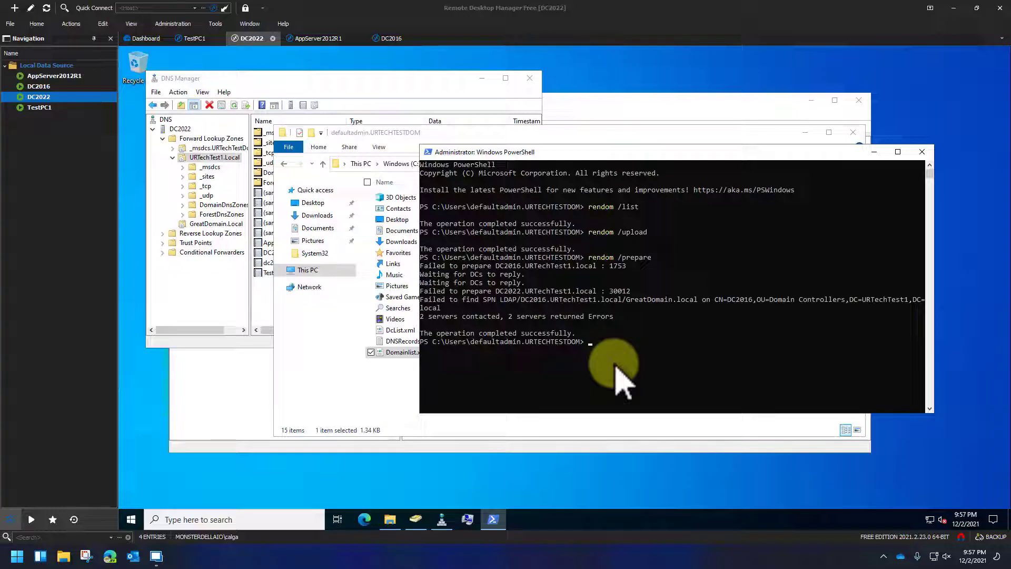
pyautogui.rightClick(616, 366)
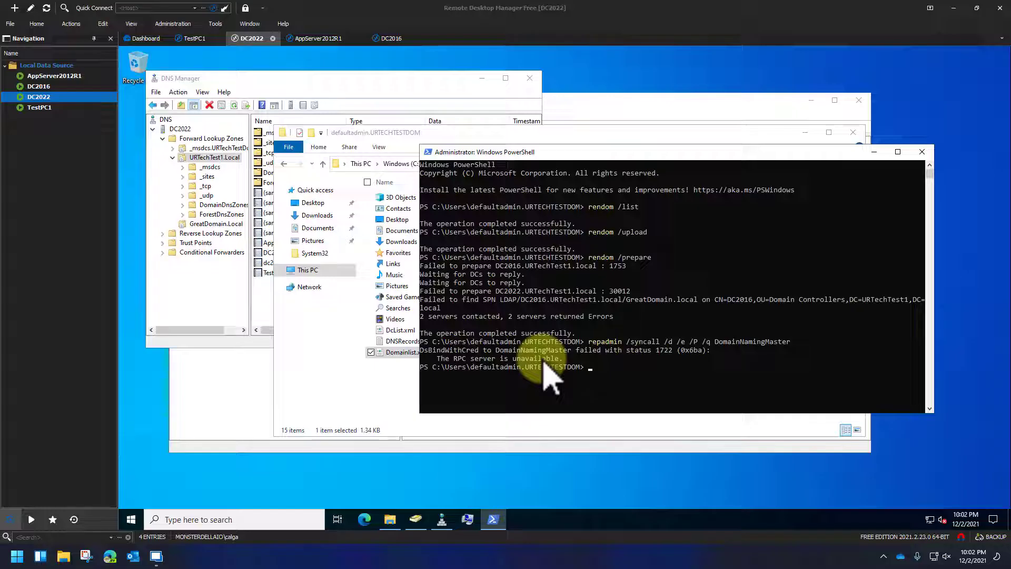
# On DC2022, launch the advanced firewall console and review the Remote Service Management (RPC) inbound rule.
pyautogui.click(131, 520)
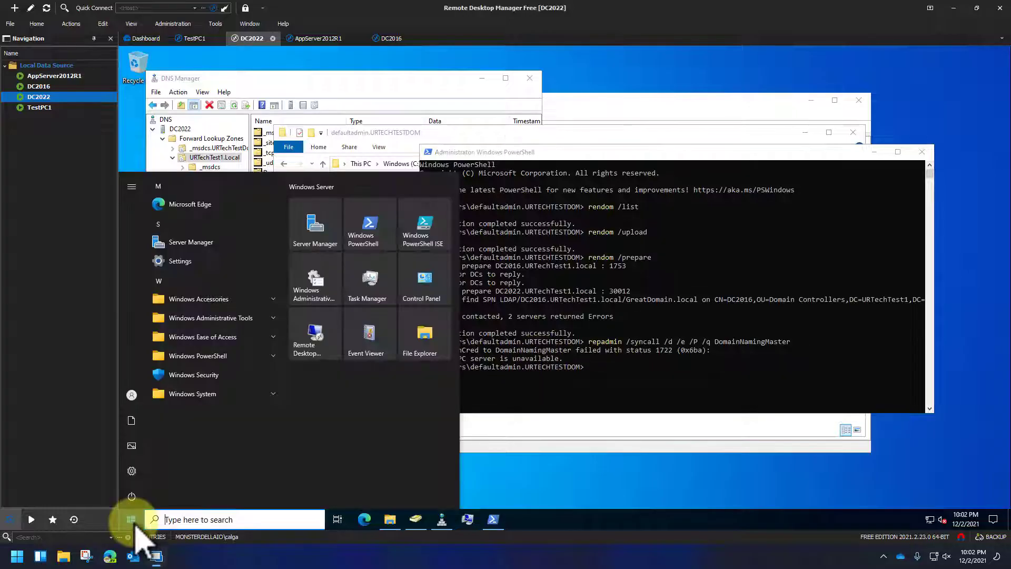
pyautogui.write('firew')
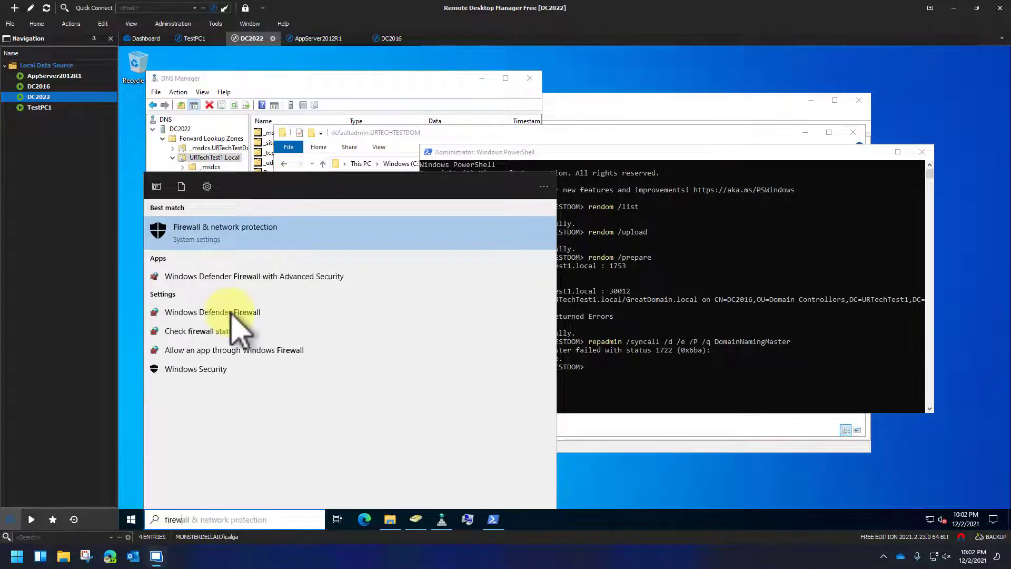
pyautogui.click(238, 274)
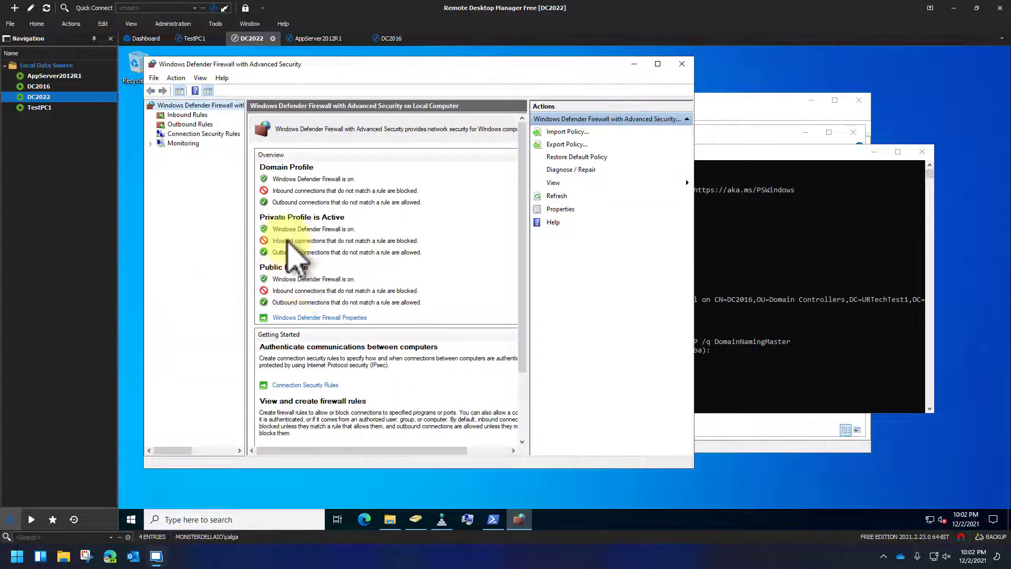
pyautogui.click(187, 115)
pyautogui.click(290, 201)
pyautogui.scroll(-10, 290, 201)
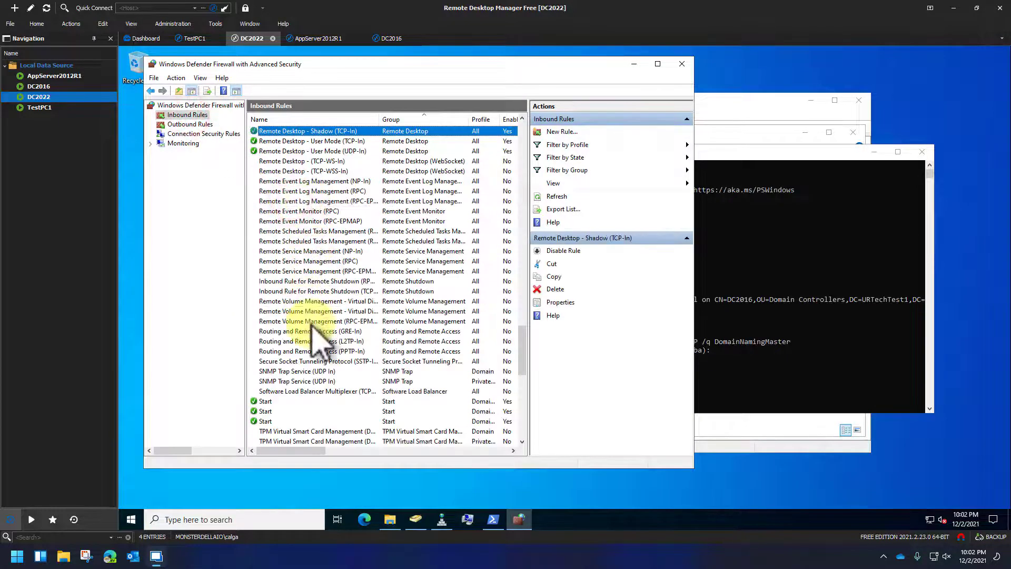
pyautogui.click(313, 261)
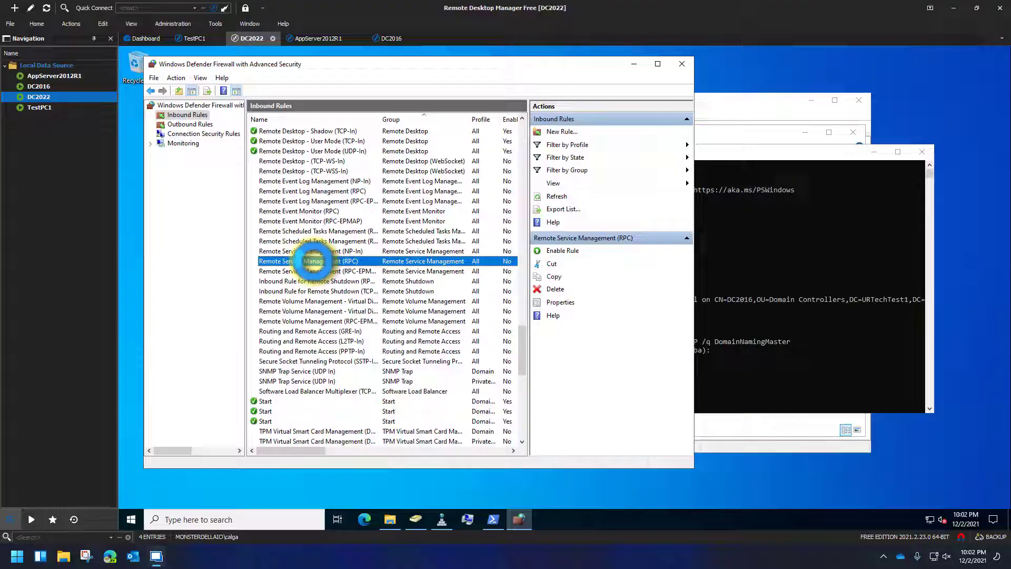
pyautogui.click(206, 105)
# Turn DC2022's domain, private and public firewall profiles Off and close the console.
pyautogui.click(332, 318)
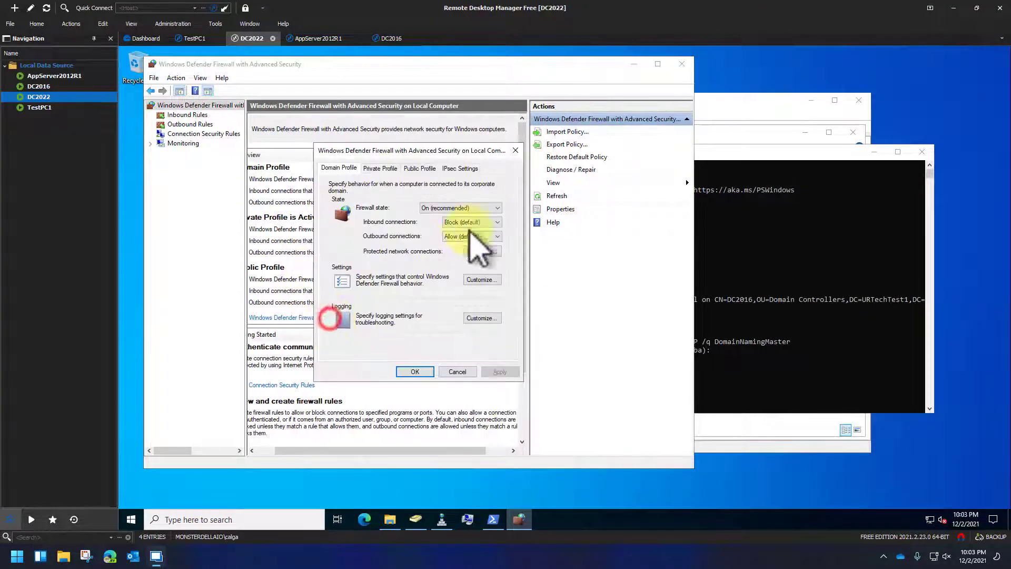
pyautogui.click(471, 207)
pyautogui.click(477, 224)
pyautogui.click(380, 168)
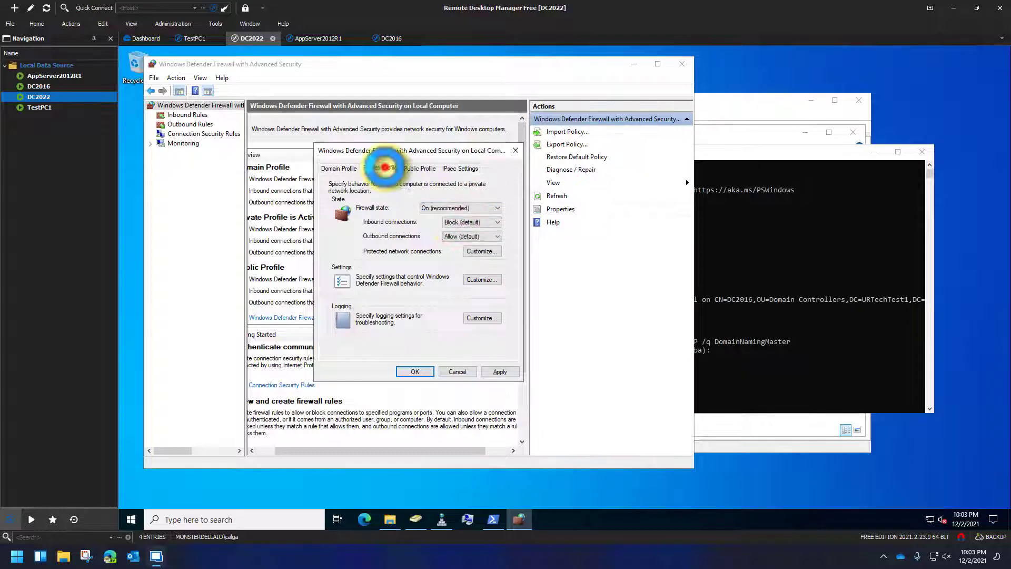
pyautogui.click(423, 207)
pyautogui.click(423, 224)
pyautogui.click(419, 168)
pyautogui.click(423, 207)
pyautogui.click(423, 223)
pyautogui.click(415, 371)
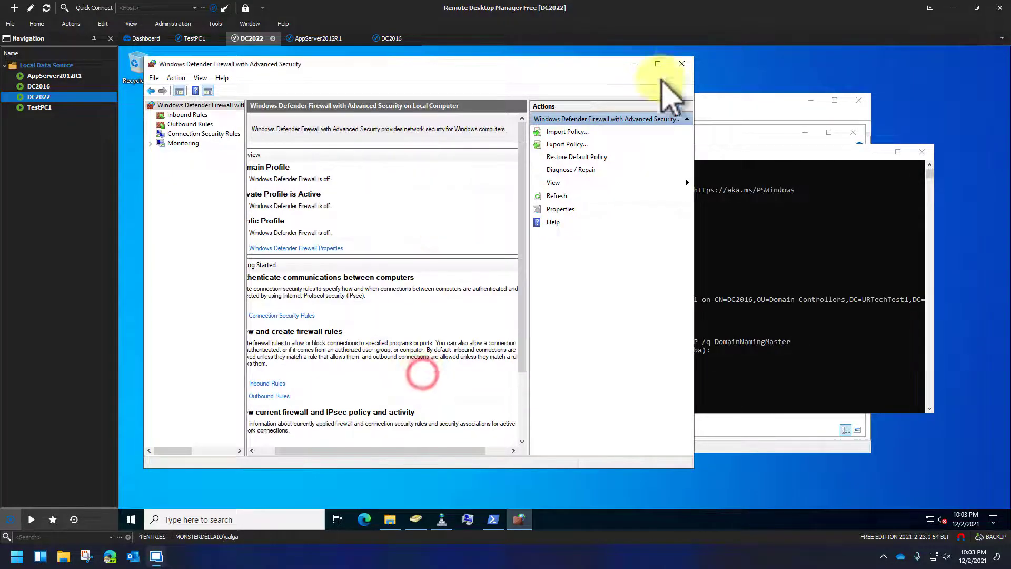
pyautogui.click(680, 63)
# On DC2016, launch Windows Defender Firewall with Advanced Security and open its properties.
pyautogui.doubleClick(39, 85)
pyautogui.click(132, 519)
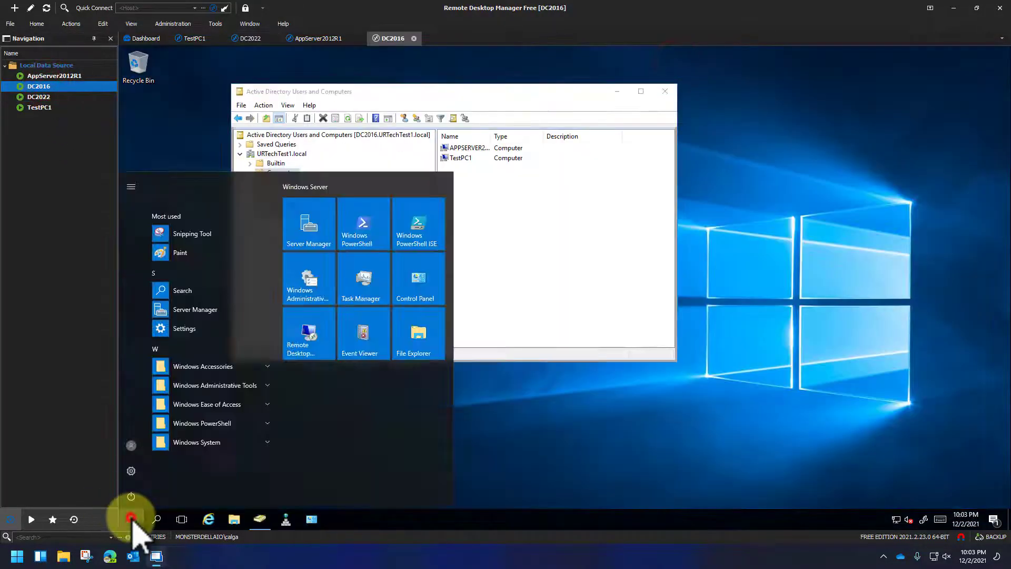
pyautogui.write('firew')
pyautogui.press('Return')
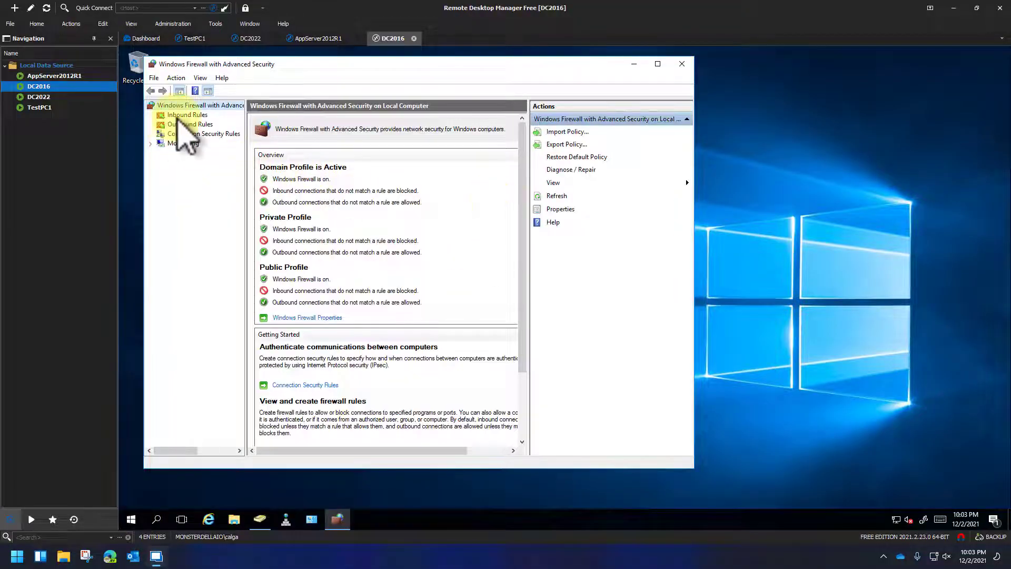
pyautogui.click(303, 318)
# Set DC2016's domain, private and public firewall profiles to Off, then return to DC2022.
pyautogui.click(458, 208)
pyautogui.click(458, 224)
pyautogui.click(371, 168)
pyautogui.click(421, 208)
pyautogui.click(437, 224)
pyautogui.click(419, 168)
pyautogui.click(432, 208)
pyautogui.click(436, 227)
pyautogui.click(414, 371)
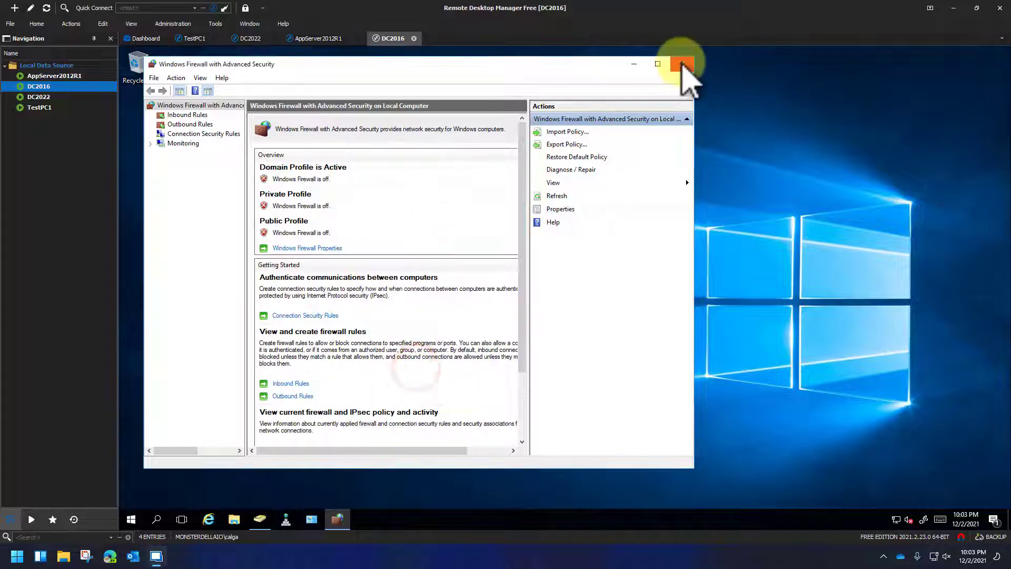
pyautogui.click(682, 64)
pyautogui.doubleClick(48, 97)
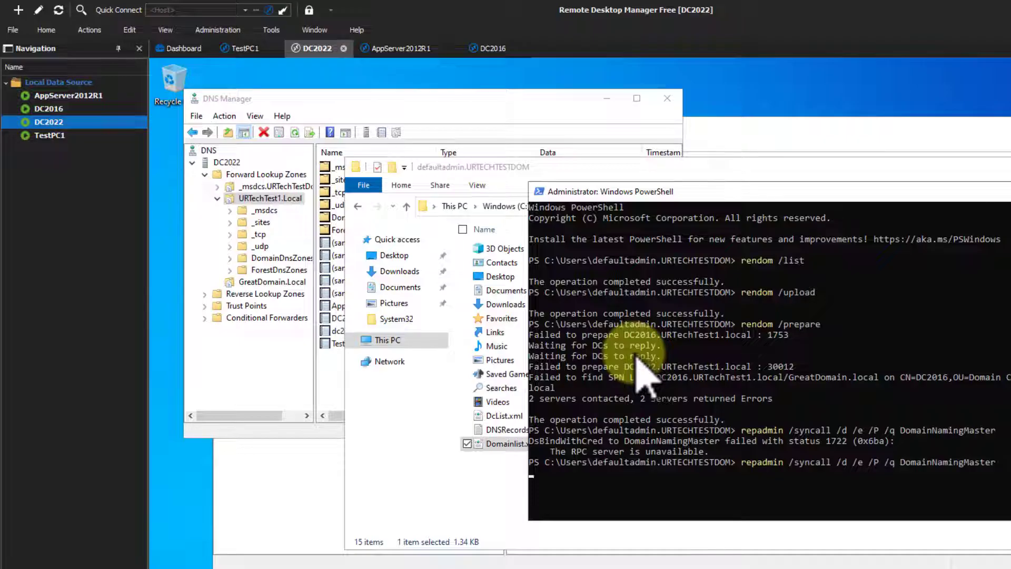
# Rerun the naming-master sync and rendom /prepare with 0 errors on both DCs, then clear the console.
pyautogui.press('Up')
pyautogui.press('Up')
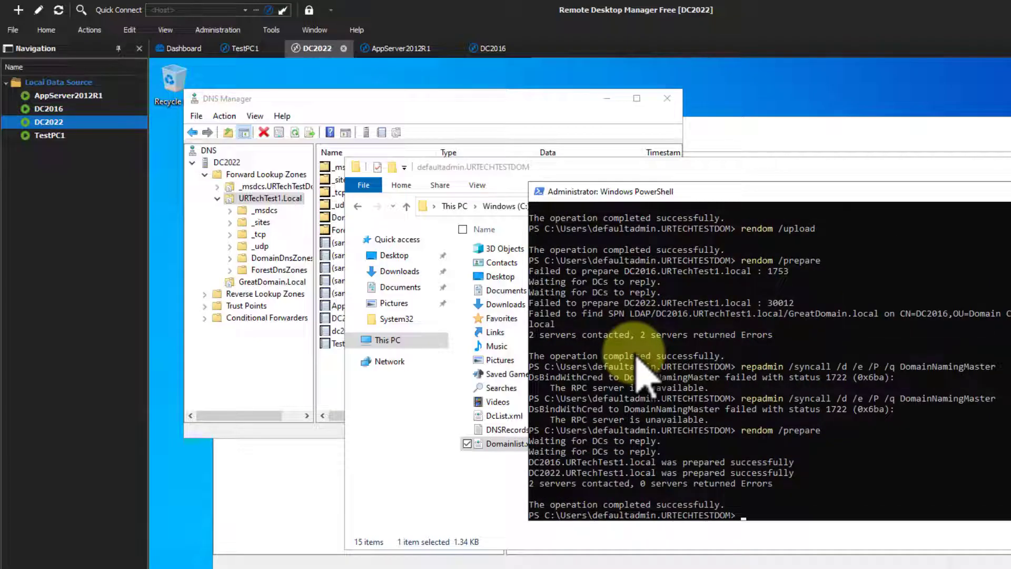
pyautogui.press('Return')
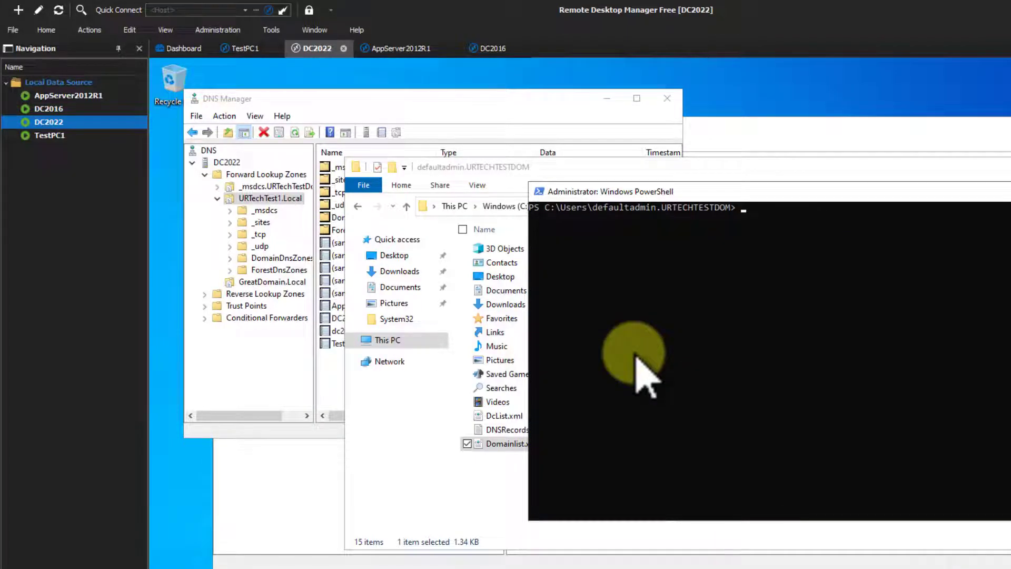
# Run rendom /execute in the DC2022 PowerShell console.
pyautogui.press('BackSpace')
pyautogui.press('BackSpace')
pyautogui.press('BackSpace')
pyautogui.write('ren')
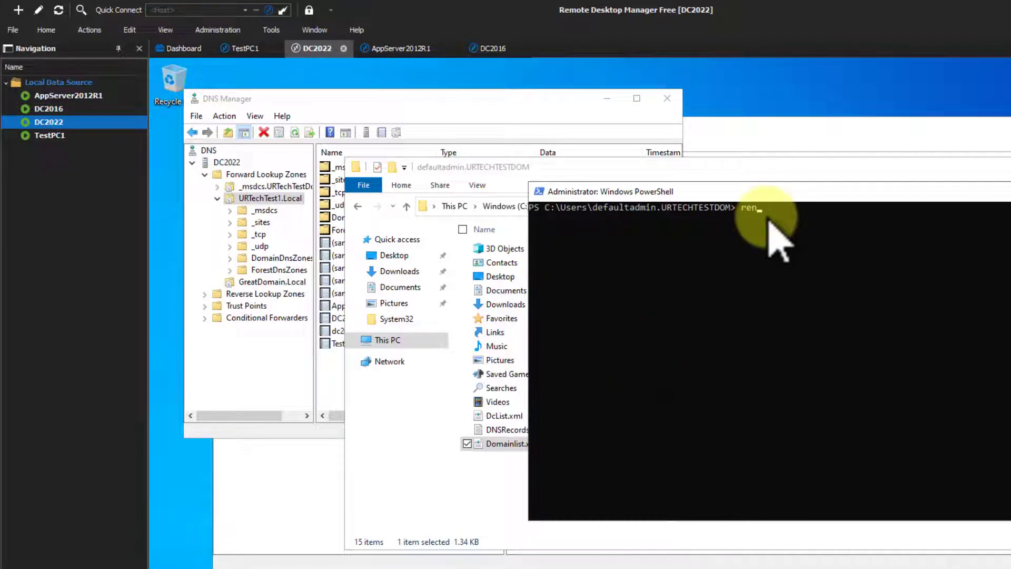
pyautogui.write('dom /execute')
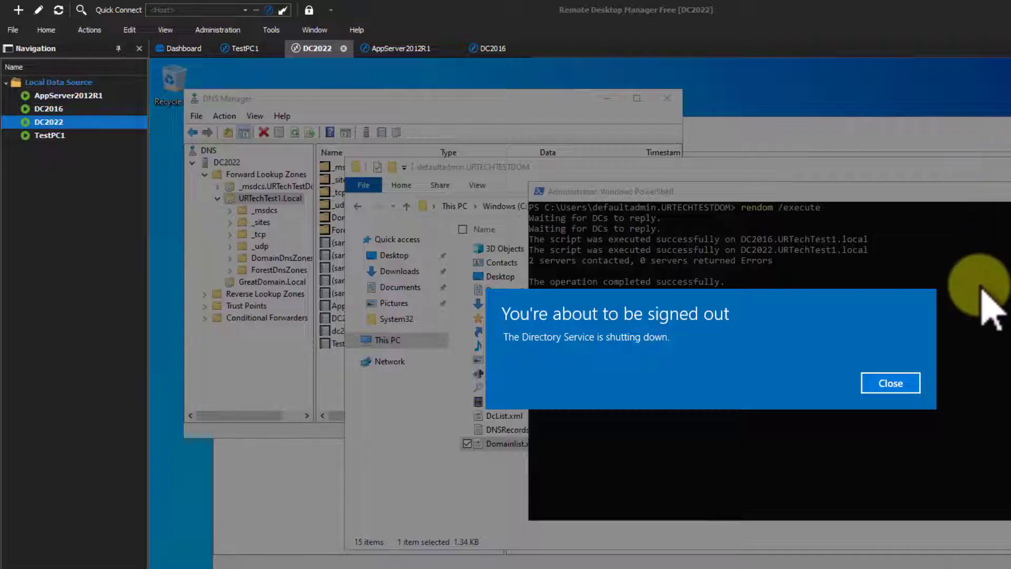
# Check the DC2016, AppServer2012R1 and DC2022 sessions, then dismiss the sign-out notice.
pyautogui.doubleClick(50, 109)
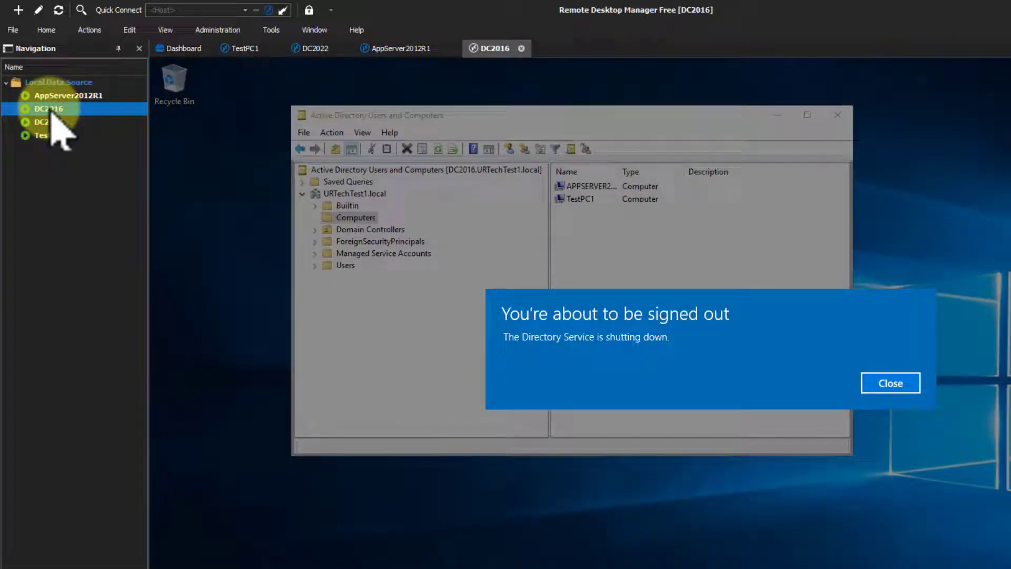
pyautogui.click(56, 94)
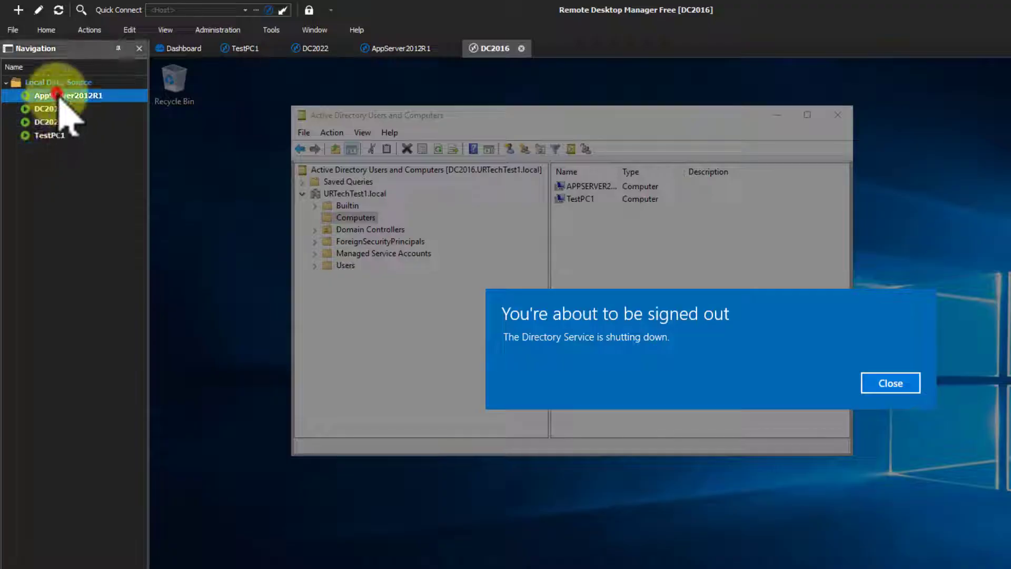
pyautogui.click(51, 108)
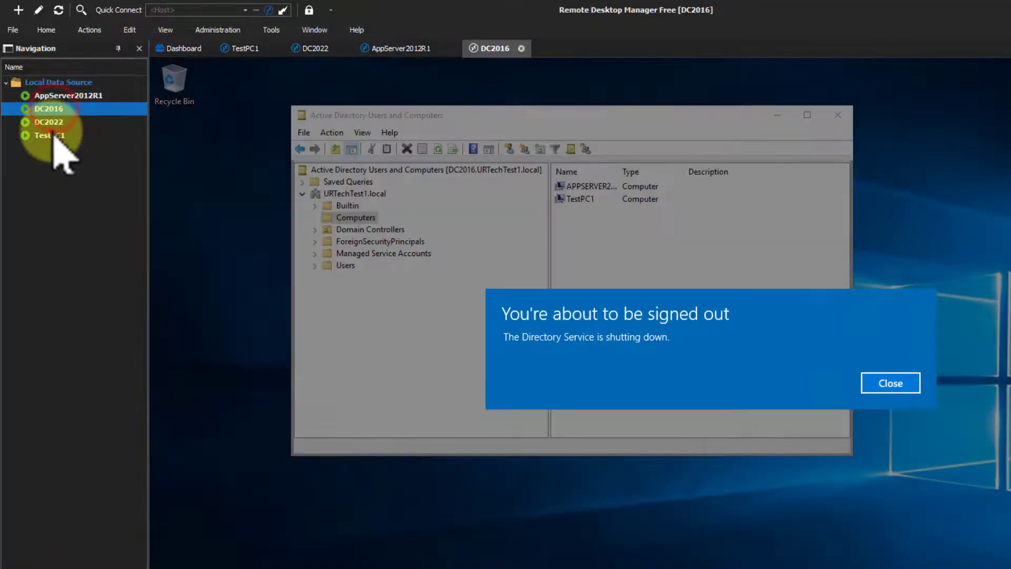
pyautogui.click(50, 123)
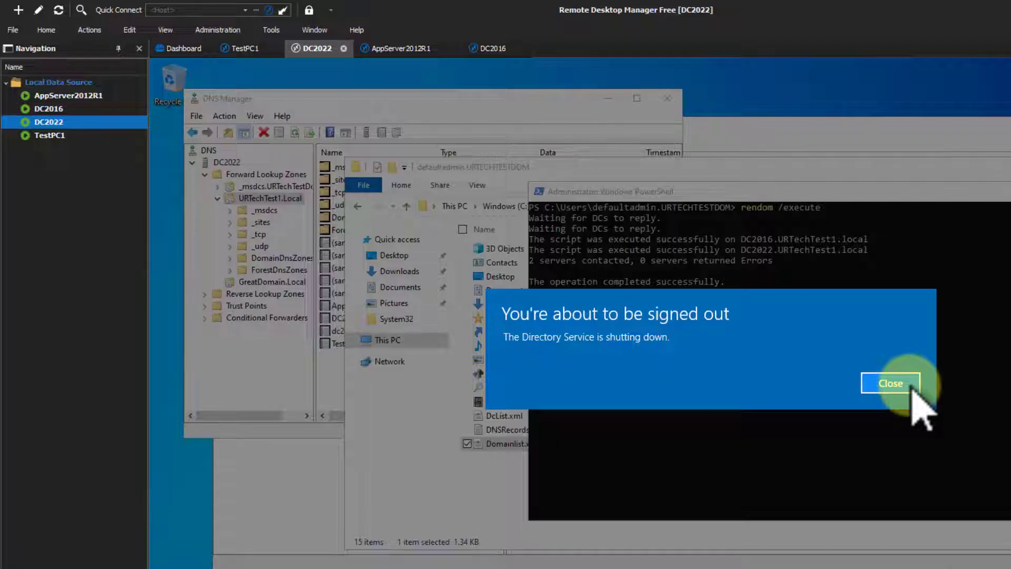
pyautogui.click(910, 385)
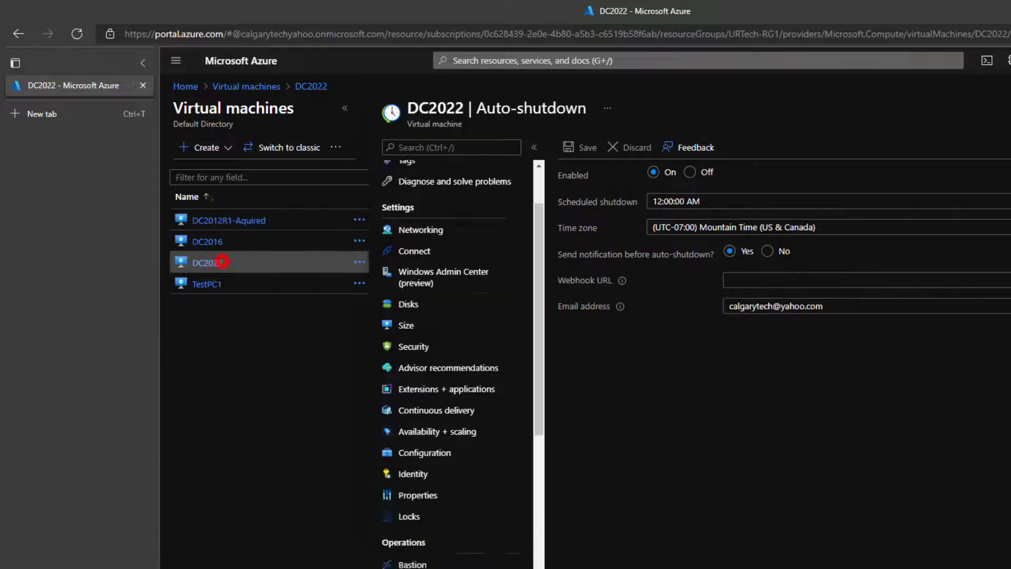
# Refresh Azure boot diagnostics for DC2022 and DC2016, then reconnect both Remote Desktop Manager sessions.
pyautogui.scroll(-10, 448, 368)
pyautogui.click(447, 543)
pyautogui.click(592, 147)
pyautogui.click(207, 241)
pyautogui.click(592, 147)
pyautogui.click(592, 147)
pyautogui.click(207, 241)
pyautogui.click(207, 262)
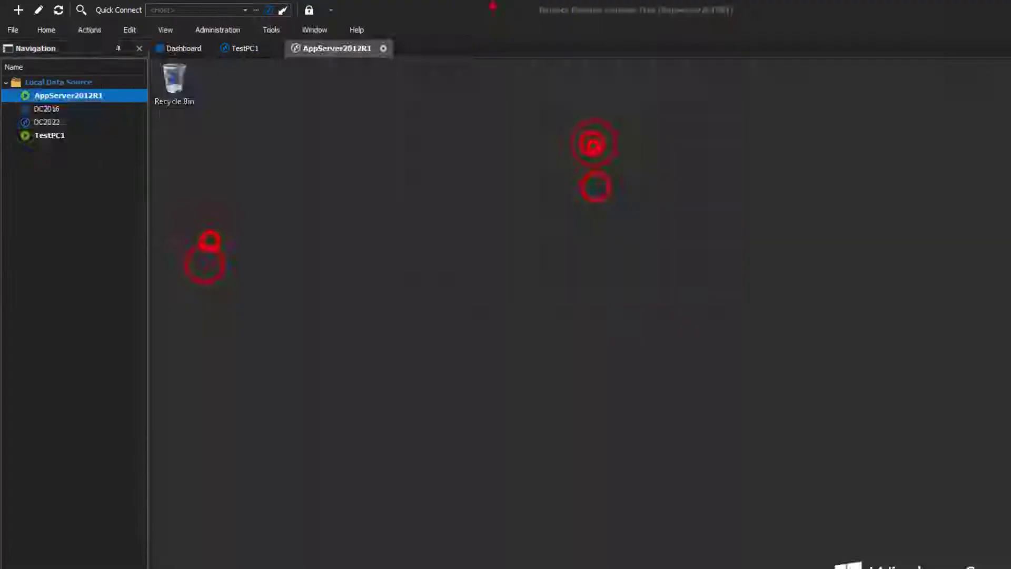
pyautogui.doubleClick(49, 122)
pyautogui.doubleClick(48, 109)
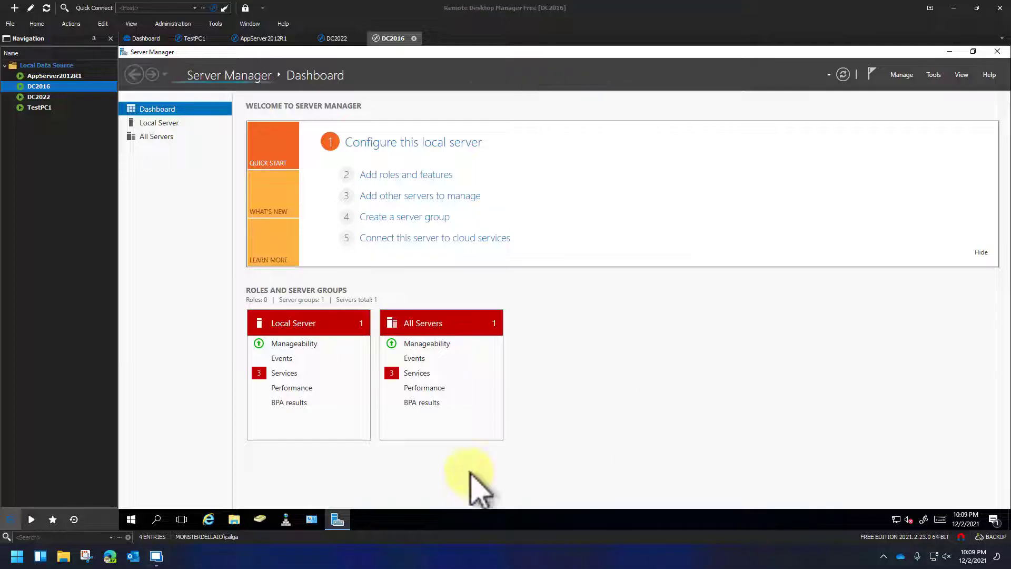
# Open DNS Manager on DC2022 and expand Forward Lookup Zones to show GreatDomain.Local's records.
pyautogui.click(260, 519)
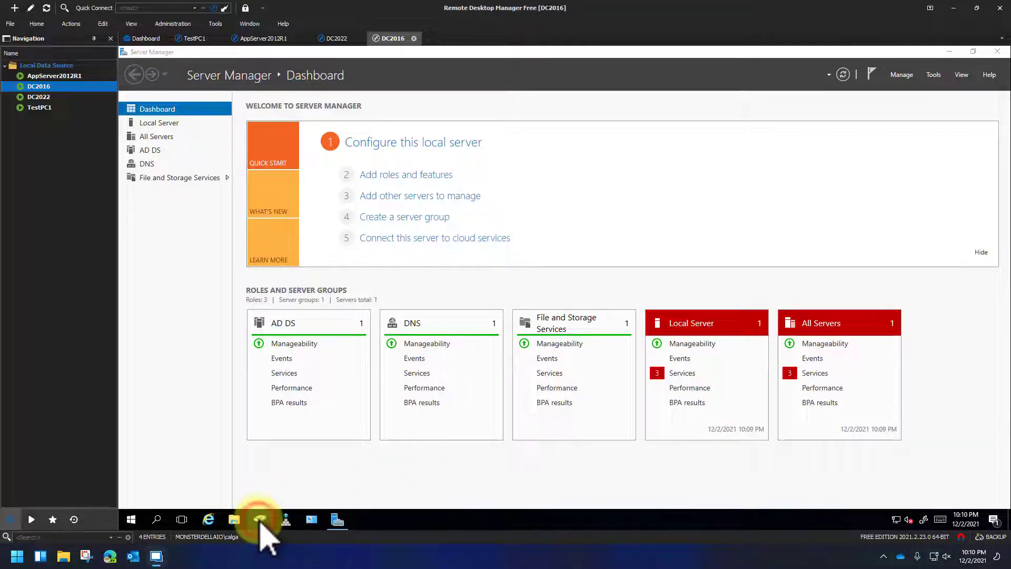
pyautogui.click(286, 519)
pyautogui.doubleClick(42, 97)
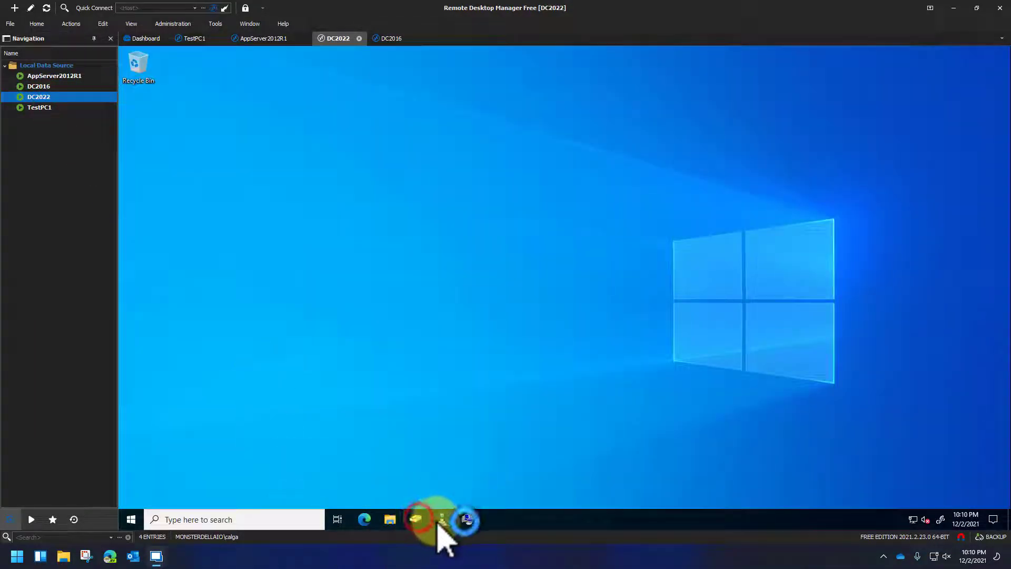
pyautogui.click(443, 520)
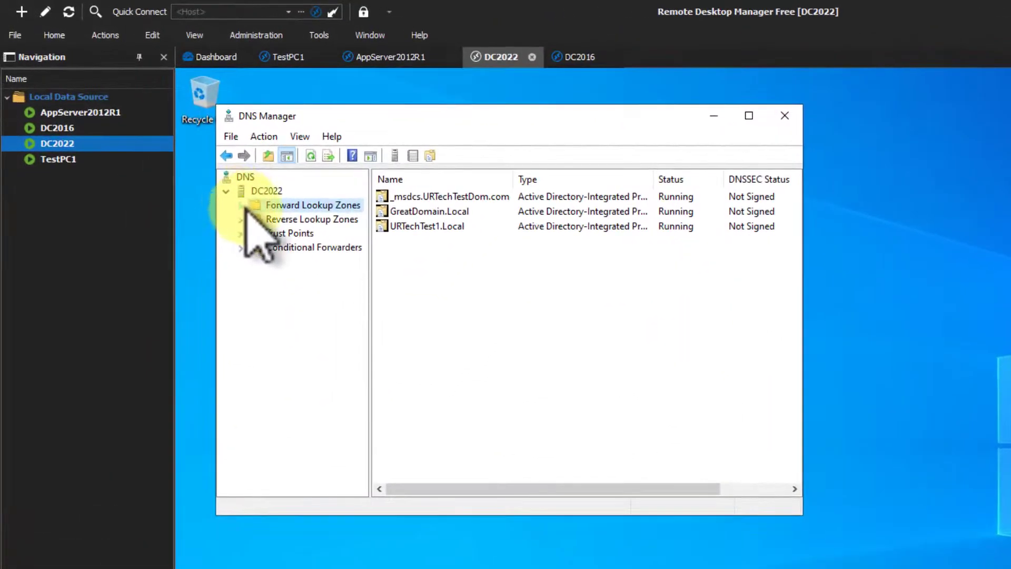
pyautogui.click(163, 139)
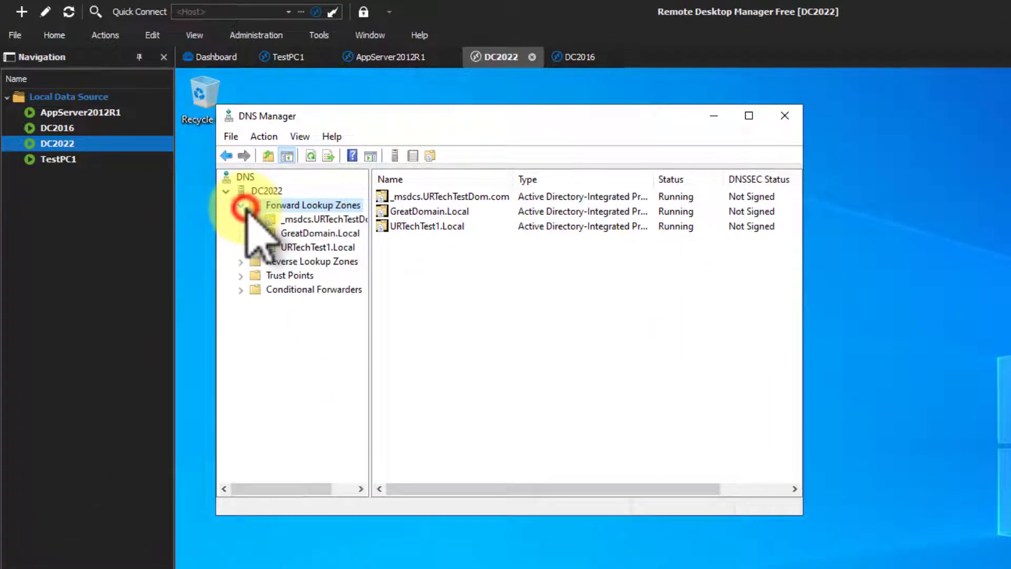
pyautogui.doubleClick(261, 233)
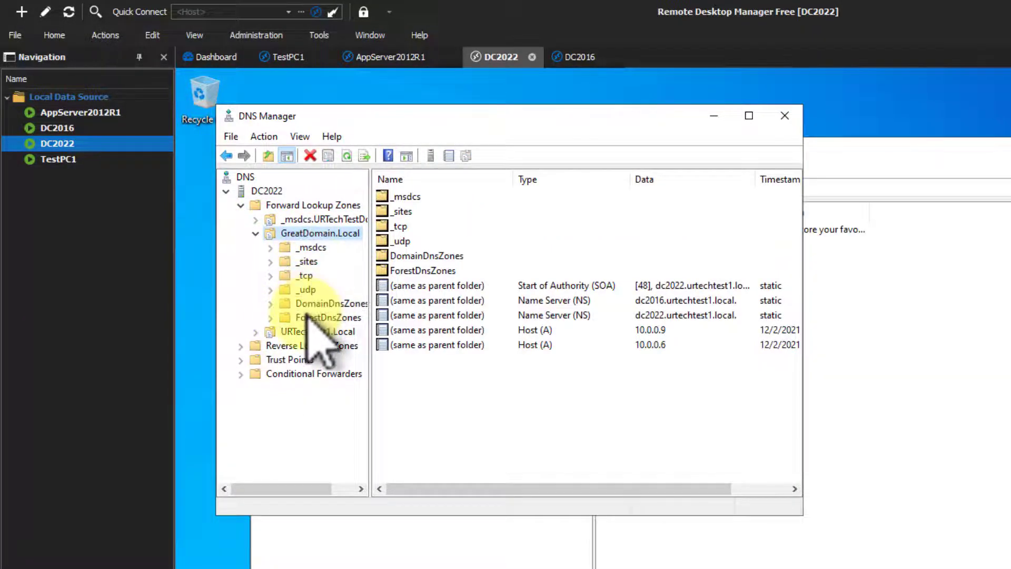
# Expand GreatDomain.local in ADUC and verify DC2022's full name still ends in URTechTest1.local.
pyautogui.click(428, 550)
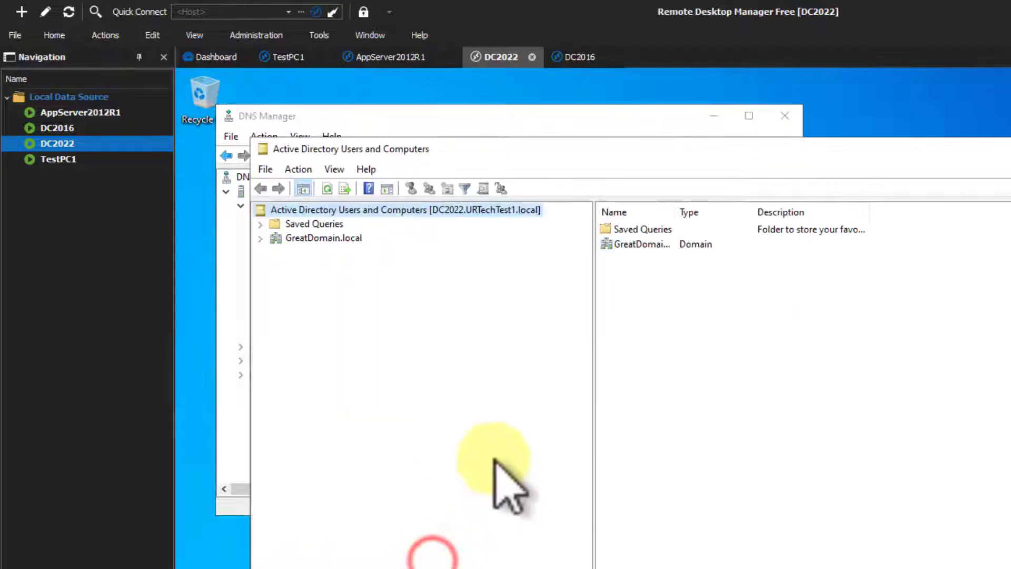
pyautogui.click(260, 238)
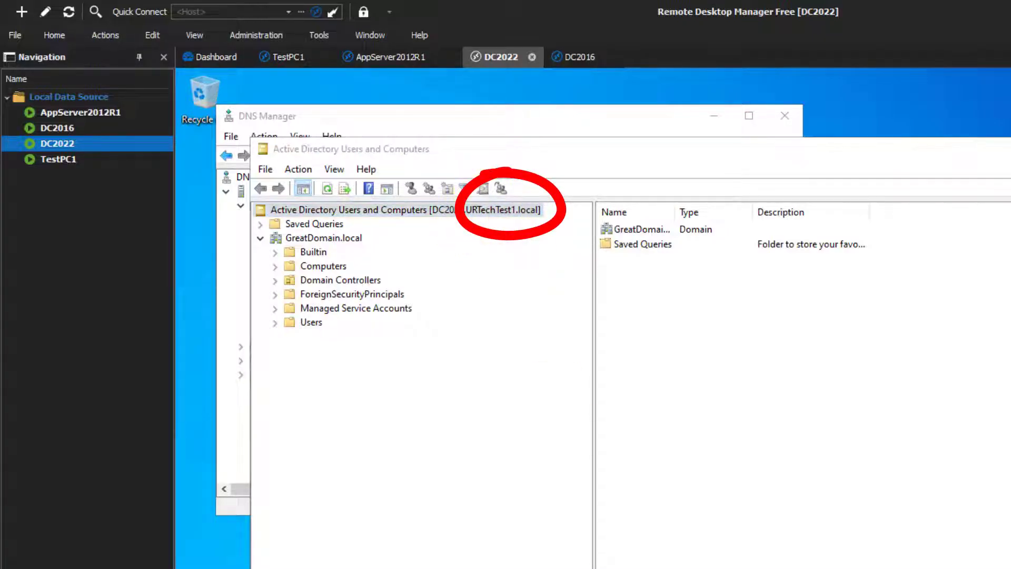
pyautogui.click(369, 248)
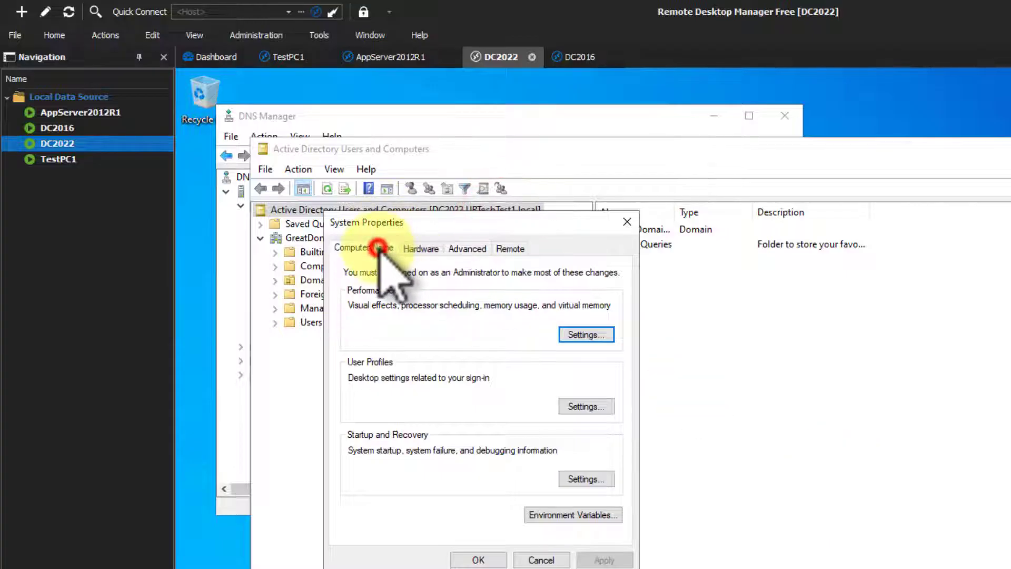
pyautogui.click(461, 306)
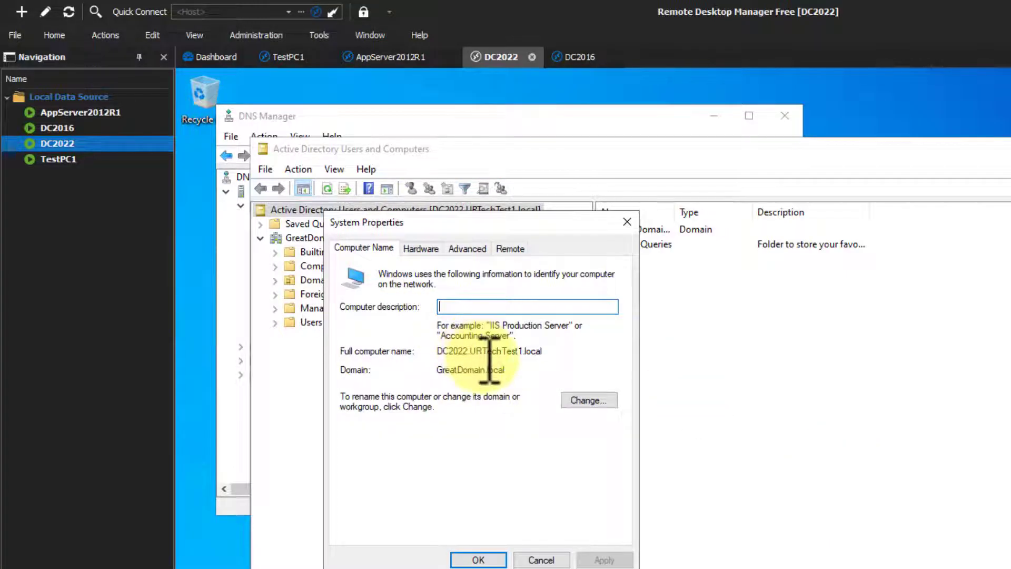
pyautogui.moveTo(468, 351); pyautogui.dragTo(527, 358)
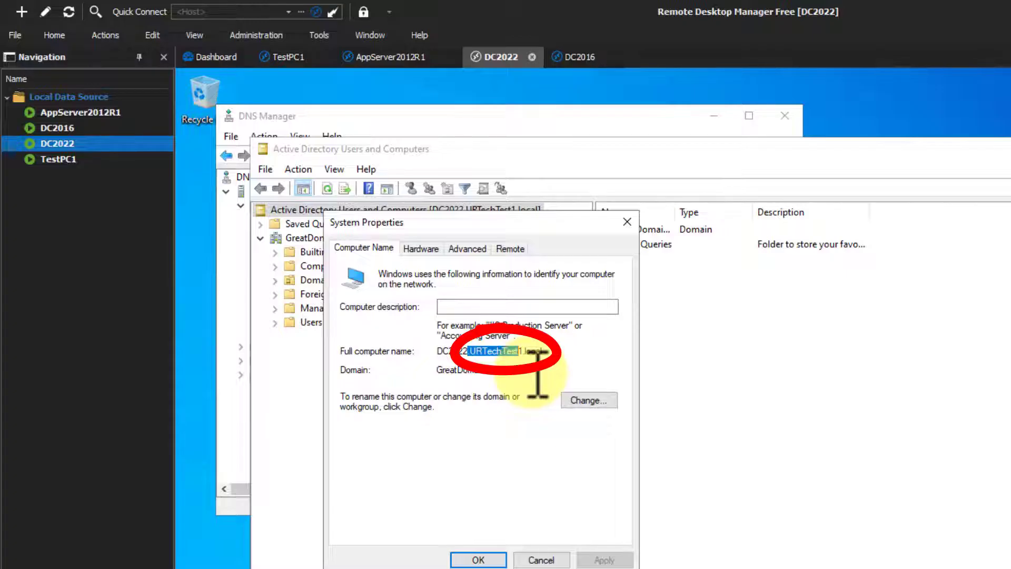
pyautogui.click(540, 558)
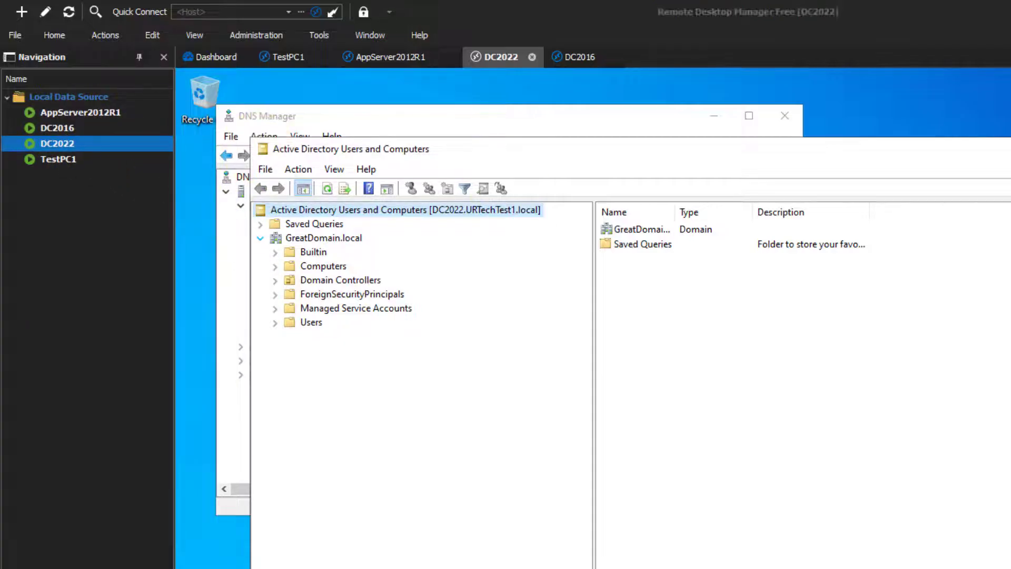
# Run netdom computername DC2022.URTechTest1.local /add:DC2022.GreatDomain.local in an admin PowerShell.
pyautogui.rightClick(226, 542)
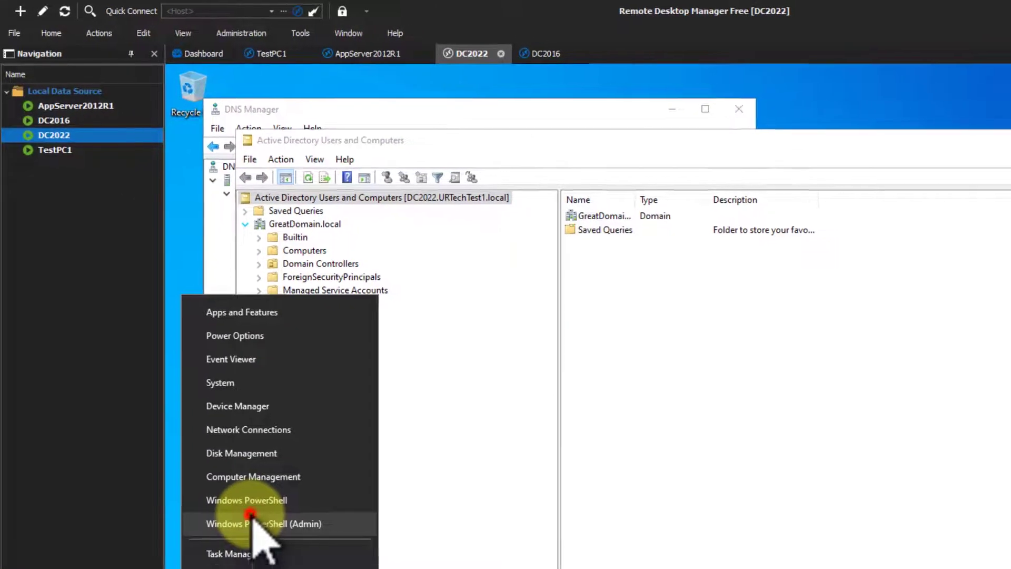
pyautogui.click(251, 520)
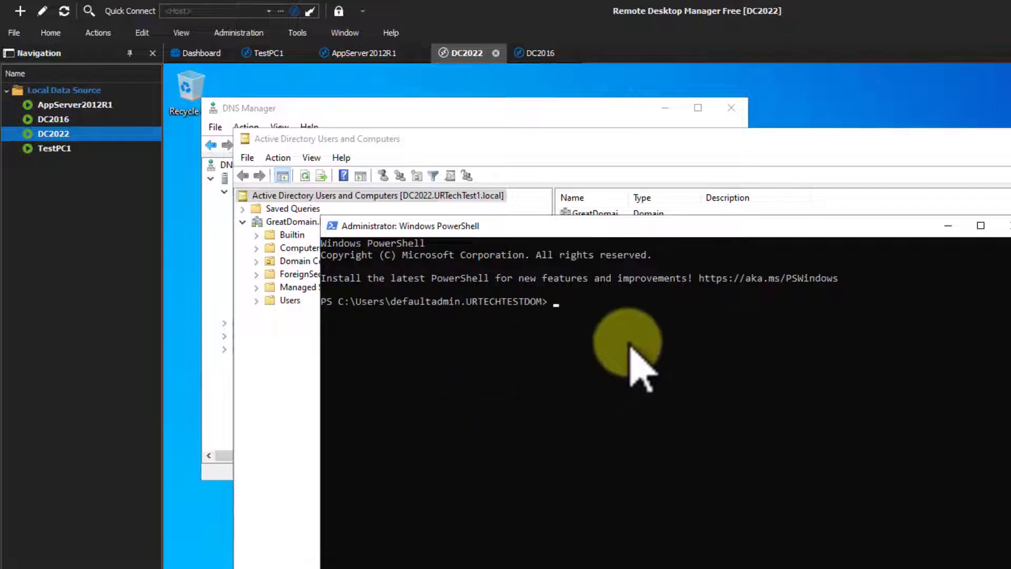
pyautogui.write('netdom computername DC2022.URTechTest1.local /add:DC2022.GreatDomain.local')
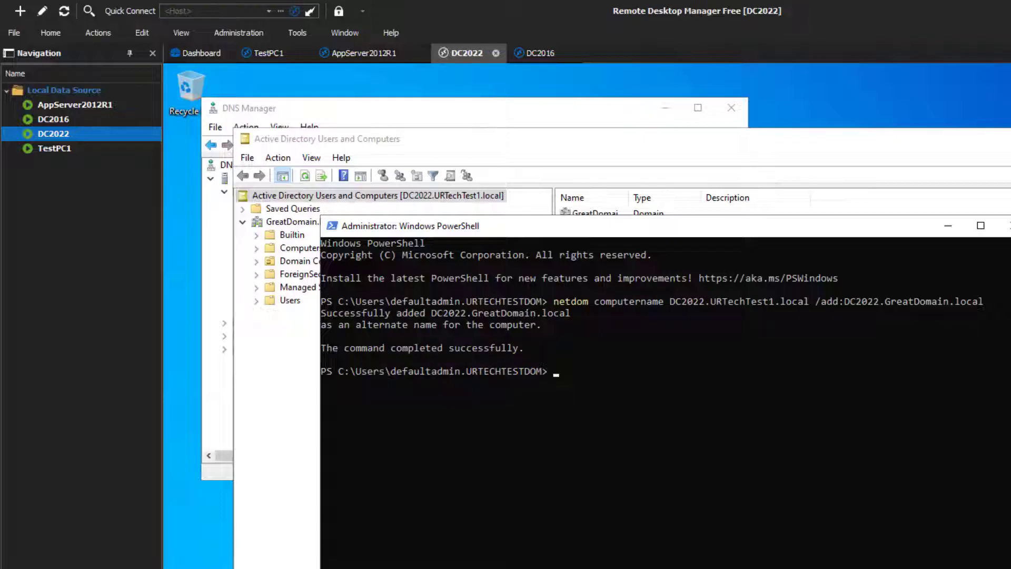
pyautogui.click(56, 118)
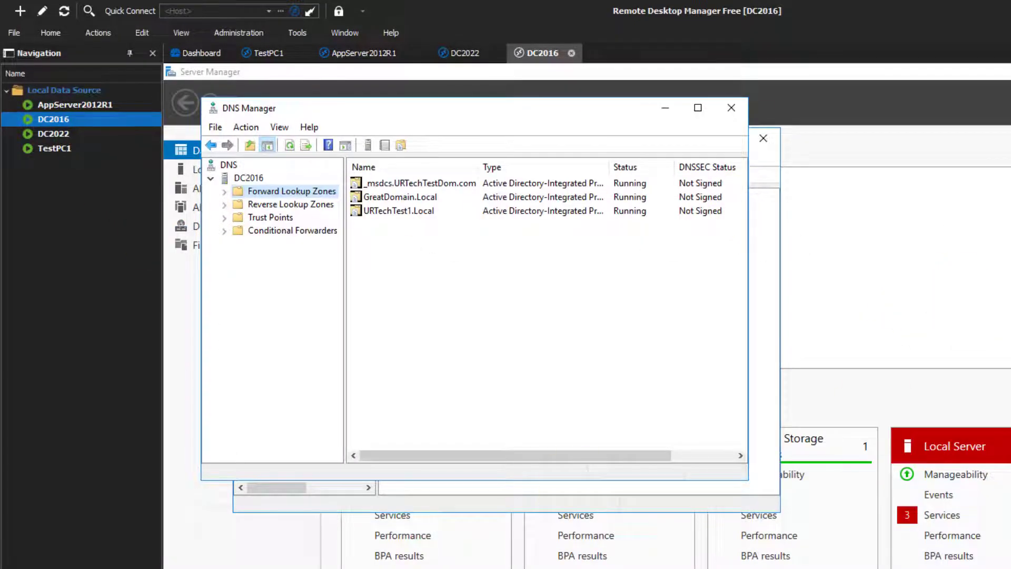
# Add DC2016.GreatDomain.local as DC2016's alternate name with netdom computername in an admin Command Prompt.
pyautogui.press('super+x')
pyautogui.click(259, 514)
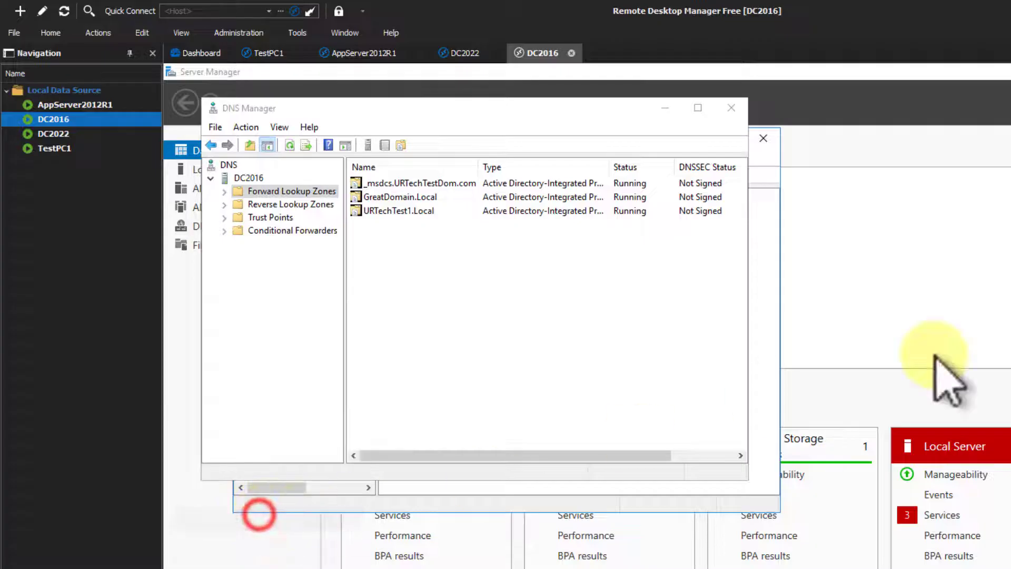
pyautogui.hotkey('ctrl', 'v')
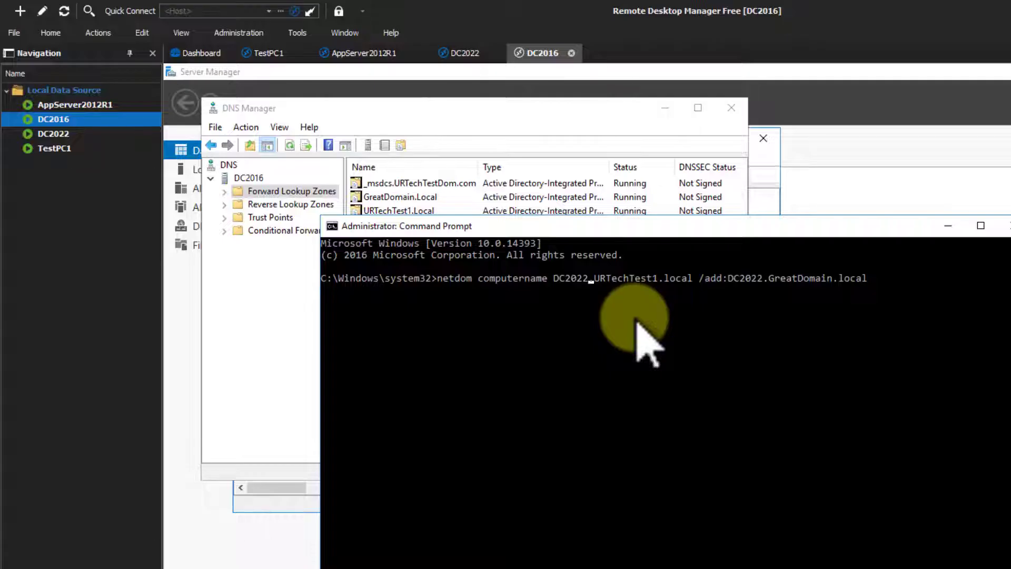
pyautogui.press('BackSpace')
pyautogui.press('BackSpace')
pyautogui.write('16')
pyautogui.write('16')
pyautogui.press('Delete')
pyautogui.press('Delete')
pyautogui.press('Return')
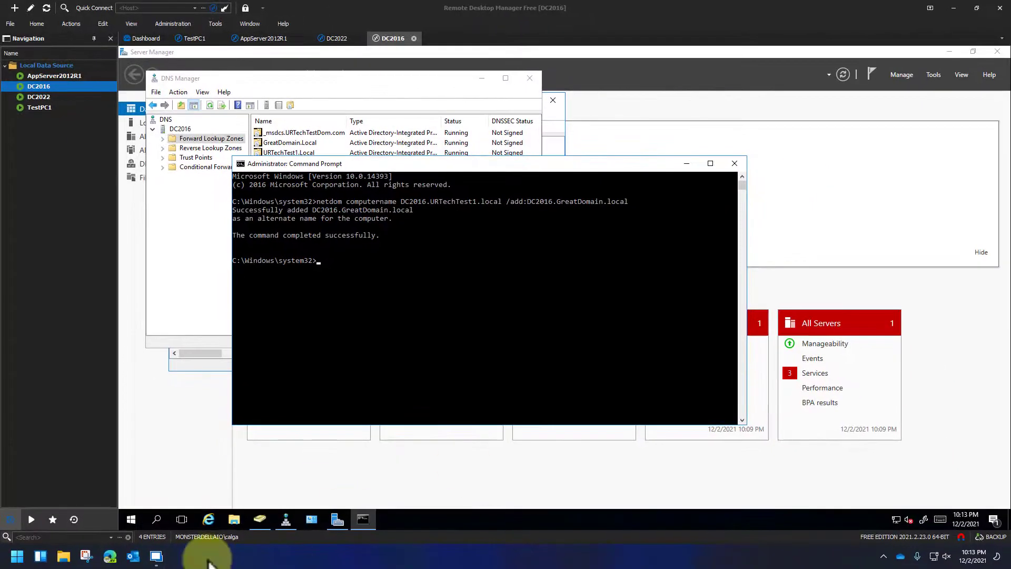
# Restart DC2016 and go back to the DC2022 session.
pyautogui.click(131, 519)
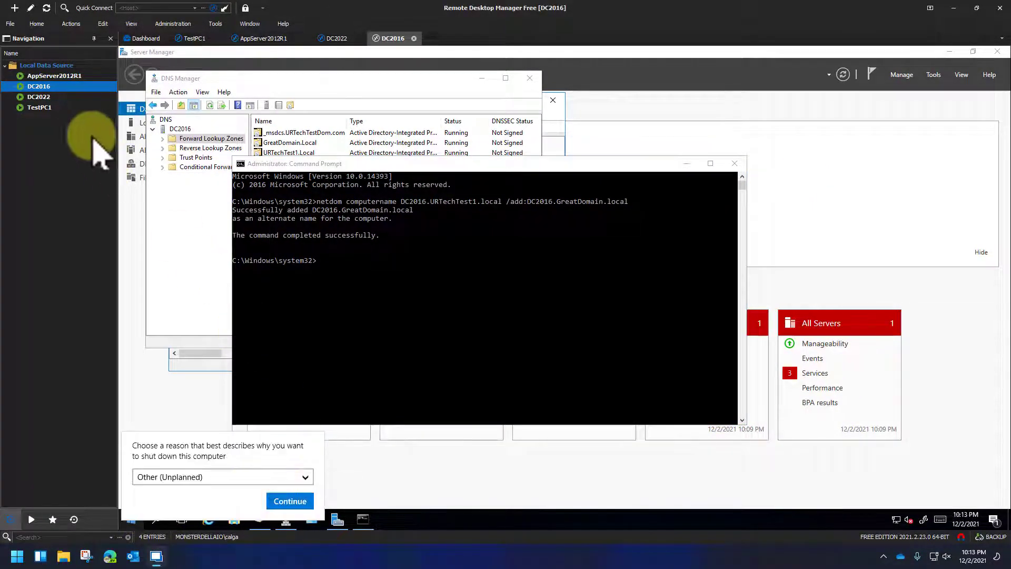
pyautogui.click(53, 96)
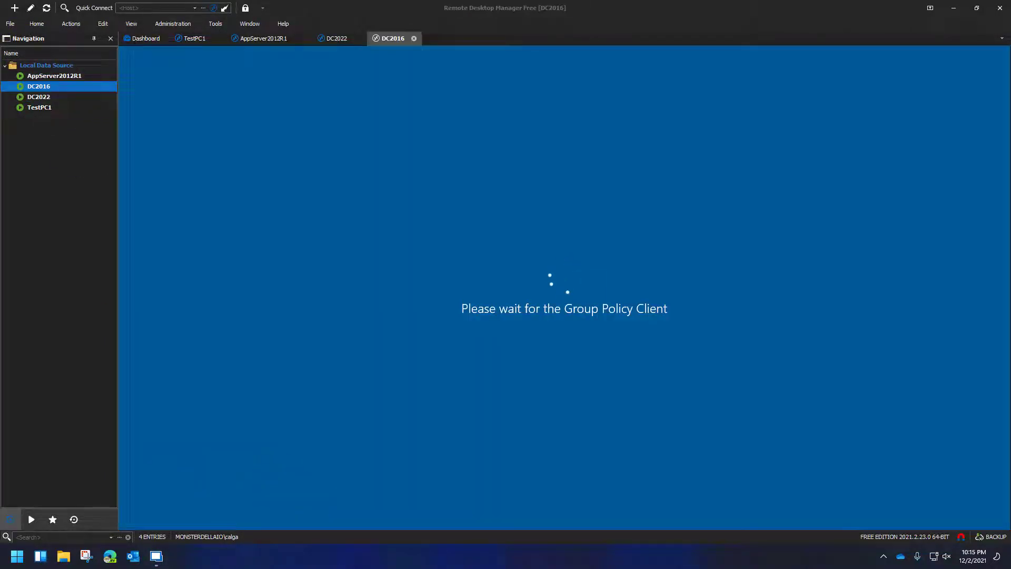
pyautogui.click(38, 96)
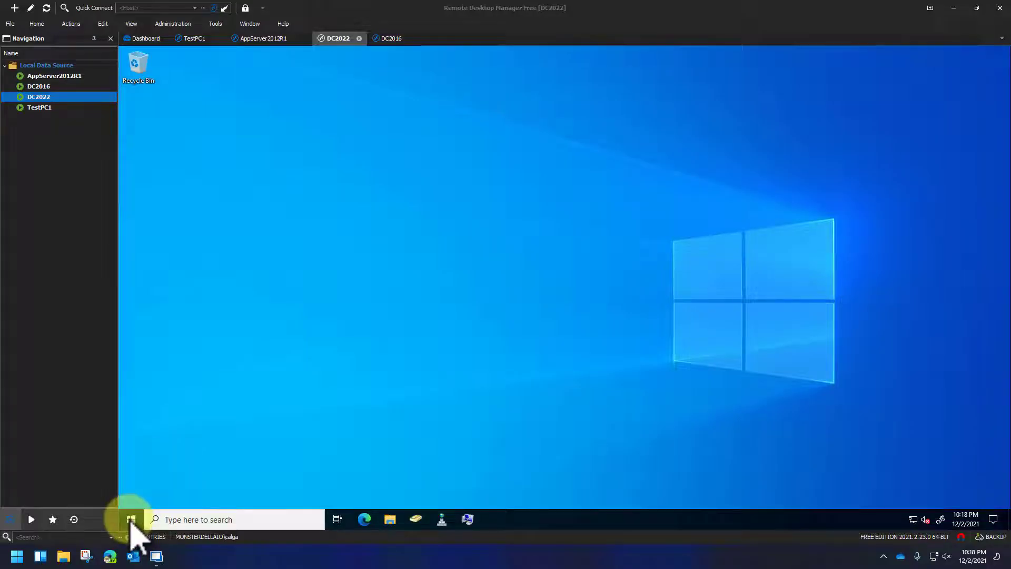
# Review gpfixup help, then run gpfixup /olddns:URTechTest1.local /newdns:GreatDomain.local.
pyautogui.rightClick(131, 520)
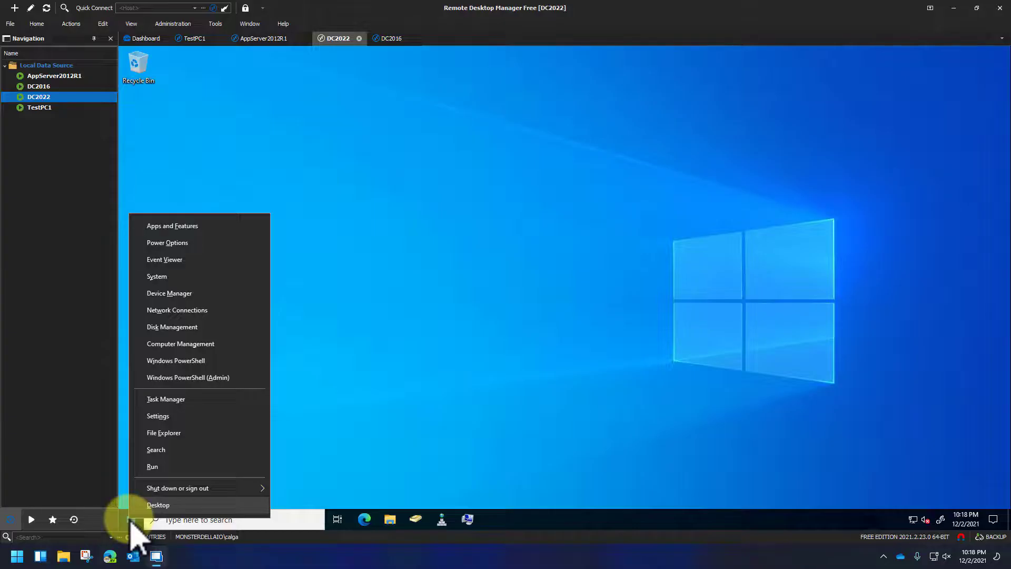
pyautogui.click(213, 378)
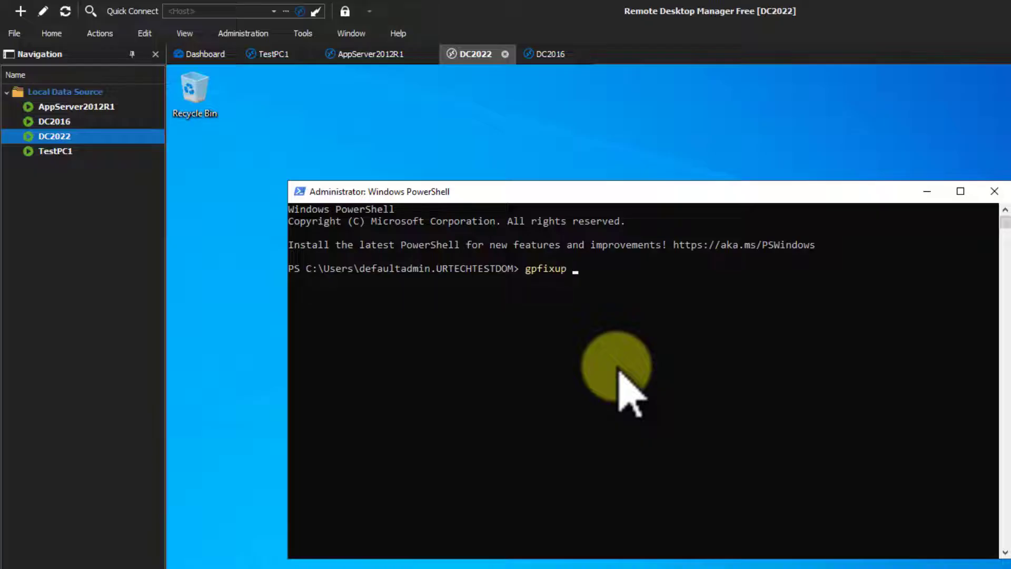
pyautogui.write('gpfixup /?')
pyautogui.press('Return')
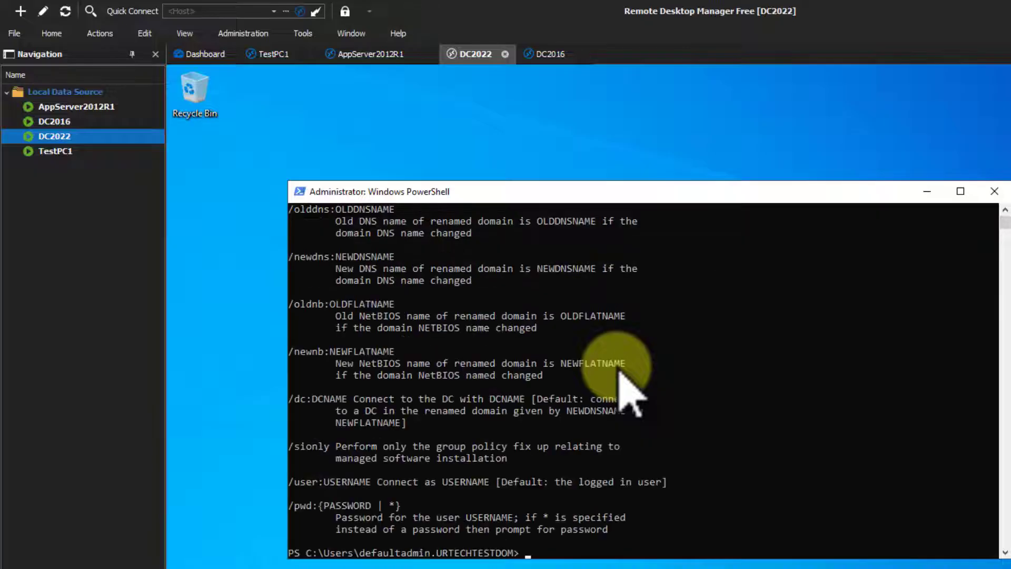
pyautogui.scroll(5, 663, 369)
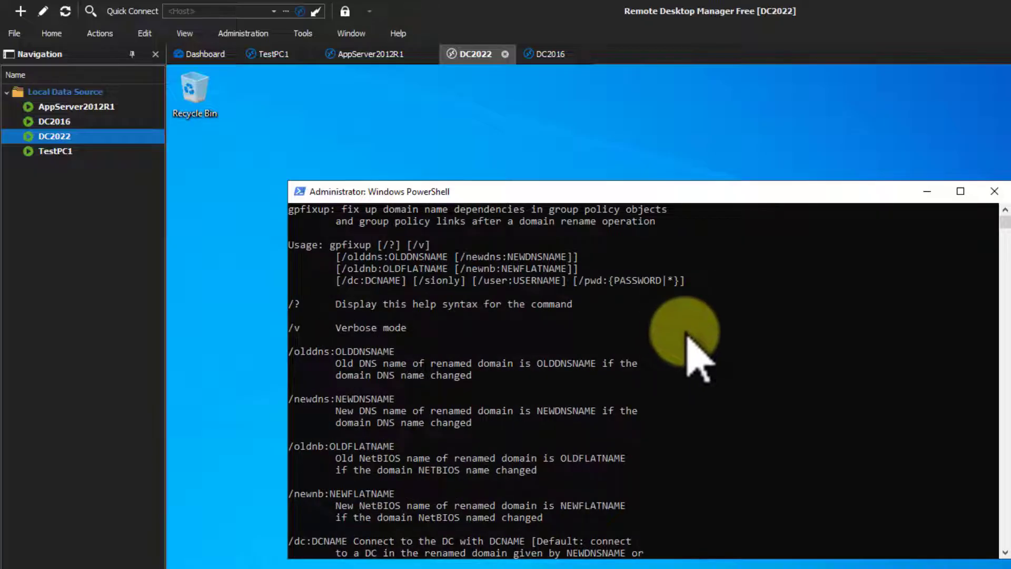
pyautogui.scroll(2, 687, 337)
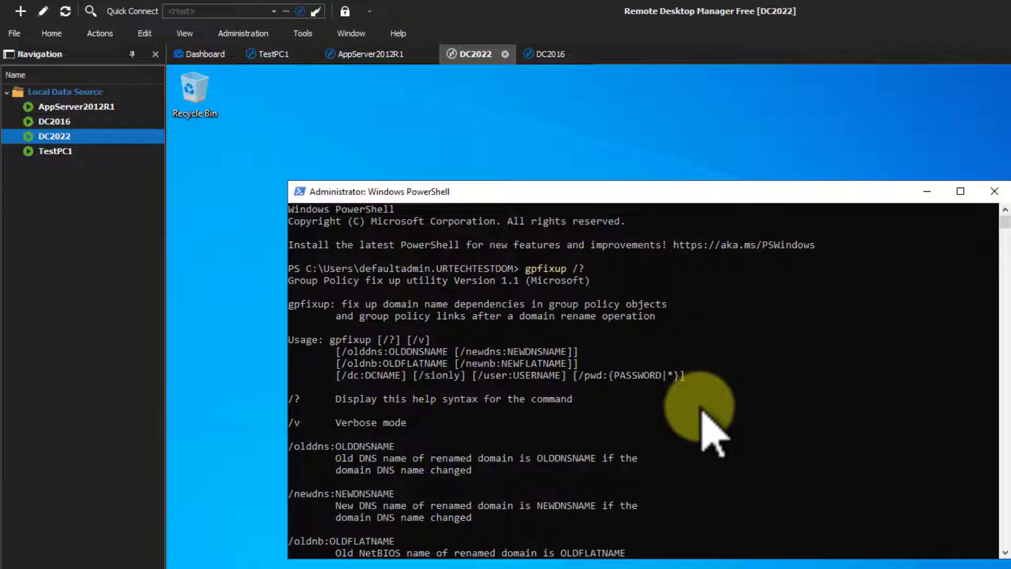
pyautogui.scroll(-7, 700, 428)
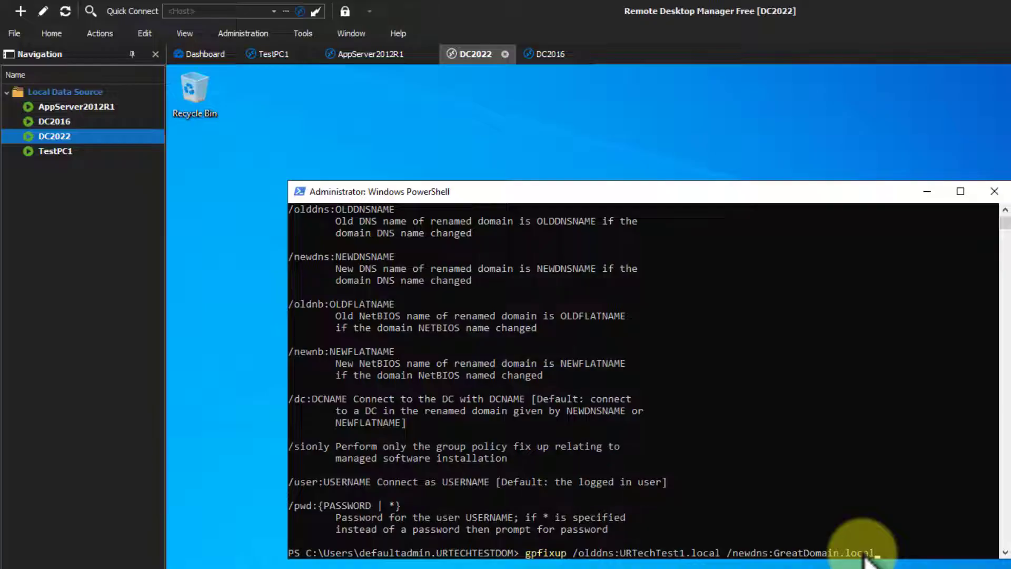
pyautogui.press('Return')
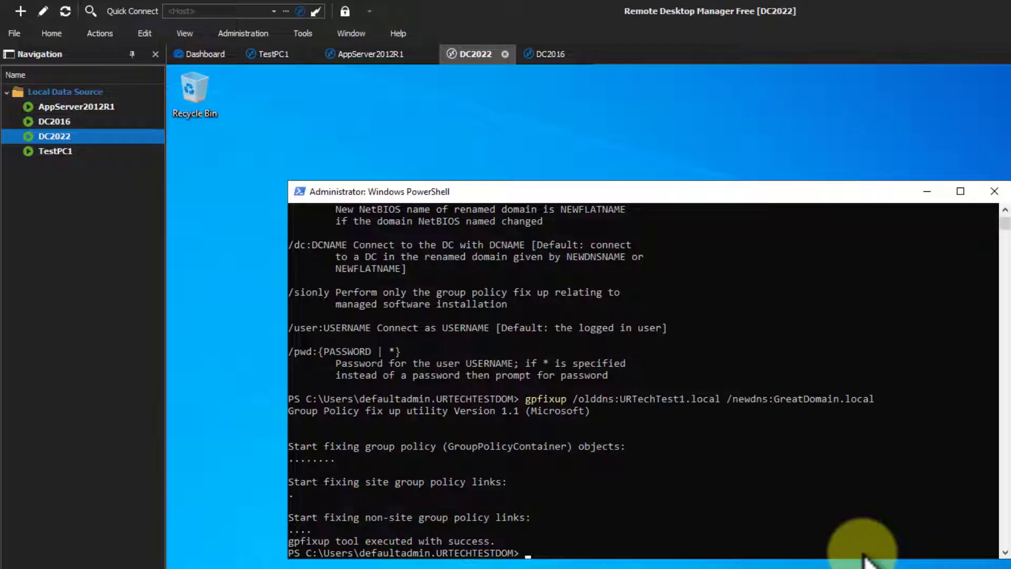
# Run gpfixup /oldnb:URTechTest1 /newnb:GreatDomain to fix the NetBIOS name.
pyautogui.scroll(-1, 842, 548)
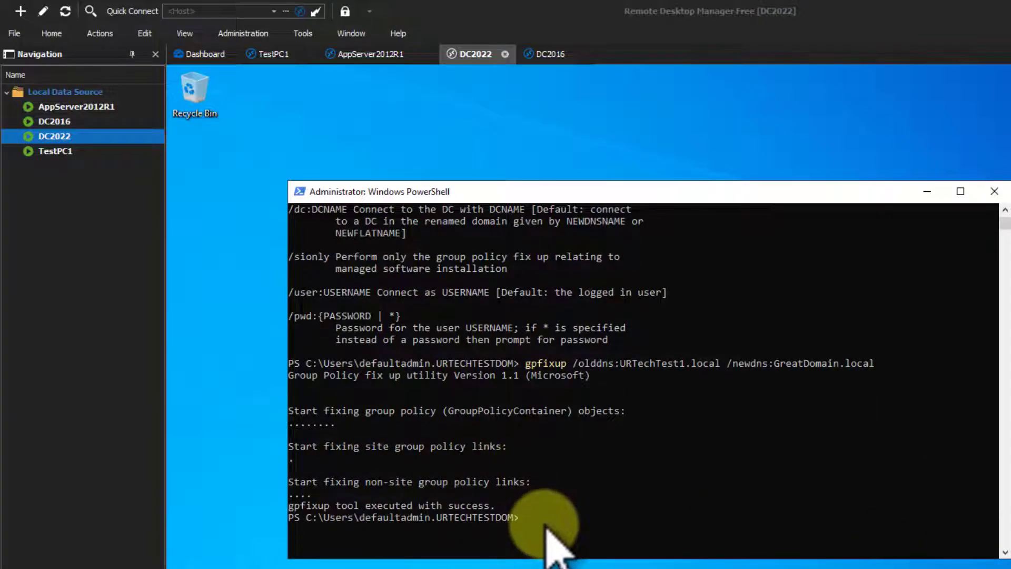
pyautogui.hotkey('ctrl', 'v')
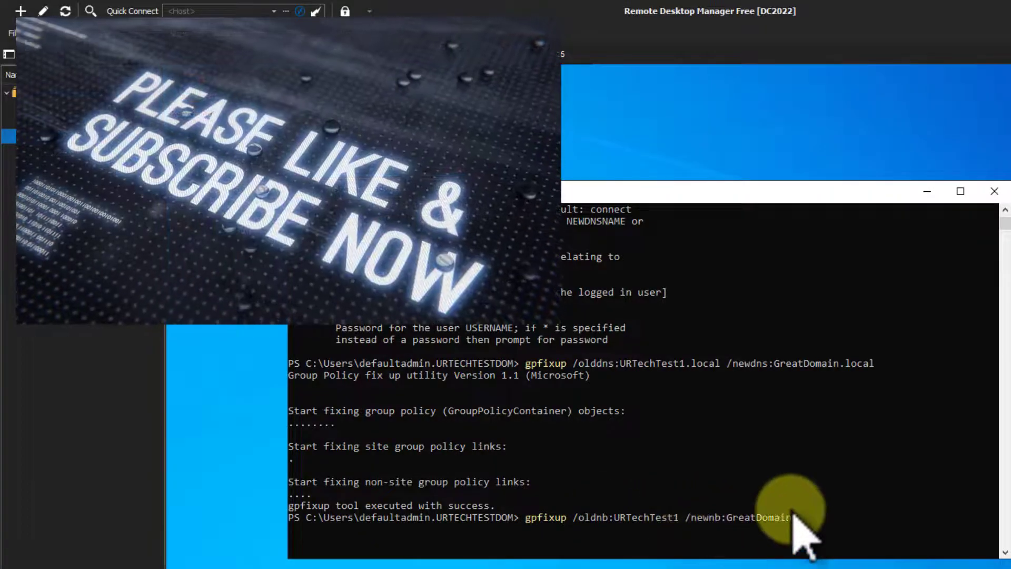
pyautogui.press('Return')
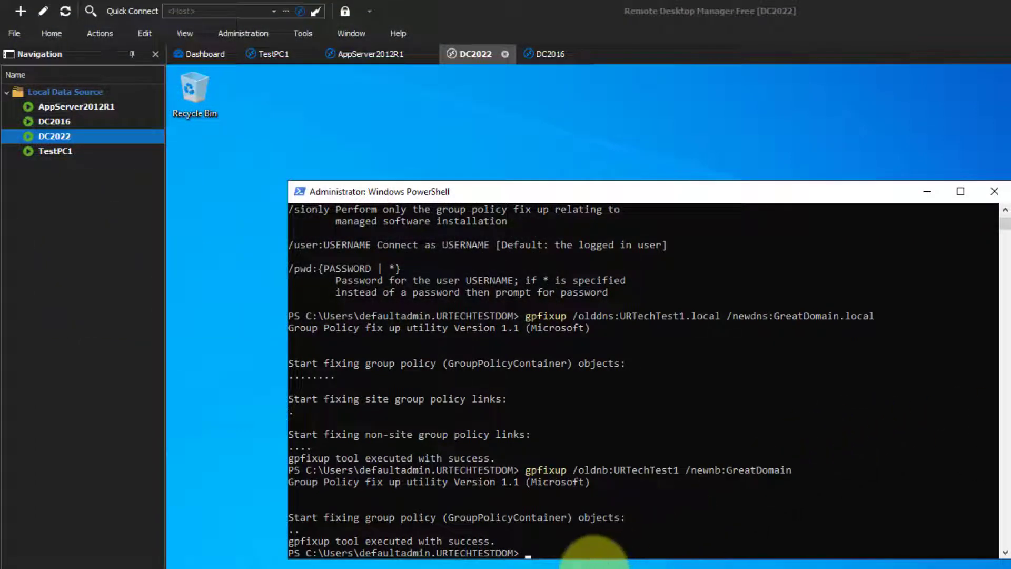
# Display the rendom /? help and copy the /clean switch from it.
pyautogui.write('rendom /?')
pyautogui.press('Return')
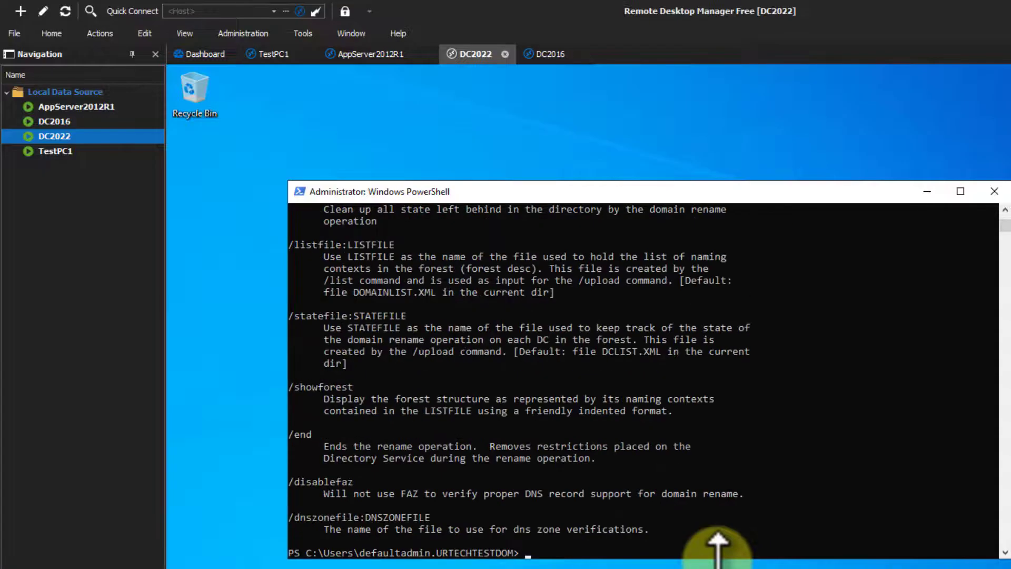
pyautogui.scroll(4, 664, 340)
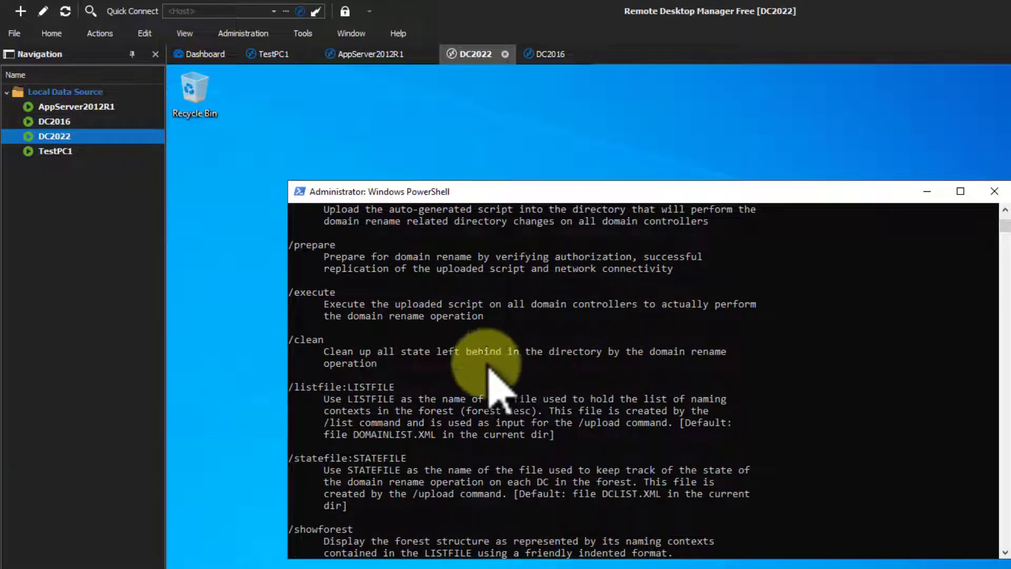
pyautogui.moveTo(342, 351); pyautogui.dragTo(572, 352)
pyautogui.rightClick(641, 423)
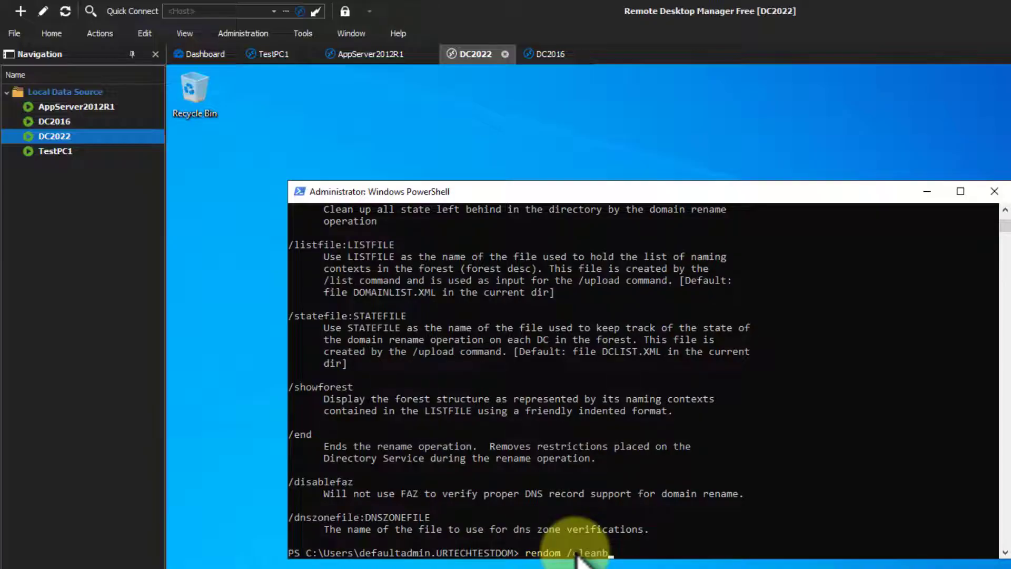
# Run rendom /clean, which fails with error 5003, then netdom query fsmo to list role holders.
pyautogui.press('BackSpace')
pyautogui.press('Return')
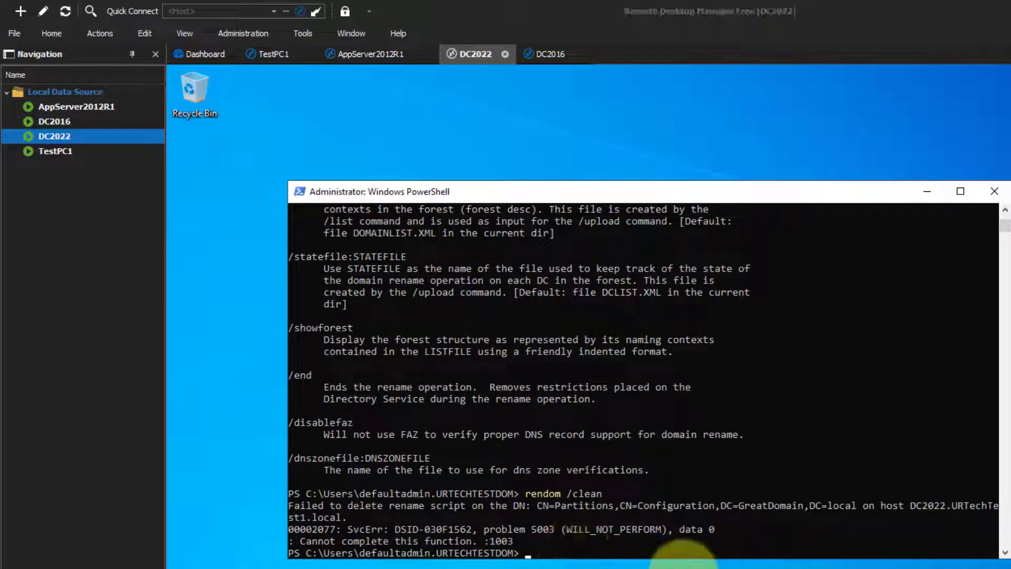
pyautogui.click(595, 553)
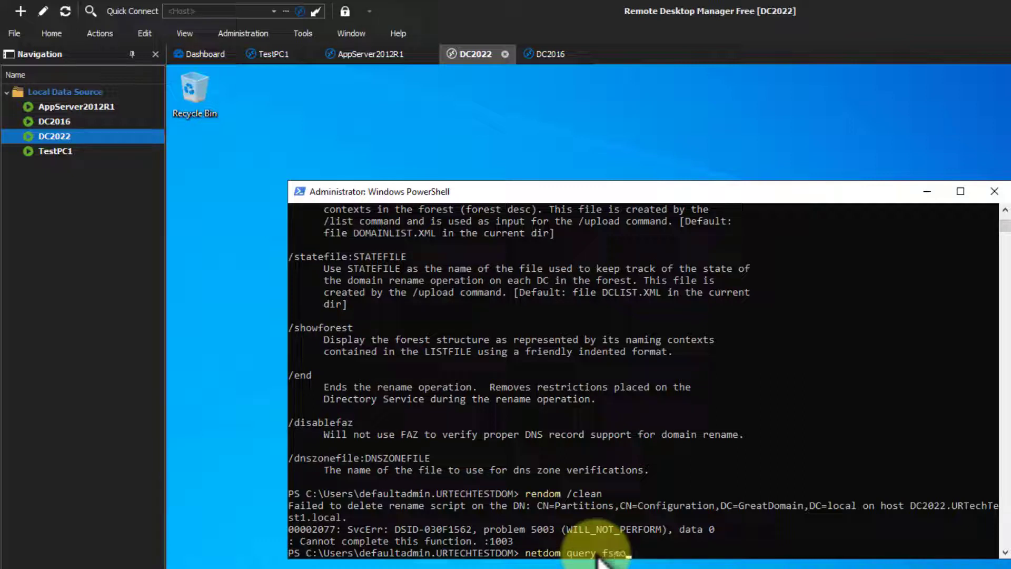
pyautogui.press('Return')
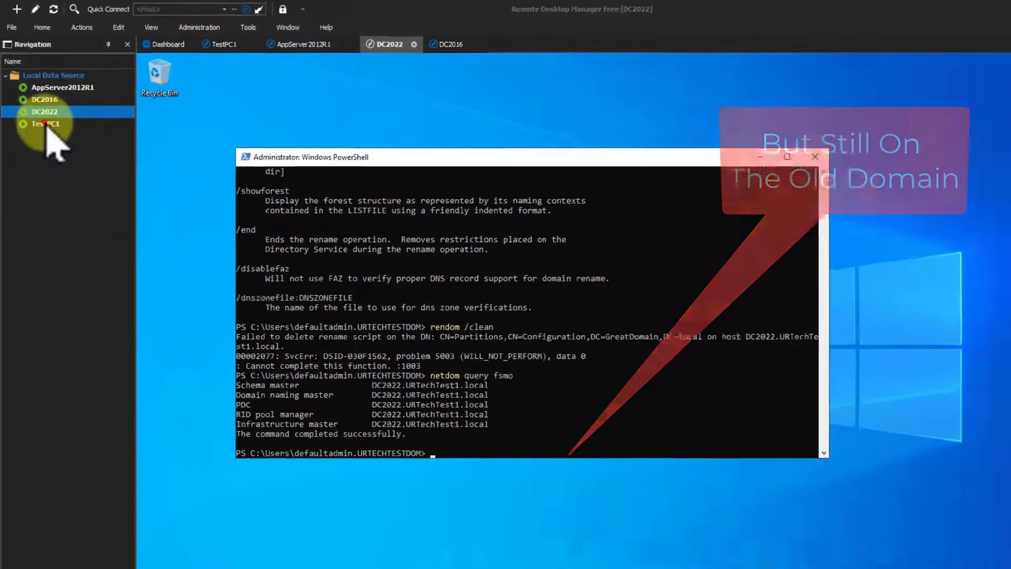
# Restart TestPC1 and AppServer2012R1 from their Start quick menus.
pyautogui.click(56, 153)
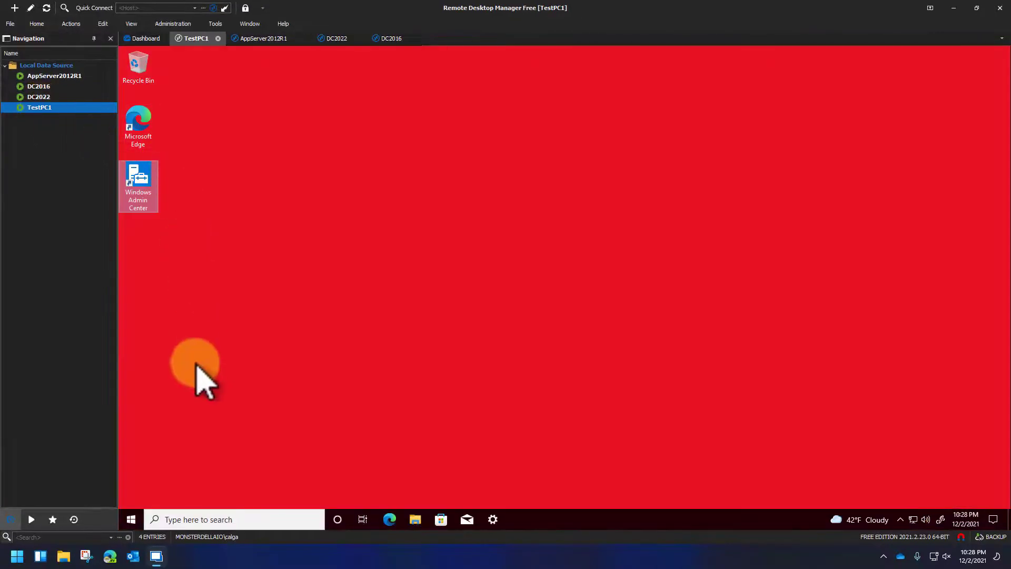
pyautogui.rightClick(131, 519)
pyautogui.click(176, 486)
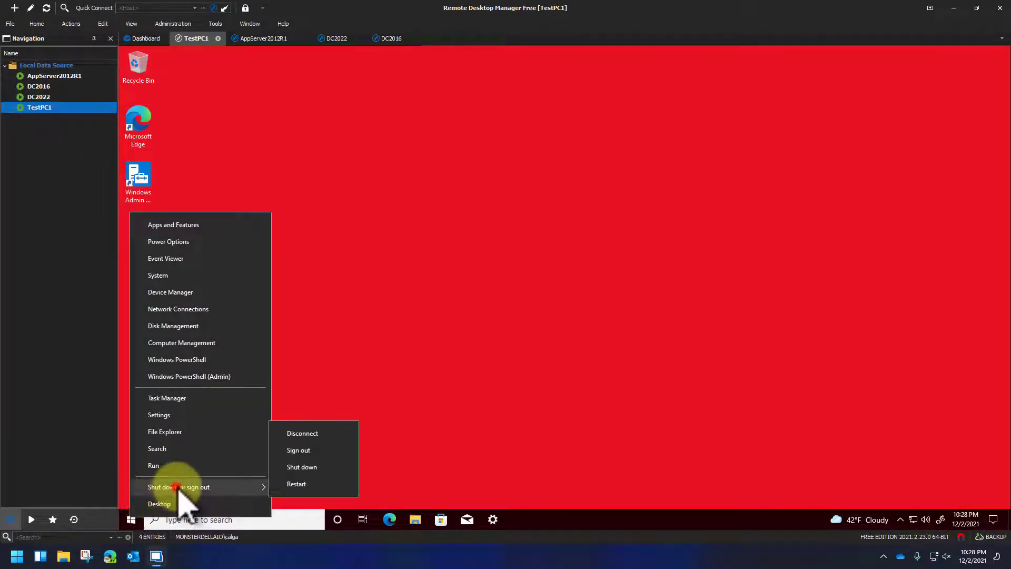
pyautogui.click(305, 484)
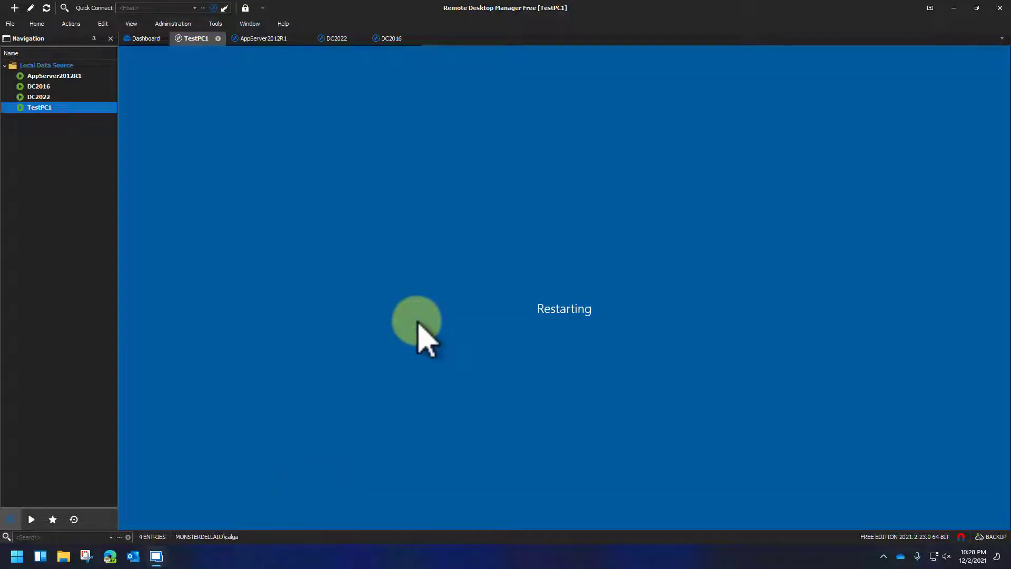
pyautogui.doubleClick(53, 76)
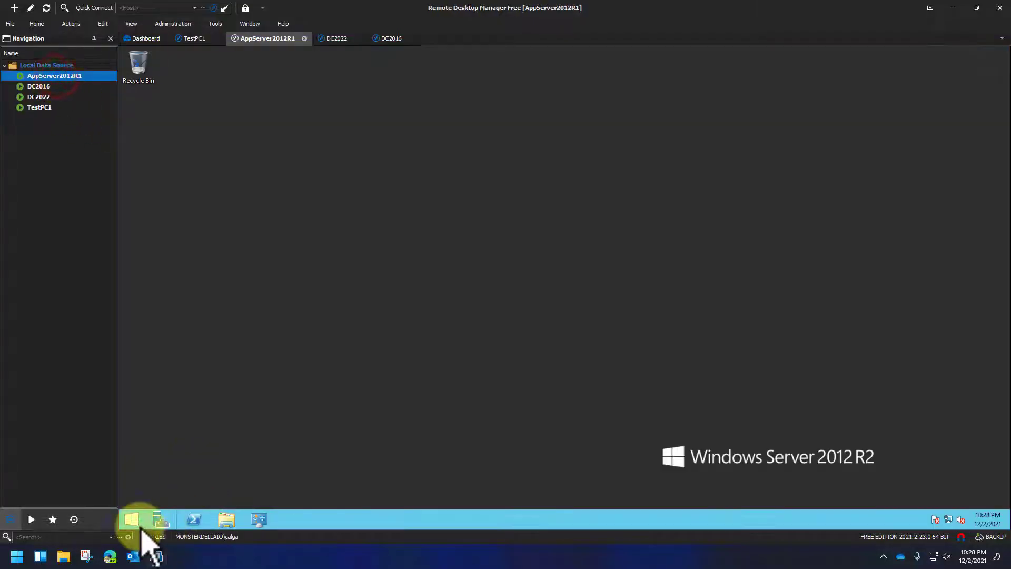
pyautogui.rightClick(132, 521)
pyautogui.click(178, 500)
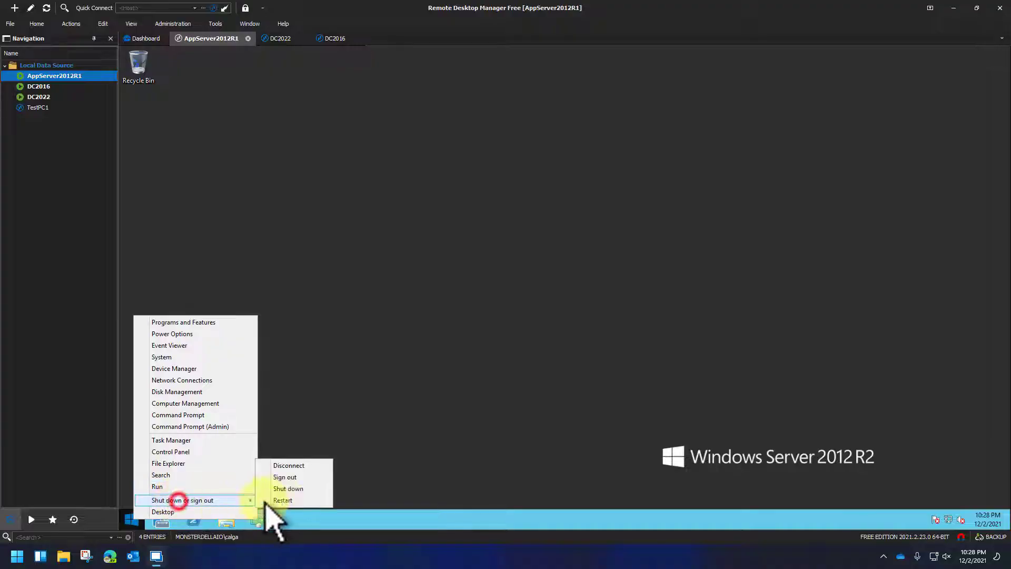
pyautogui.click(284, 500)
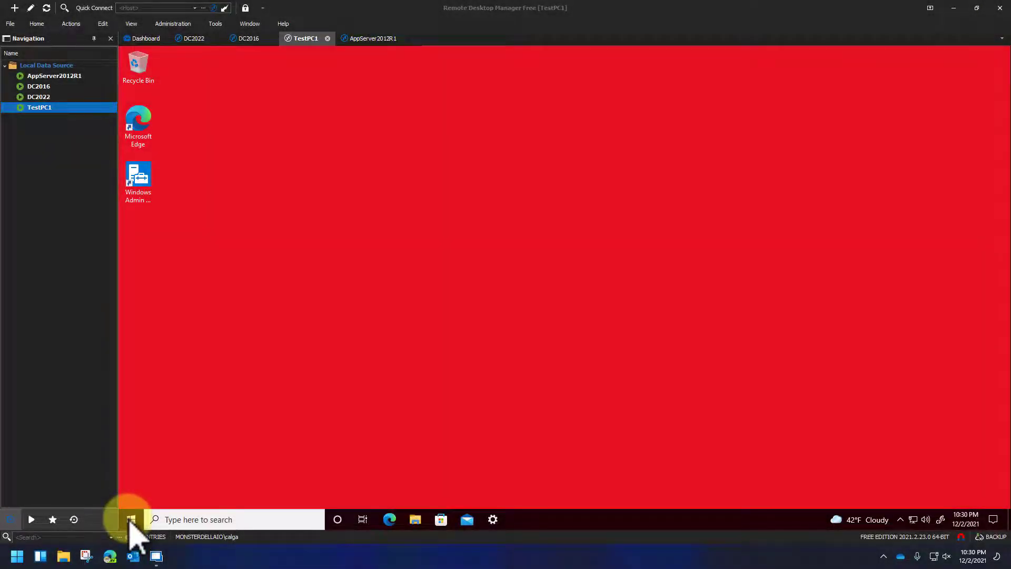
# Confirm TestPC1's About page shows its full device name in GreatDomain.local.
pyautogui.rightClick(130, 518)
pyautogui.click(158, 275)
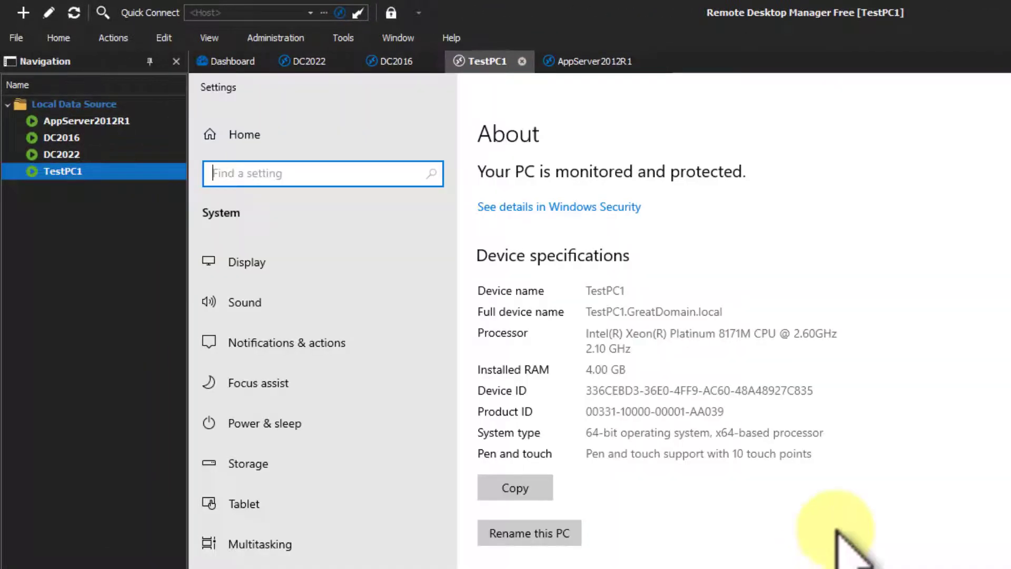
pyautogui.click(630, 311)
pyautogui.moveTo(638, 314); pyautogui.dragTo(701, 313)
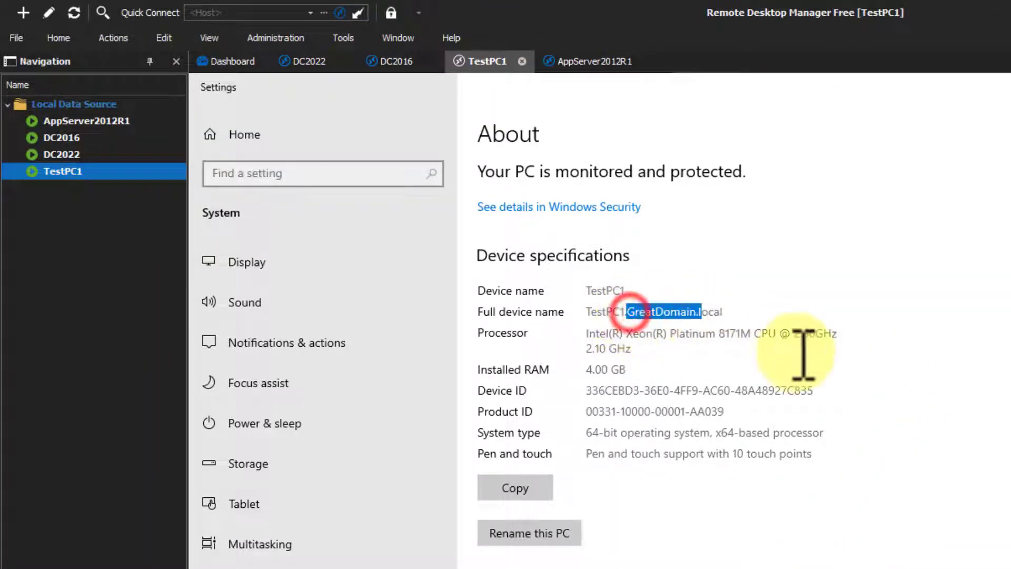
pyautogui.click(913, 409)
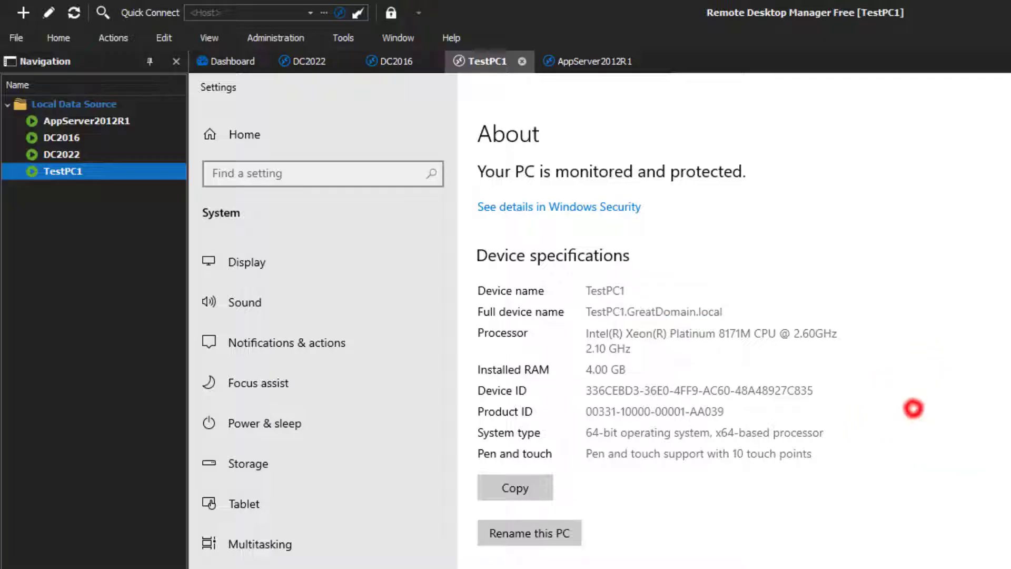
pyautogui.hotkey('alt', 'F4')
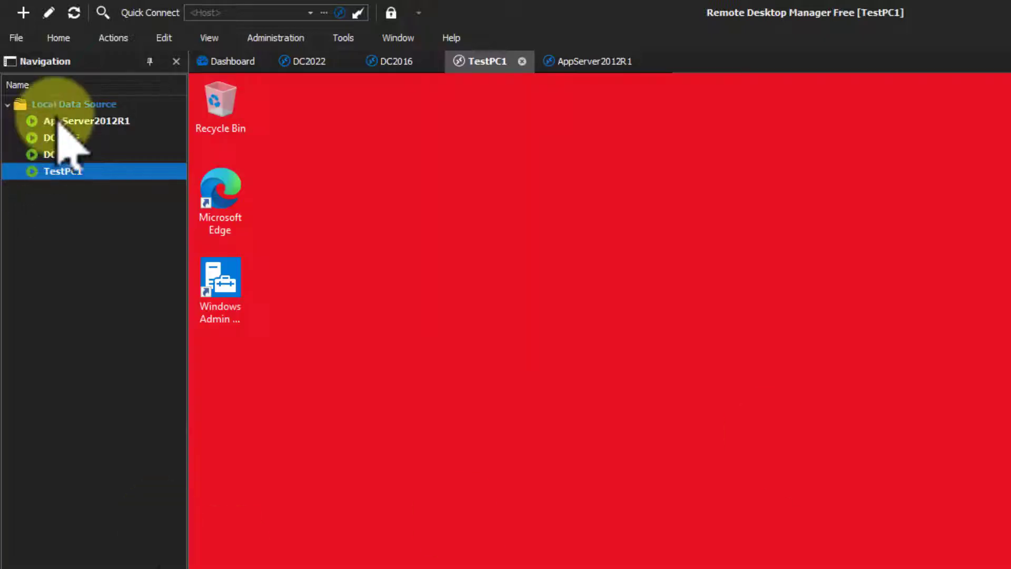
# Confirm AppServer2012R1's System window reports GreatDomain.local membership.
pyautogui.doubleClick(58, 121)
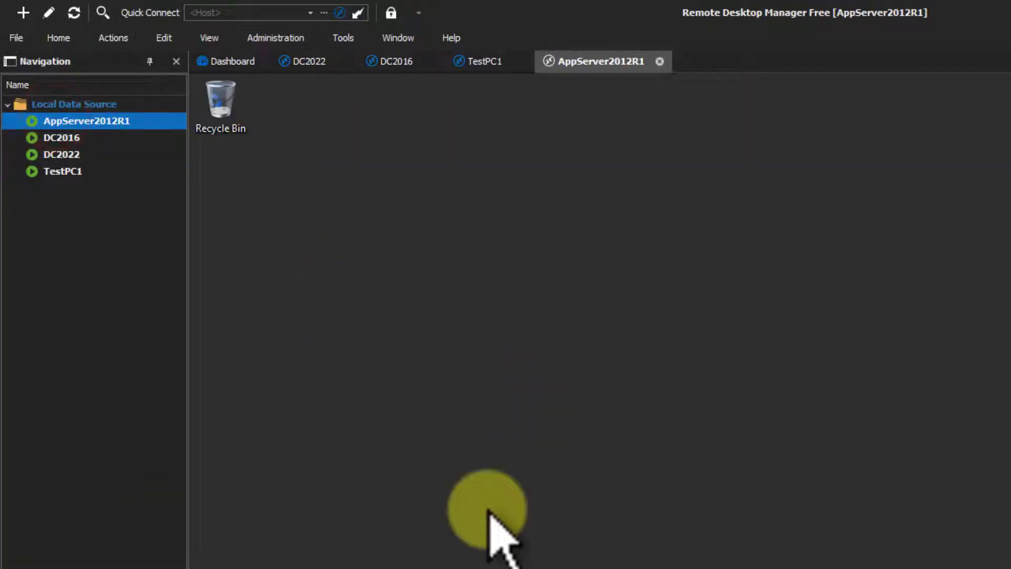
pyautogui.click(681, 558)
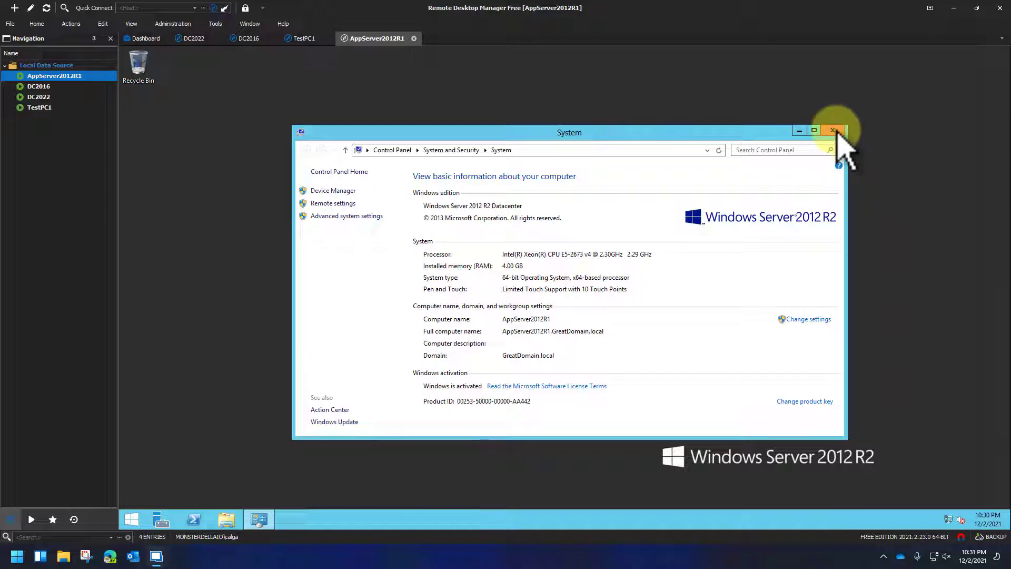
pyautogui.click(1010, 206)
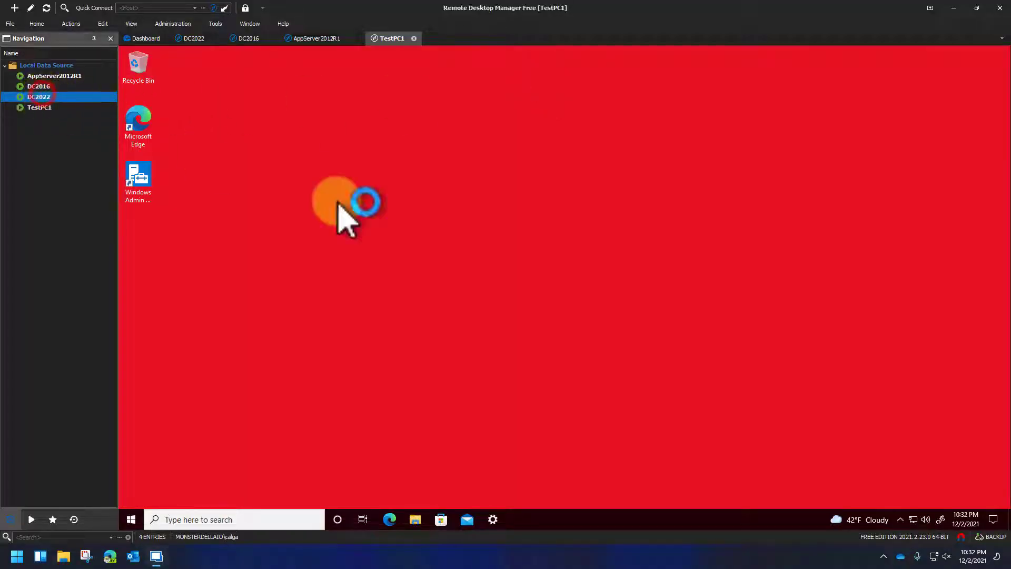
# Browse DC2022's forward lookup zones in DNS Manager, viewing the URTechTest1.Local zone.
pyautogui.click(441, 519)
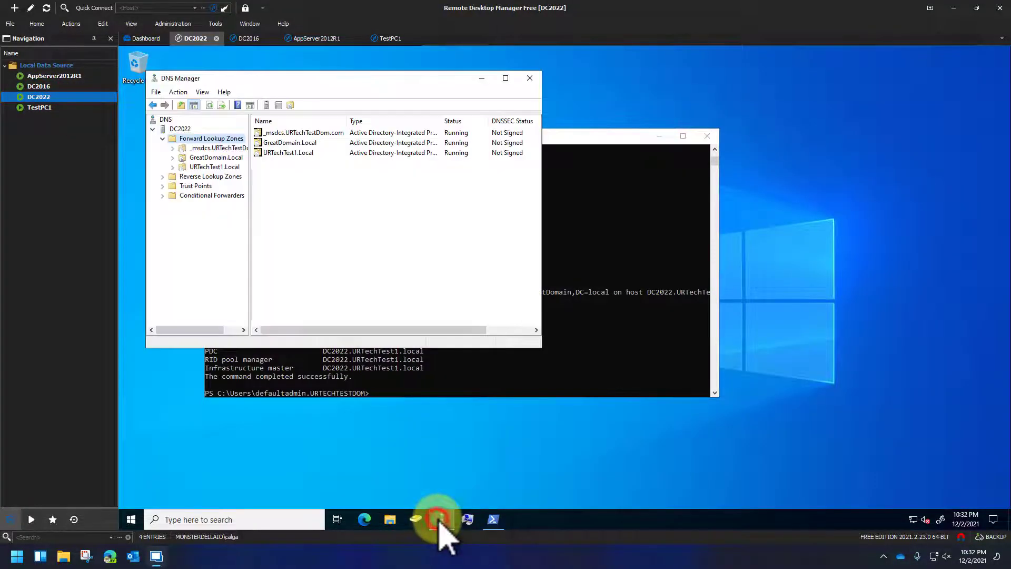
pyautogui.click(213, 167)
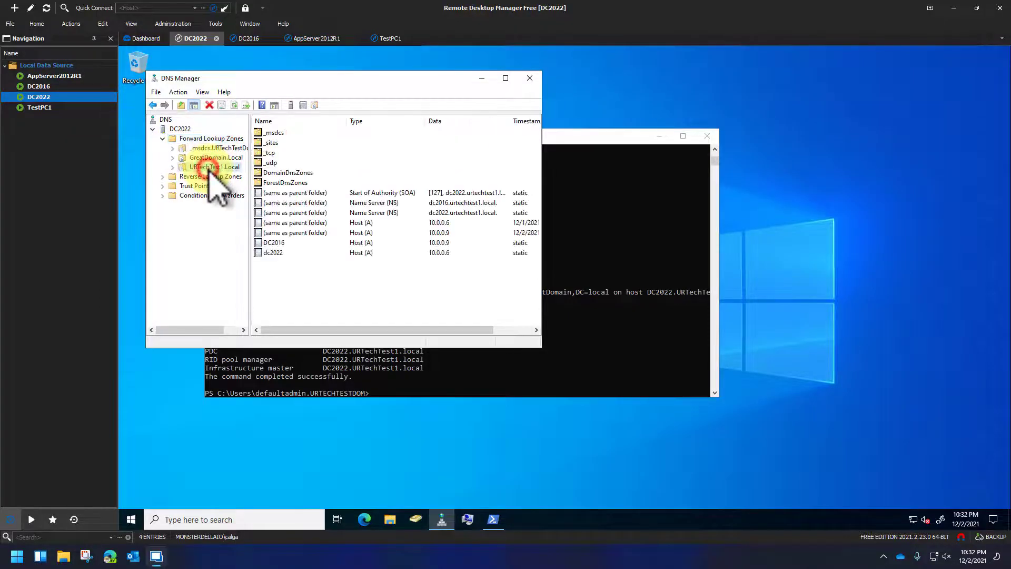
pyautogui.doubleClick(180, 130)
pyautogui.click(152, 129)
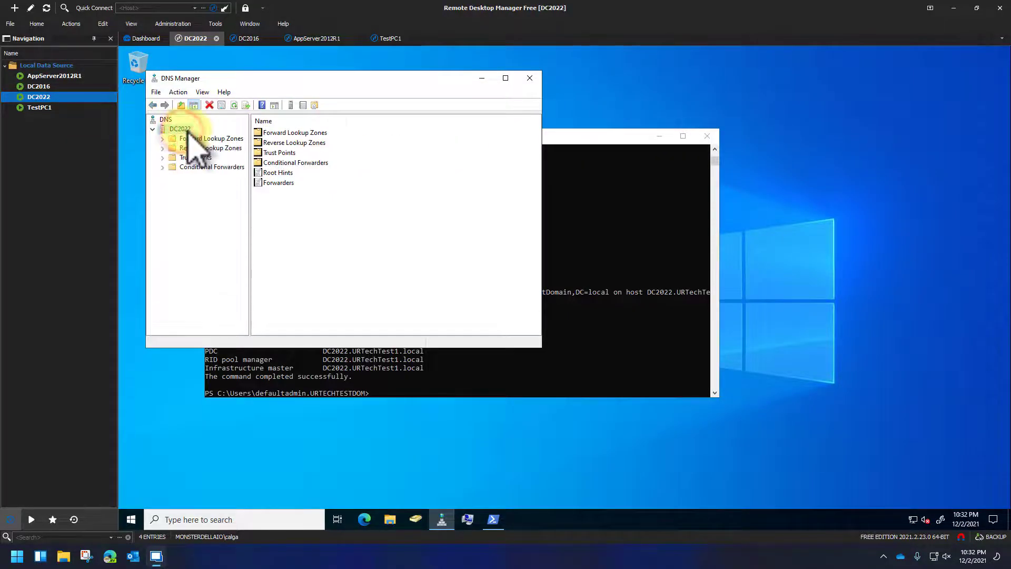
pyautogui.click(161, 138)
# On DC2016, delete the URTechTest1.Local zone from DNS and Active Directory.
pyautogui.doubleClick(50, 75)
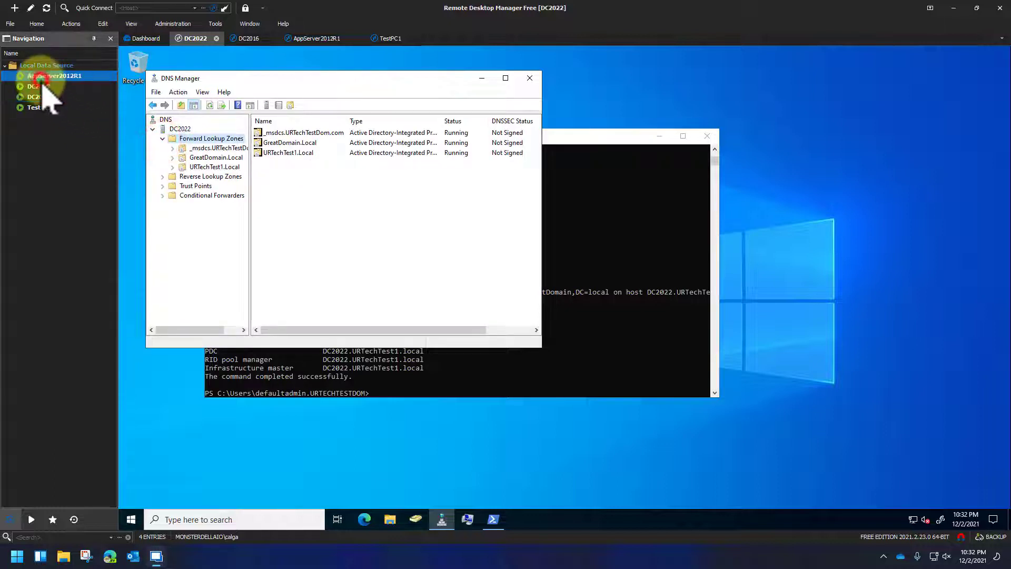
pyautogui.click(39, 86)
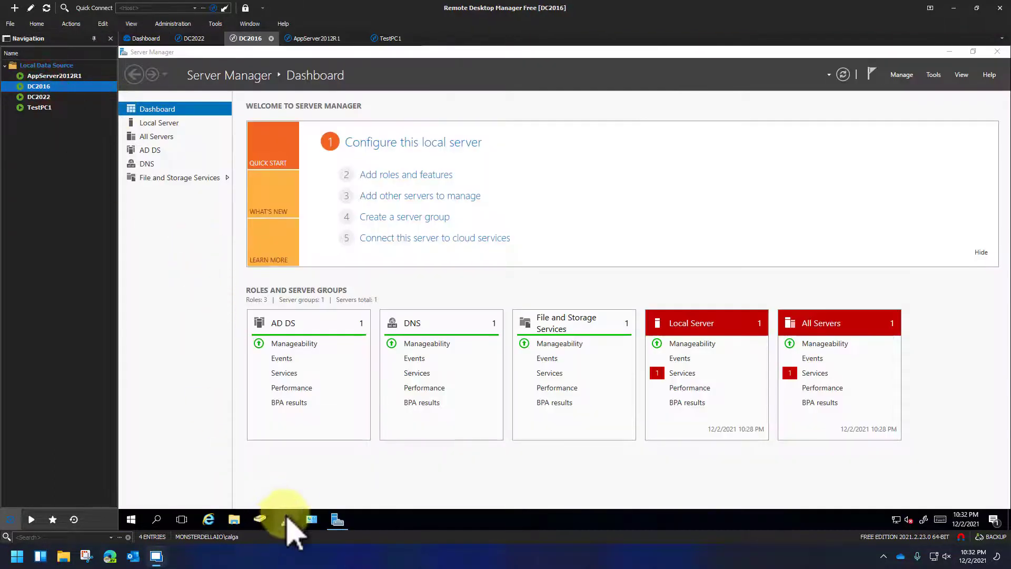
pyautogui.click(287, 520)
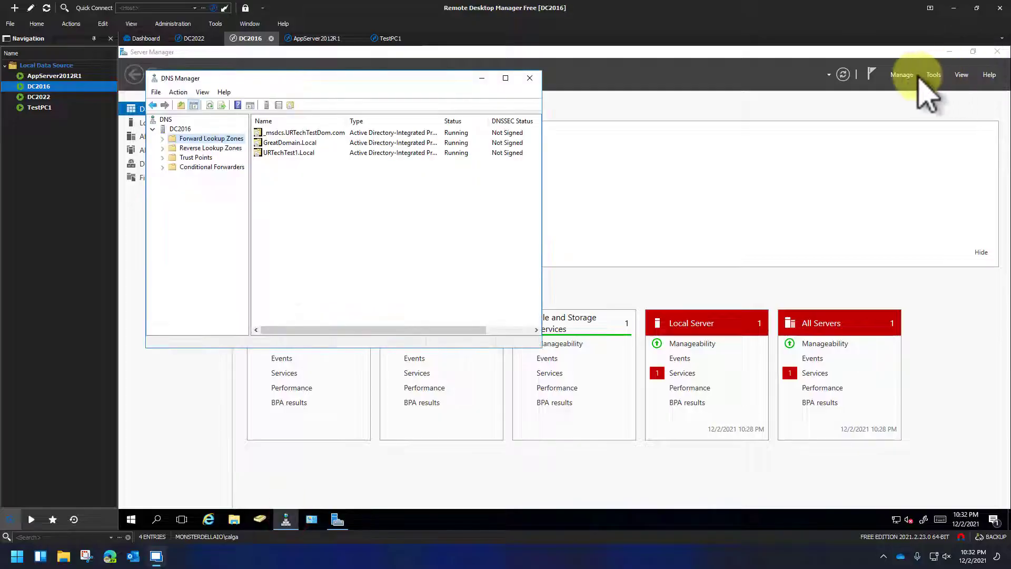
pyautogui.click(162, 139)
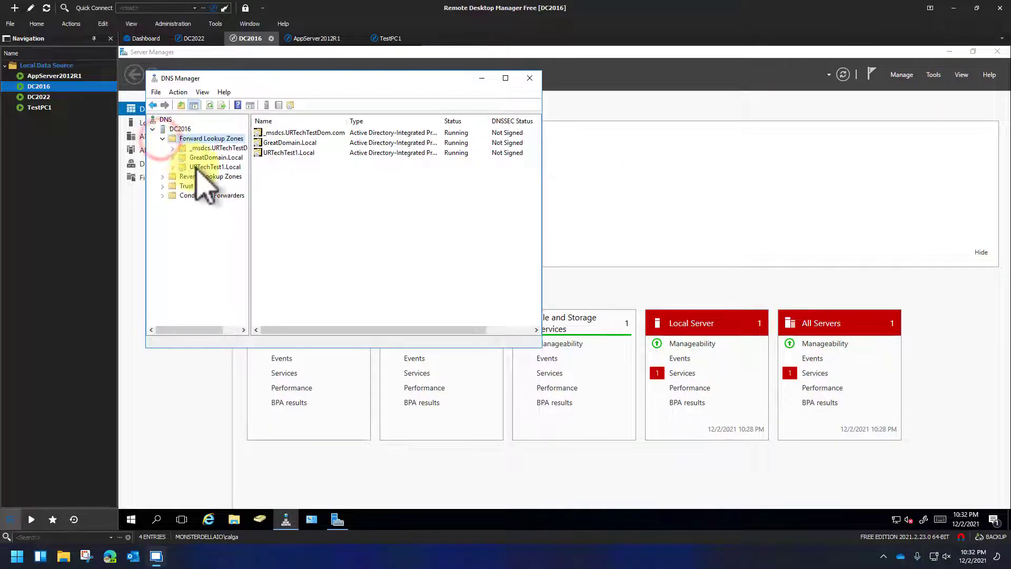
pyautogui.click(200, 167)
pyautogui.rightClick(221, 170)
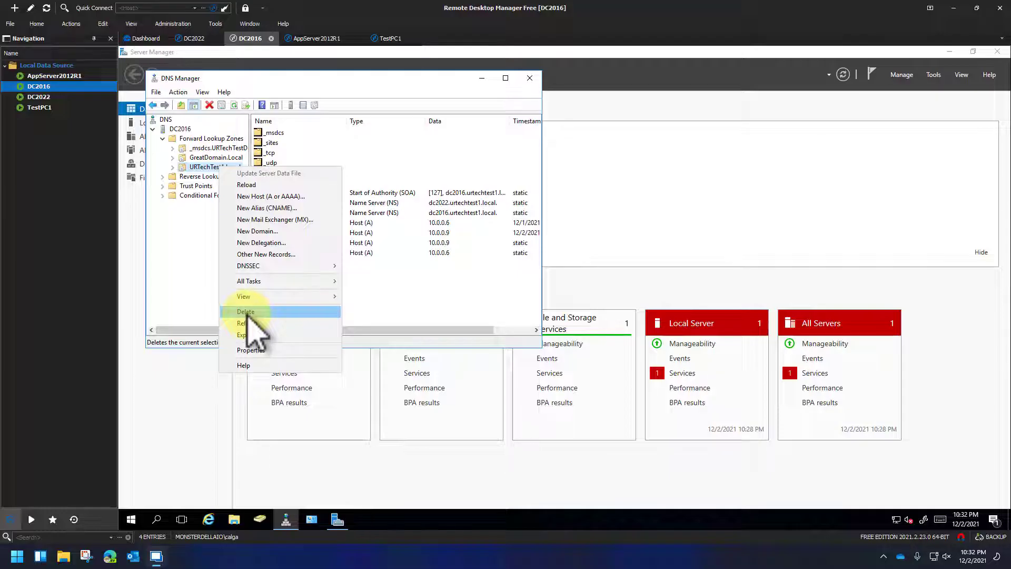
pyautogui.click(245, 313)
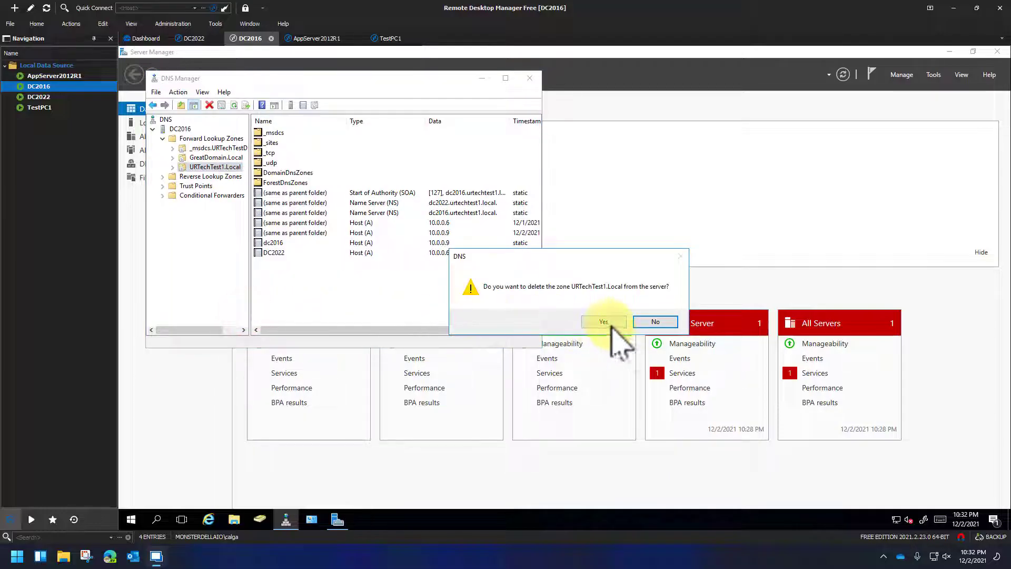
pyautogui.click(606, 322)
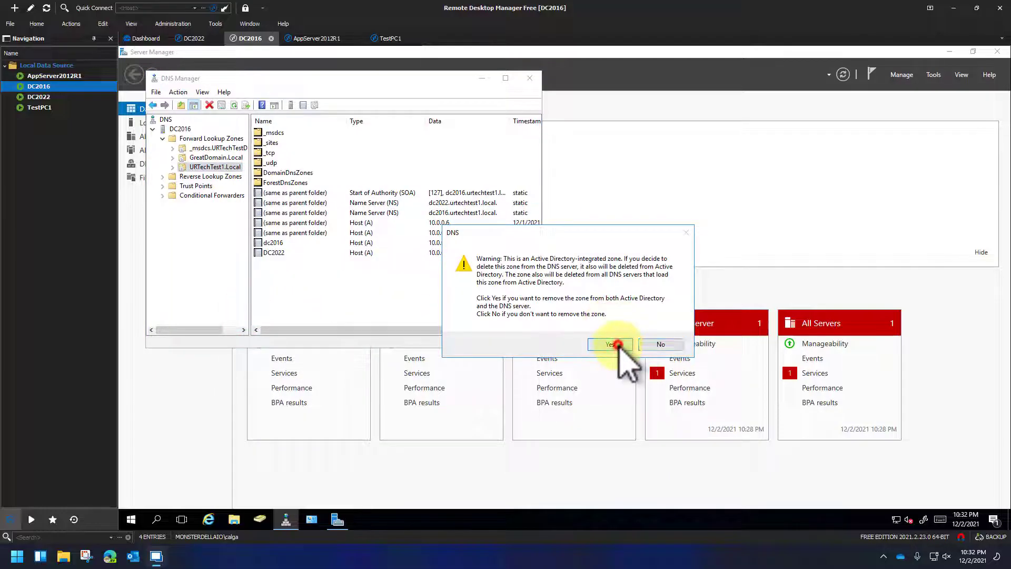
pyautogui.click(617, 344)
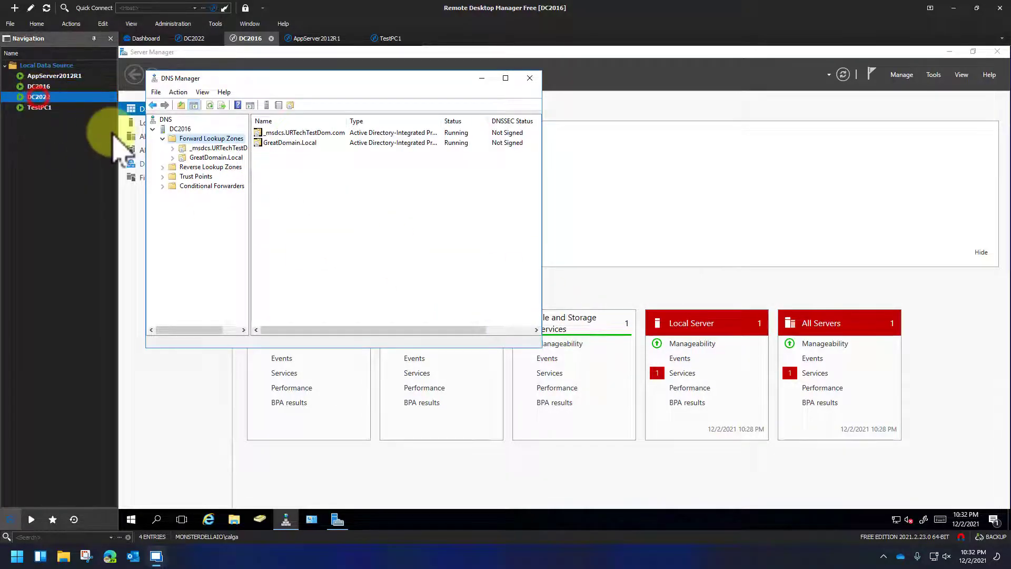
# Delete the URTechTest1.Local zone on DC2022 as well, then rerun rendom /clean in PowerShell.
pyautogui.click(38, 97)
pyautogui.click(208, 166)
pyautogui.rightClick(205, 168)
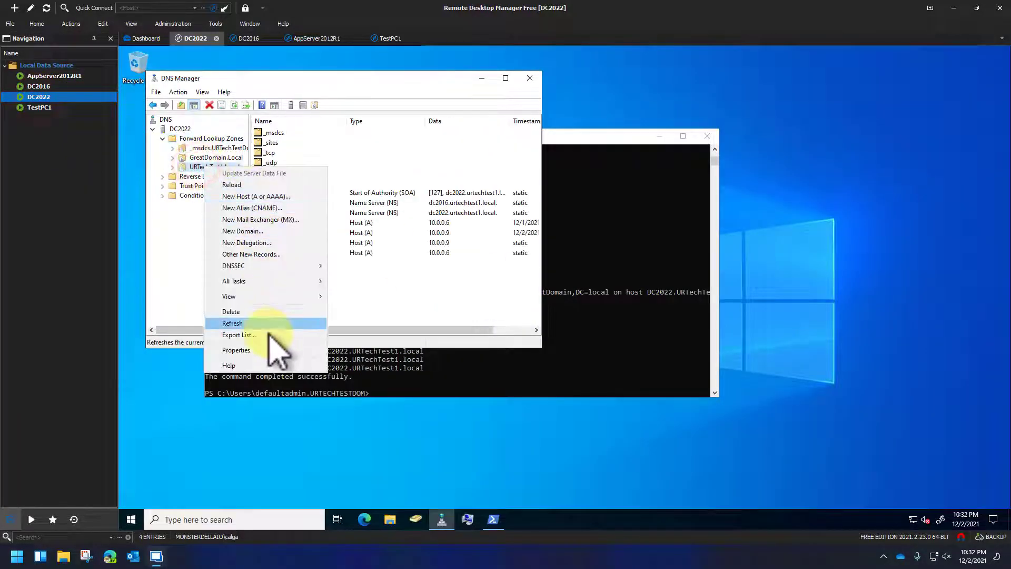
pyautogui.click(259, 313)
pyautogui.click(605, 322)
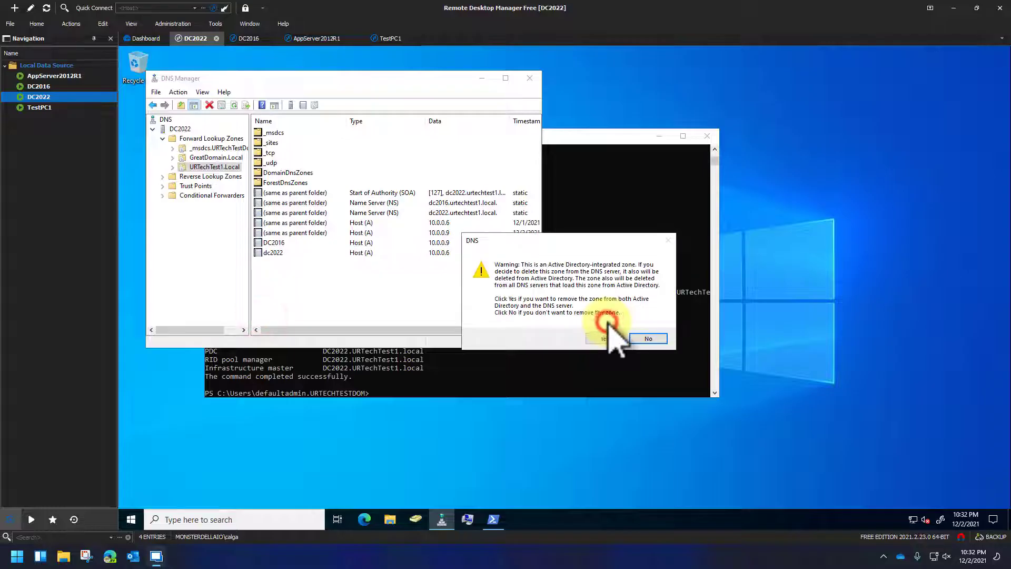
pyautogui.click(608, 339)
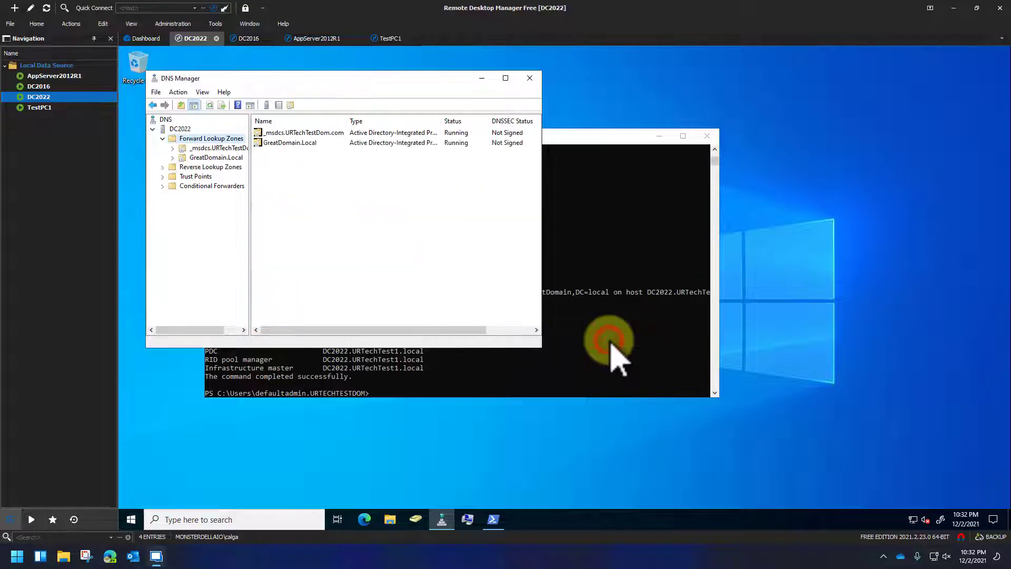
pyautogui.click(575, 136)
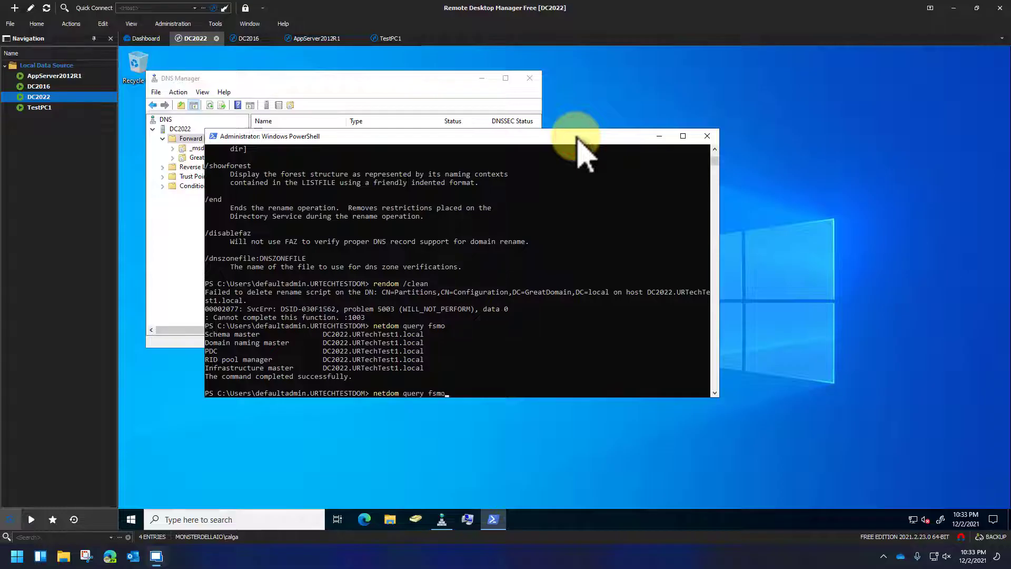
pyautogui.press('Return')
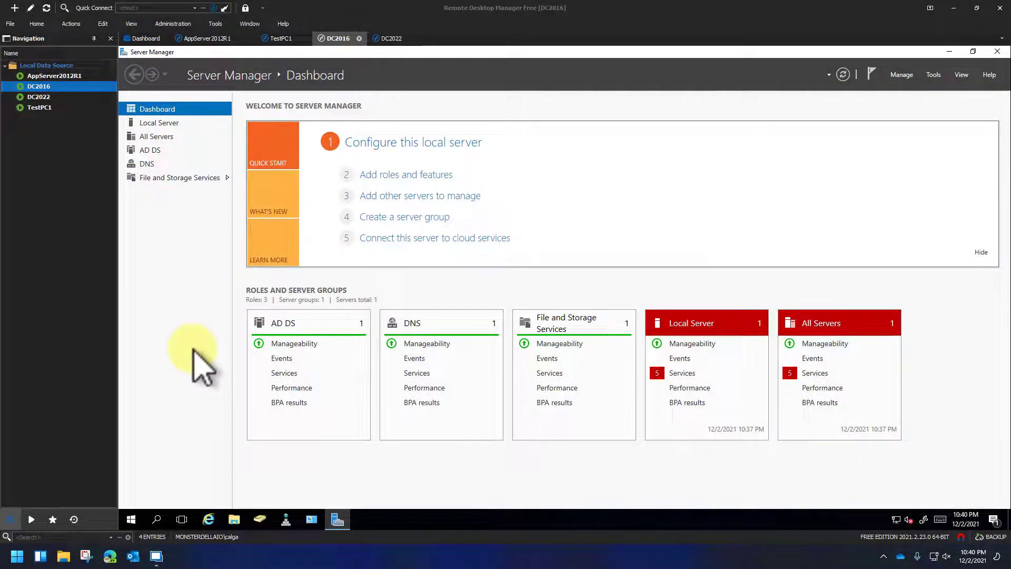
# Check DC2016's GreatDomain.Local DNS zone and its system information.
pyautogui.click(286, 519)
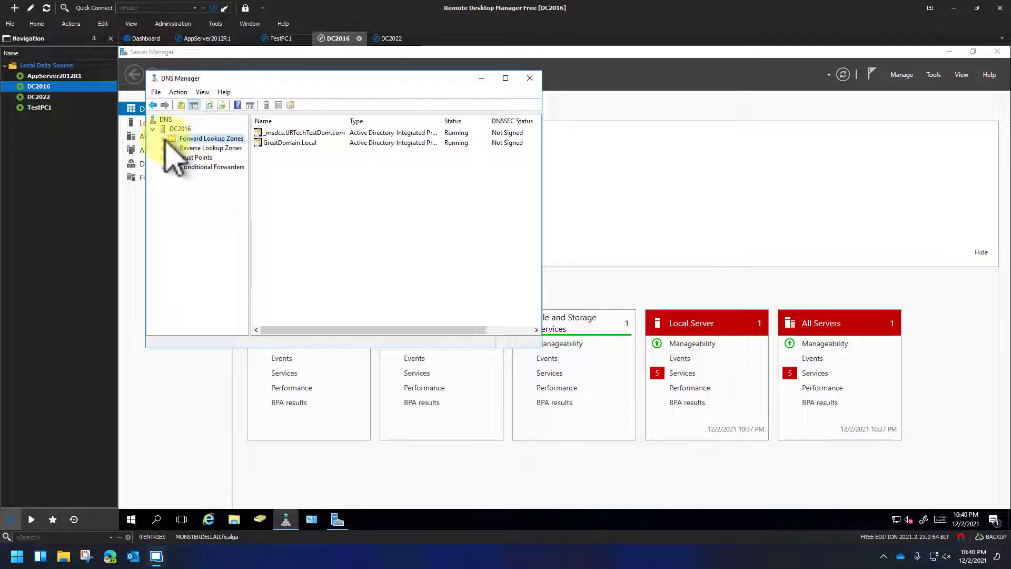
pyautogui.click(163, 138)
pyautogui.click(171, 158)
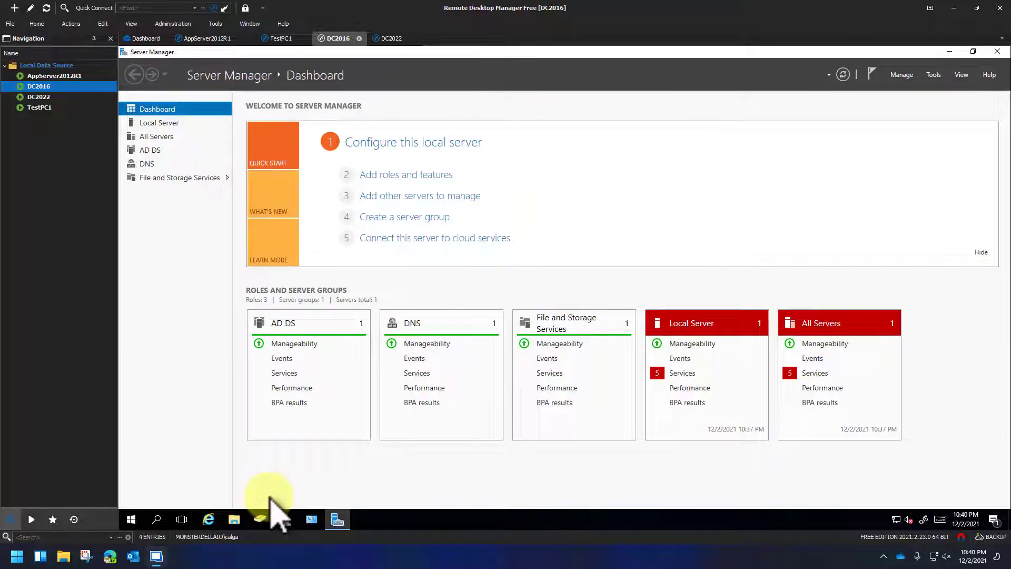
pyautogui.rightClick(131, 519)
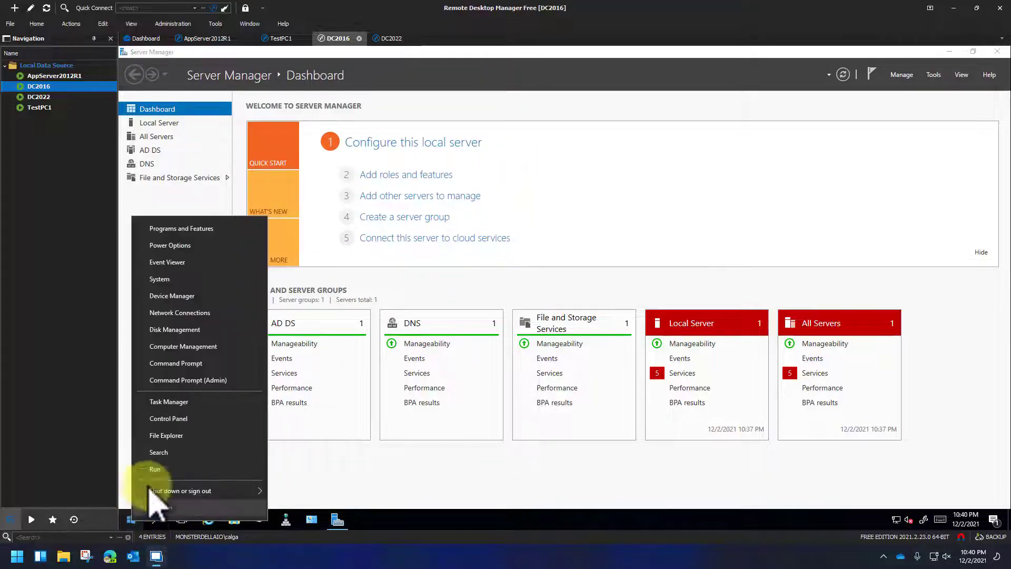
pyautogui.click(175, 278)
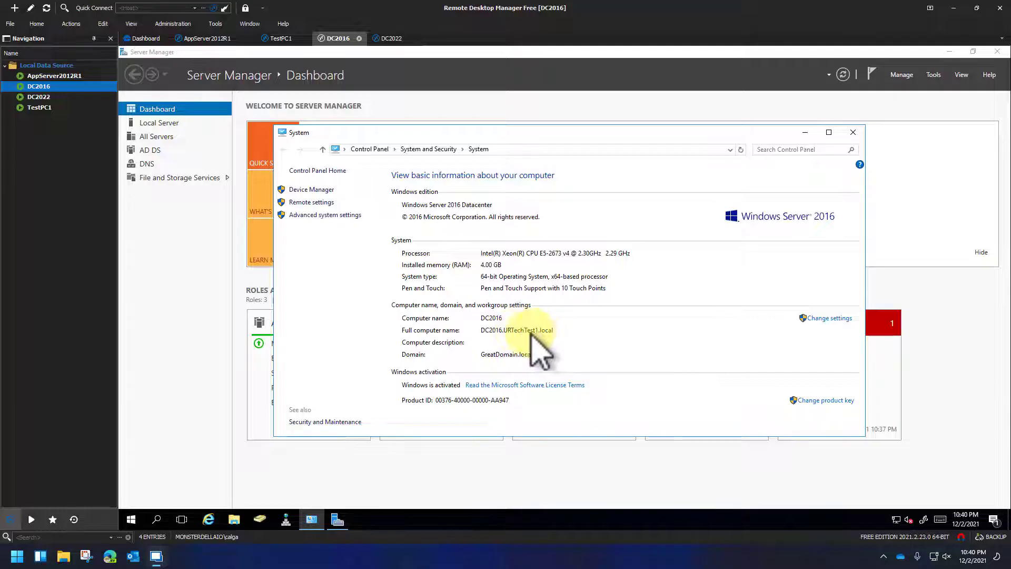
pyautogui.click(852, 133)
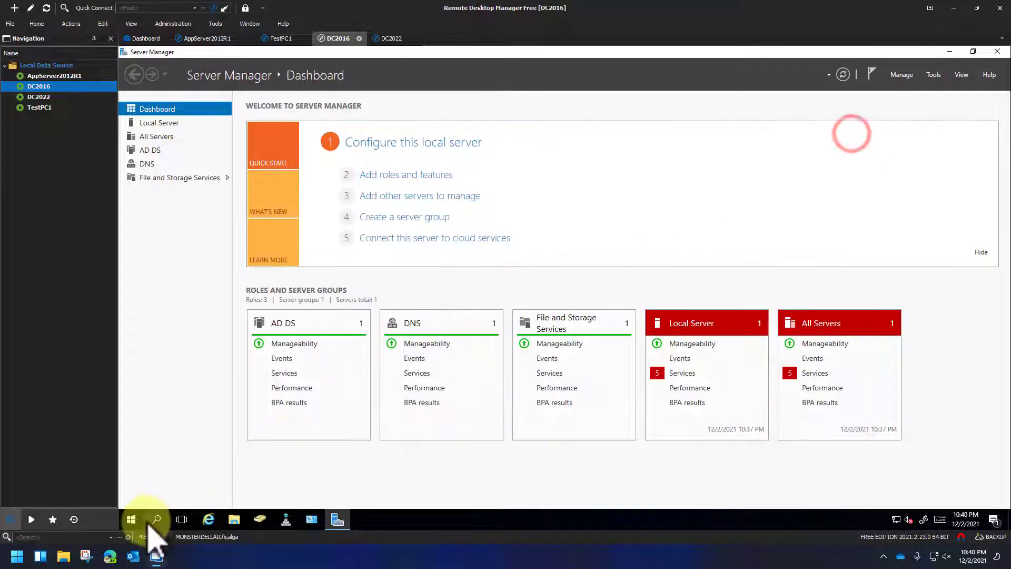
# Run the netdom computername command in an admin Command Prompt on DC2016.
pyautogui.rightClick(132, 520)
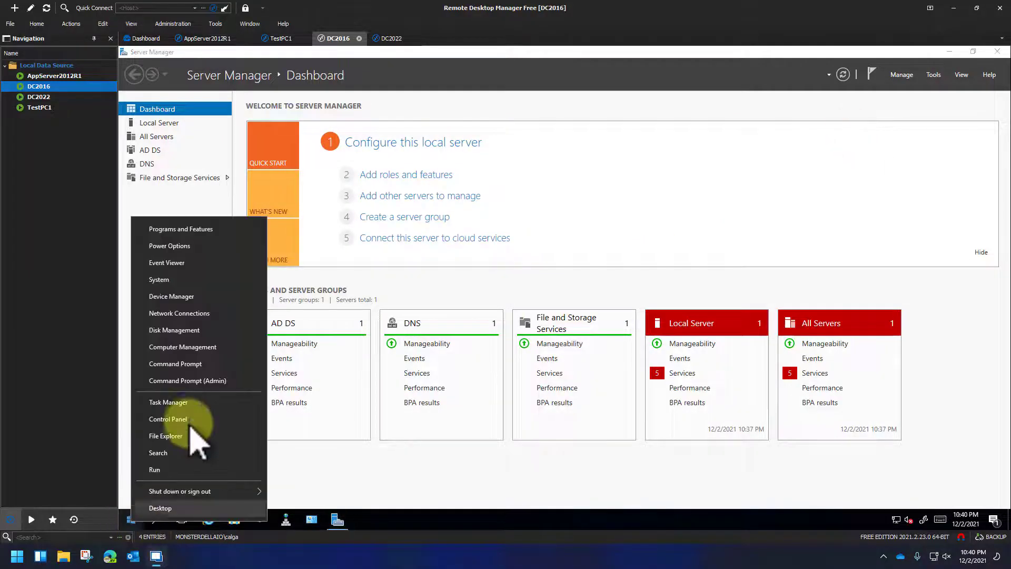
pyautogui.click(190, 381)
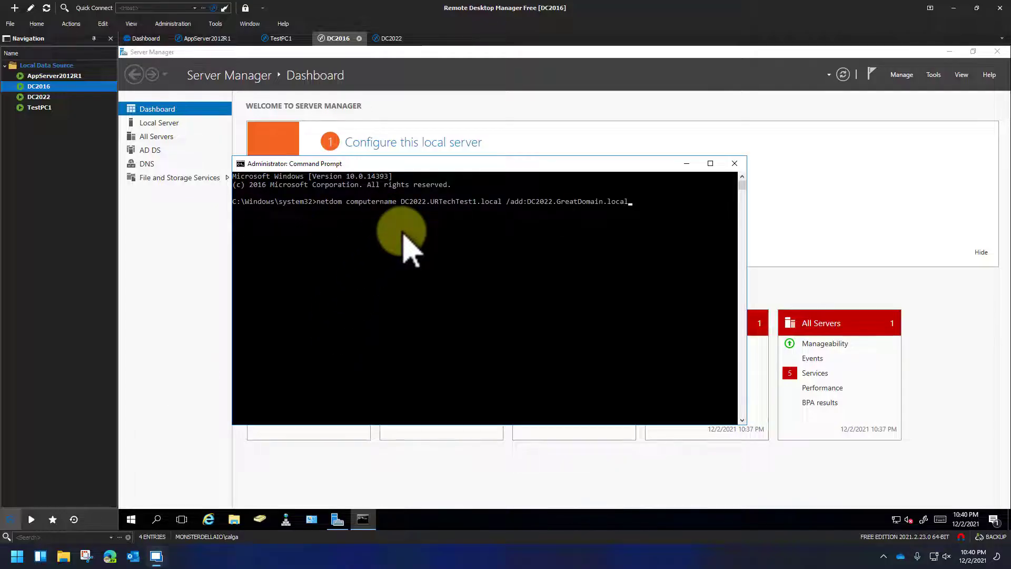
pyautogui.press('Return')
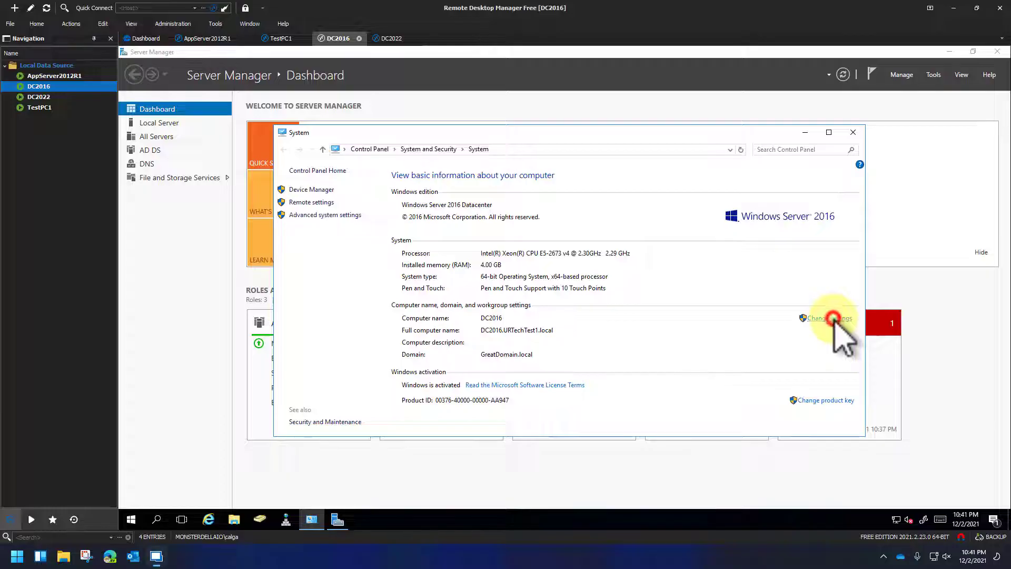
# Set DC2016's primary DNS suffix to GreatDomain.local in the Computer Name settings.
pyautogui.click(832, 318)
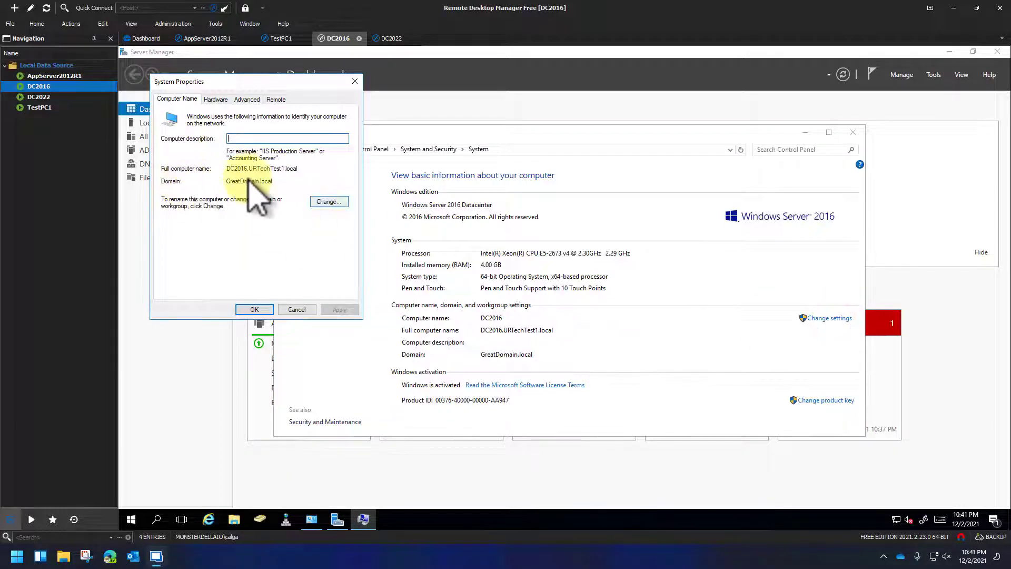
pyautogui.click(329, 202)
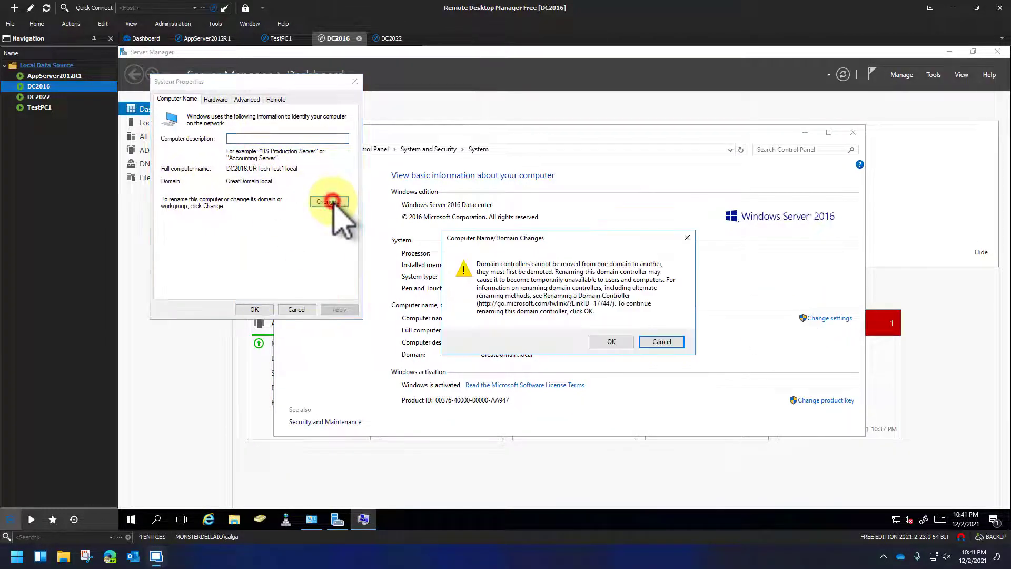
pyautogui.click(611, 341)
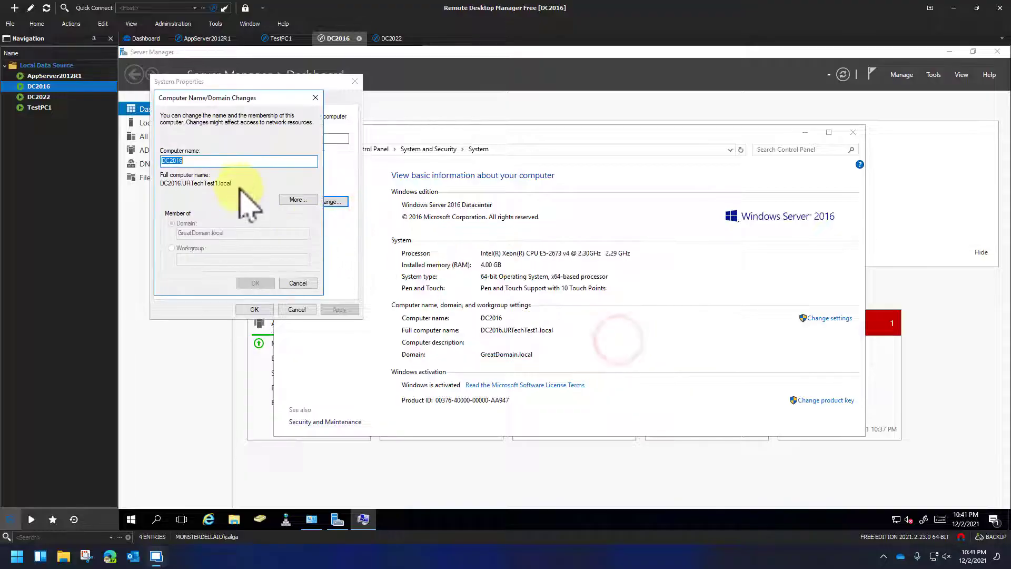
pyautogui.click(285, 199)
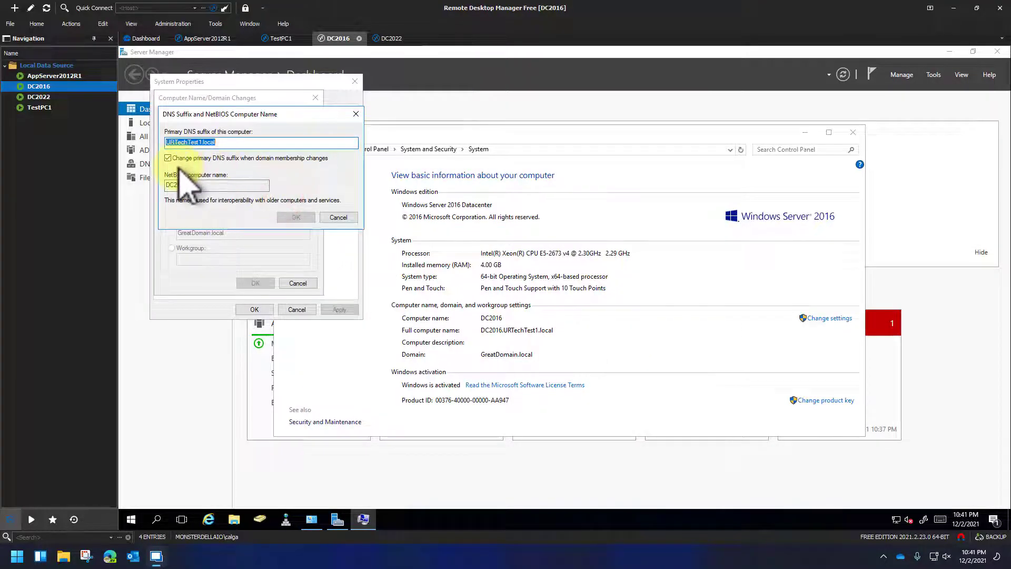
pyautogui.moveTo(165, 141); pyautogui.dragTo(116, 139)
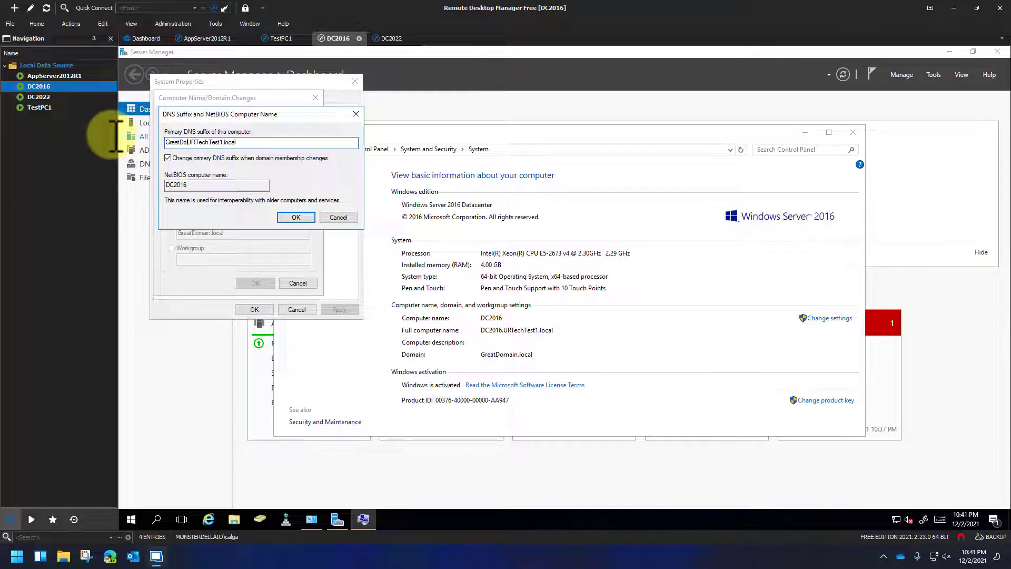
pyautogui.write('GreatDomain.local')
pyautogui.moveTo(217, 142); pyautogui.dragTo(67, 142)
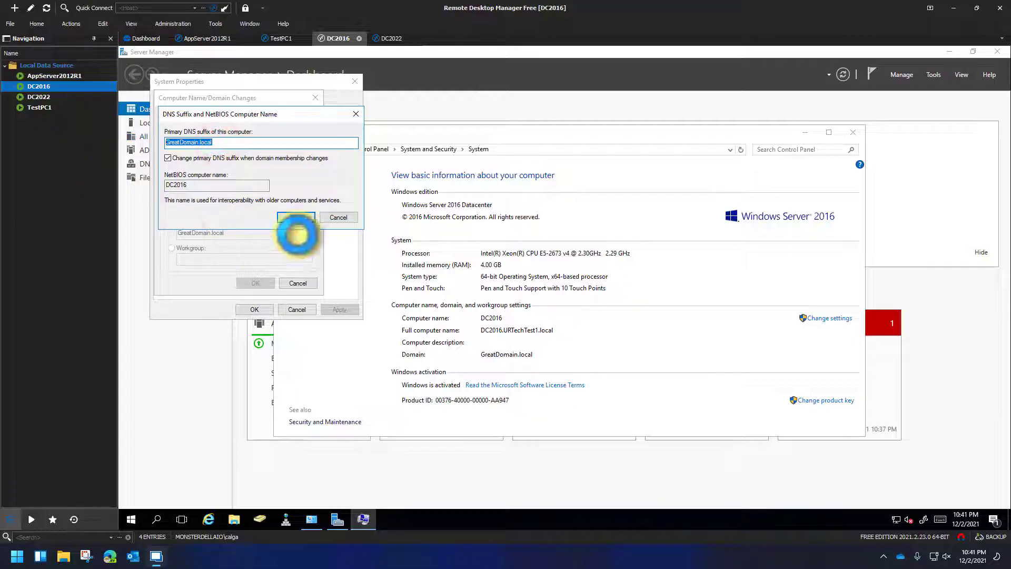
pyautogui.click(298, 217)
pyautogui.click(257, 282)
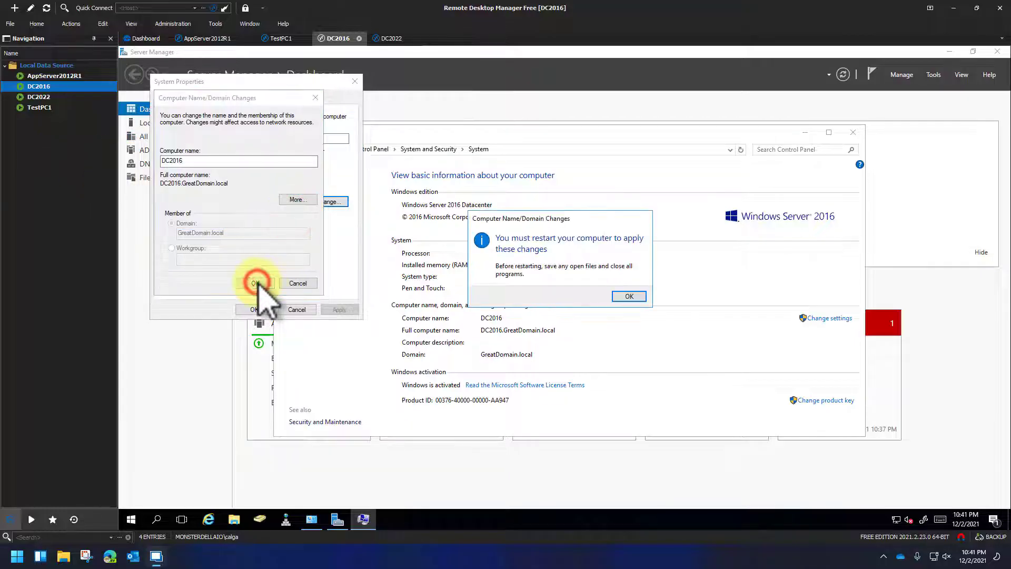
pyautogui.click(628, 293)
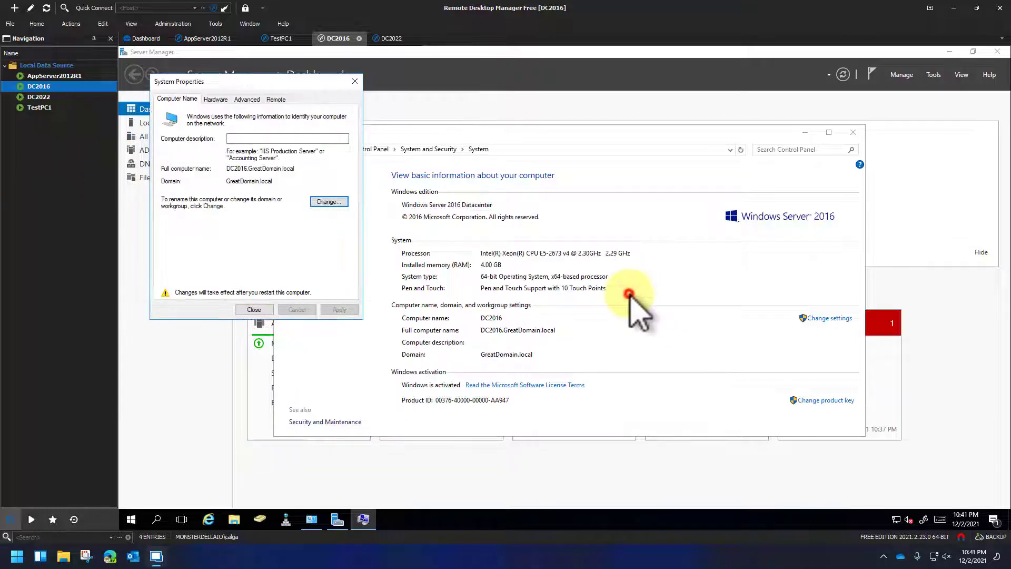
pyautogui.click(254, 309)
# Restart DC2016, then set DC2022's primary DNS suffix to GreatDomain.local.
pyautogui.click(557, 292)
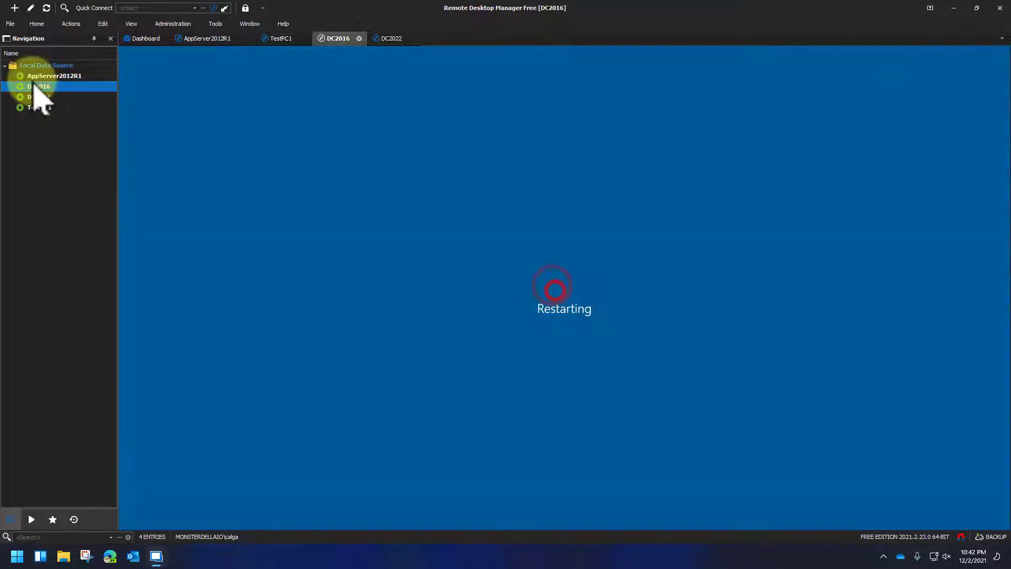
pyautogui.doubleClick(39, 97)
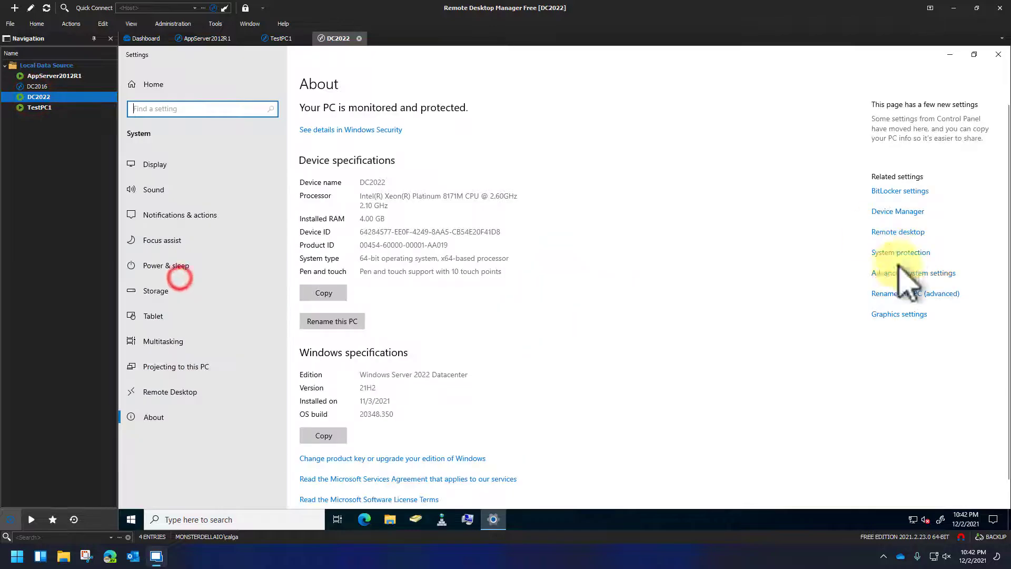
pyautogui.click(912, 273)
pyautogui.click(401, 271)
pyautogui.click(364, 284)
pyautogui.write('GreatDomain.')
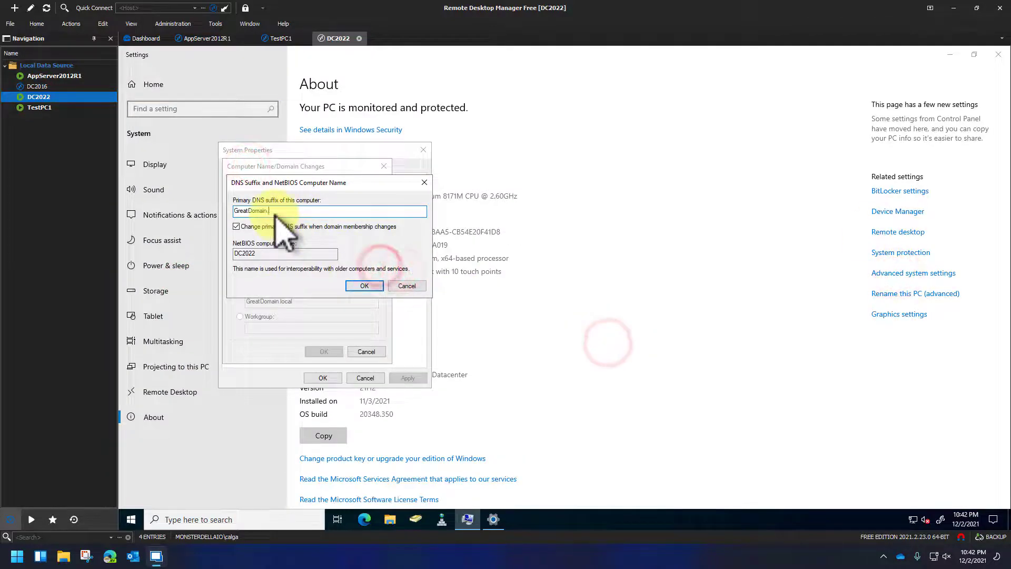
pyautogui.write('local')
pyautogui.press('Return')
pyautogui.click(324, 351)
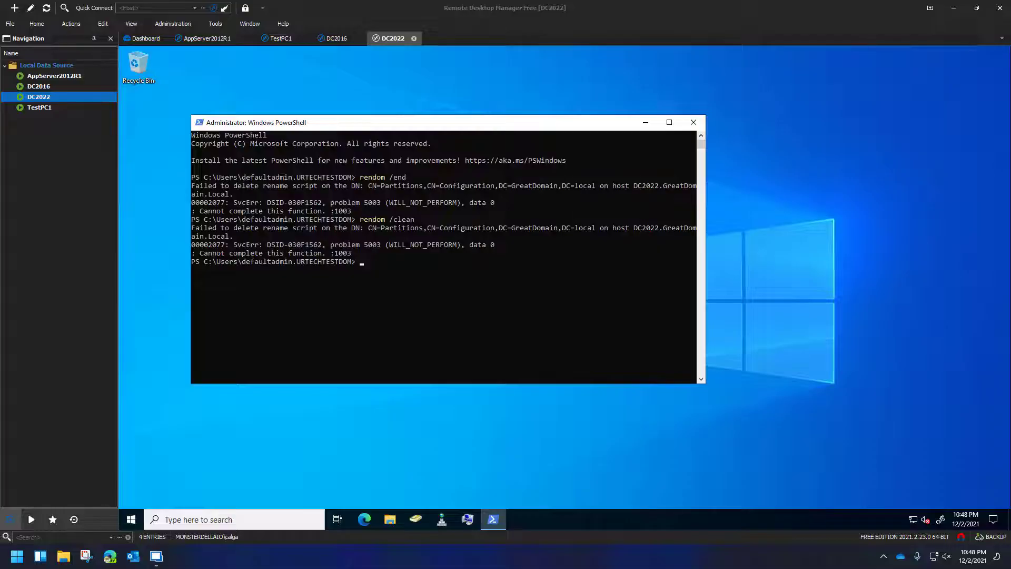
# On DC2016, stop Netlogon and DNS Server, then rename netlogon.dnb and netlogon.dns to netlogonOLD.
pyautogui.rightClick(424, 283)
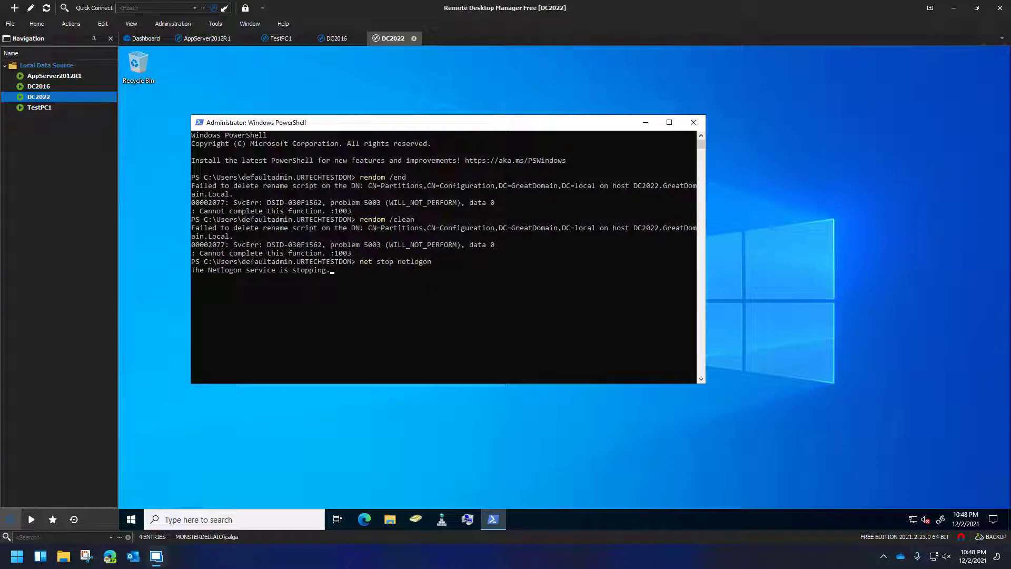
pyautogui.rightClick(379, 332)
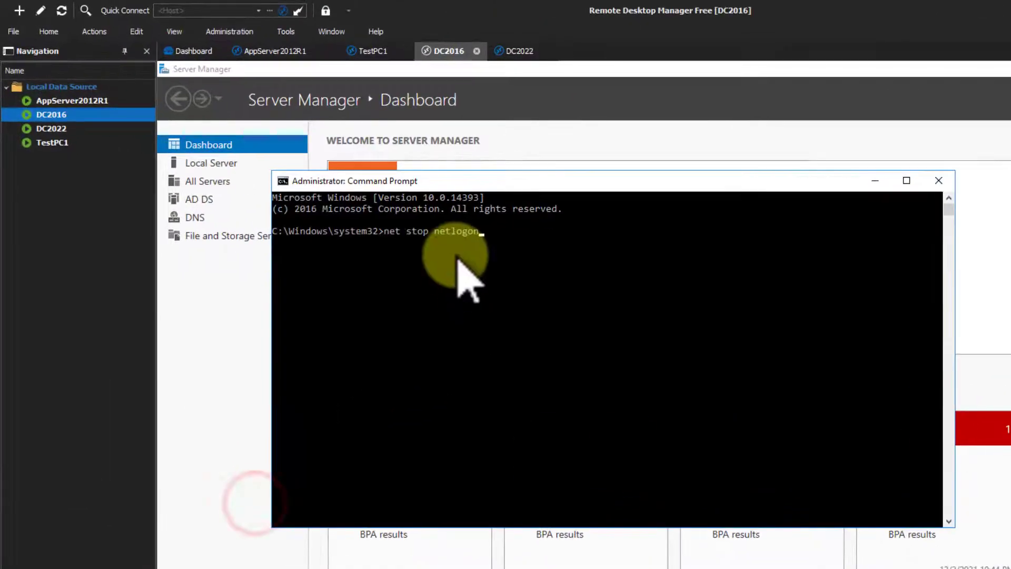
pyautogui.rightClick(564, 384)
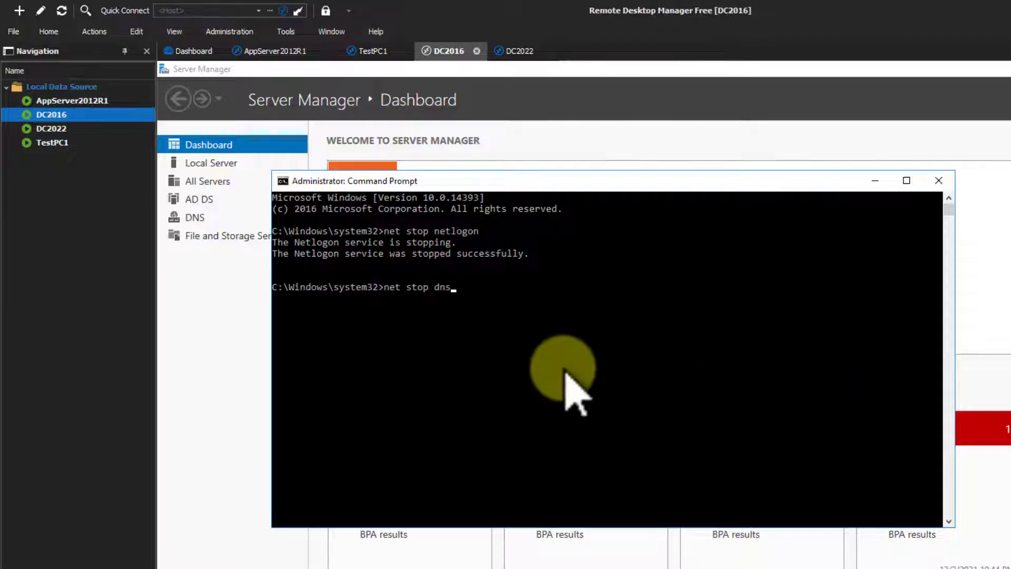
pyautogui.press('Return')
pyautogui.write('cd config')
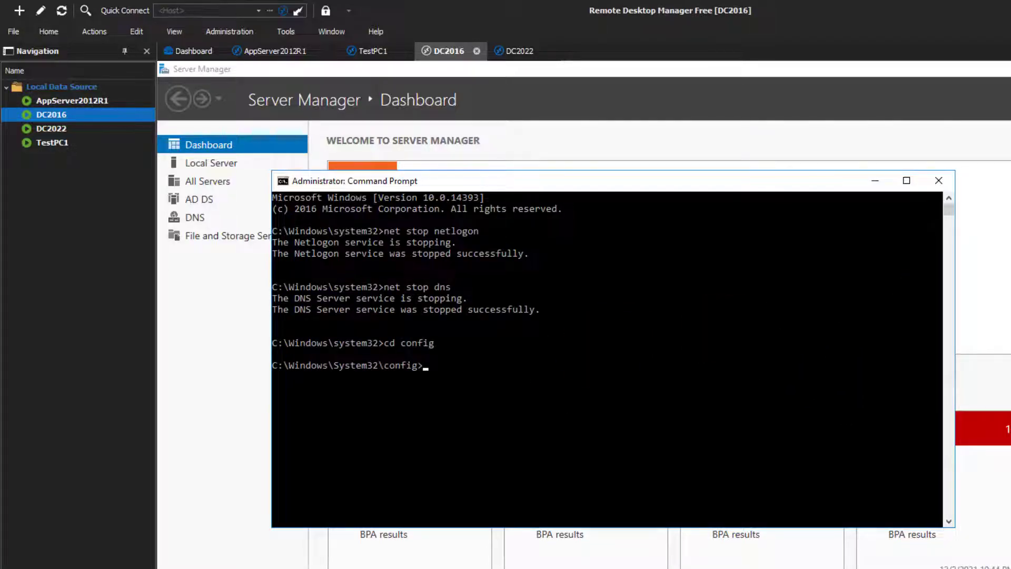
pyautogui.rightClick(483, 386)
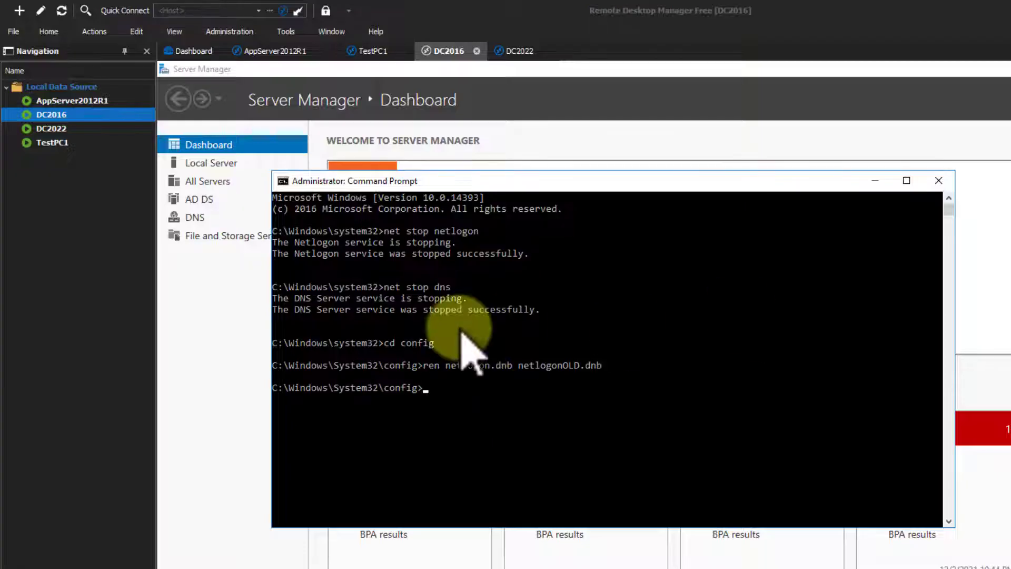
pyautogui.rightClick(472, 408)
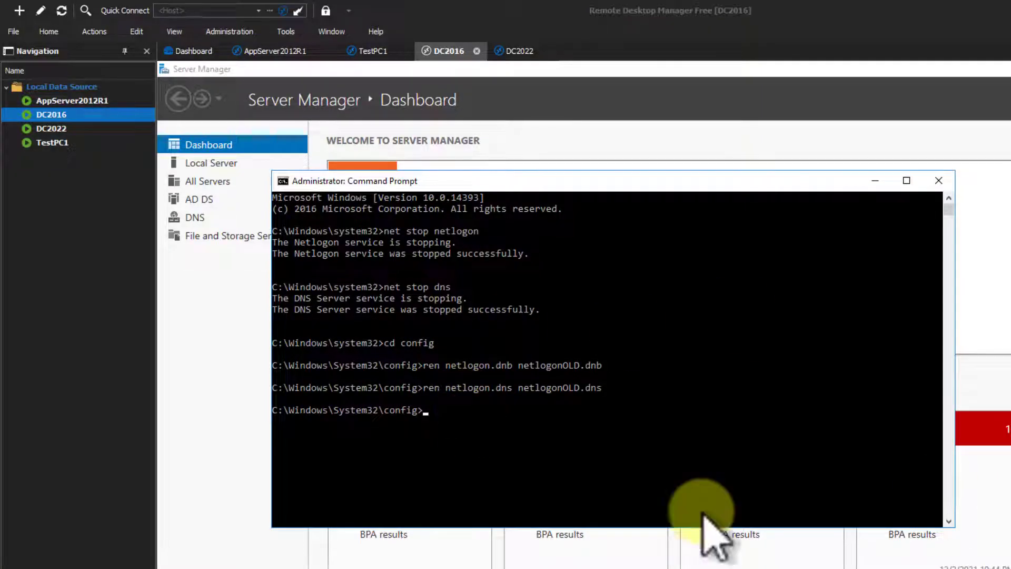
# Start Netlogon and DNS Server again, then flush the DNS cache and re-register DNS records.
pyautogui.rightClick(505, 427)
pyautogui.press('Return')
pyautogui.rightClick(516, 501)
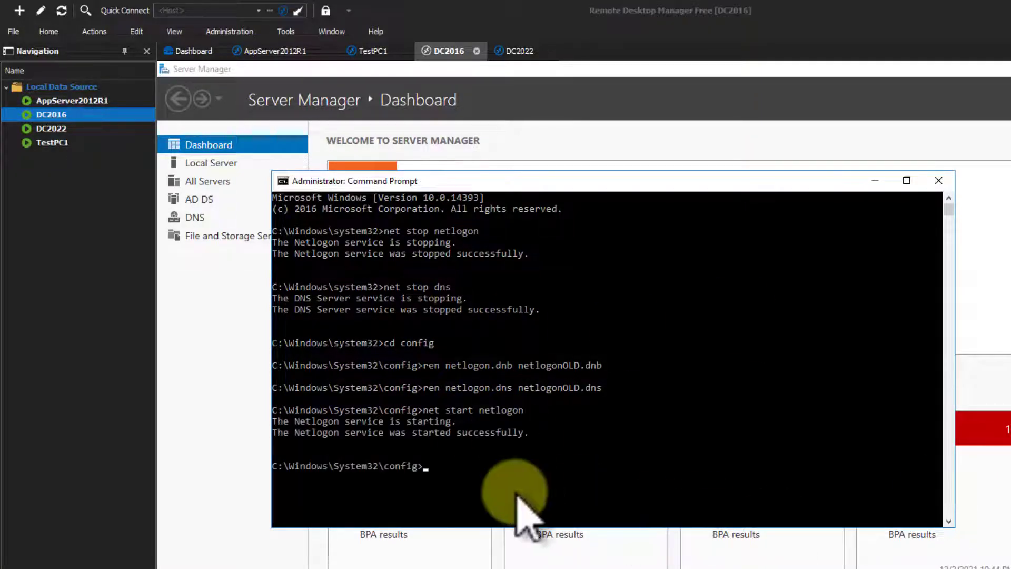
pyautogui.press('Return')
pyautogui.rightClick(481, 533)
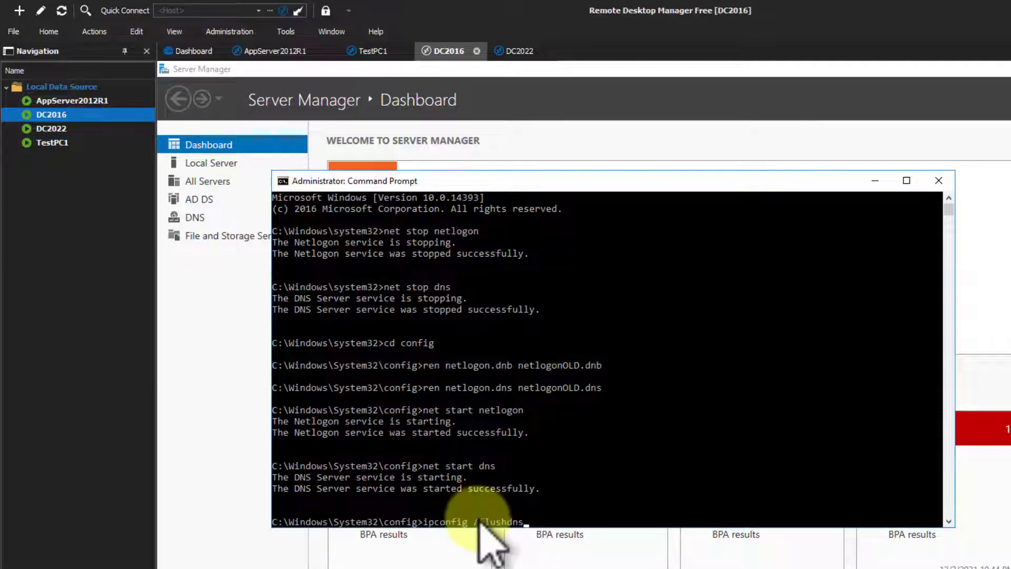
pyautogui.press('Return')
pyautogui.rightClick(481, 533)
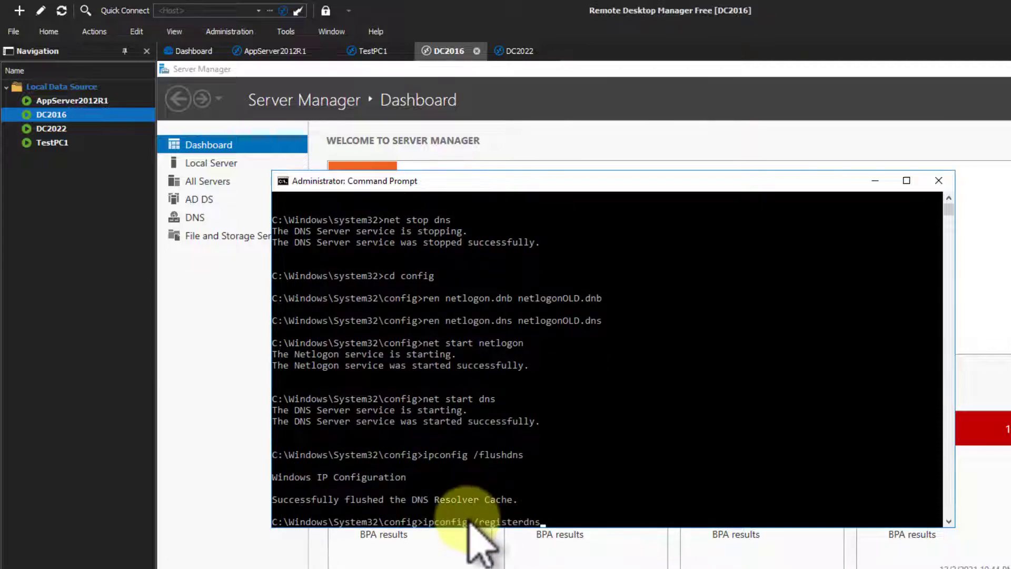
pyautogui.press('Return')
# Run ipconfig /all on DC2016, review its output, then return to the DC2022 session.
pyautogui.click(42, 129)
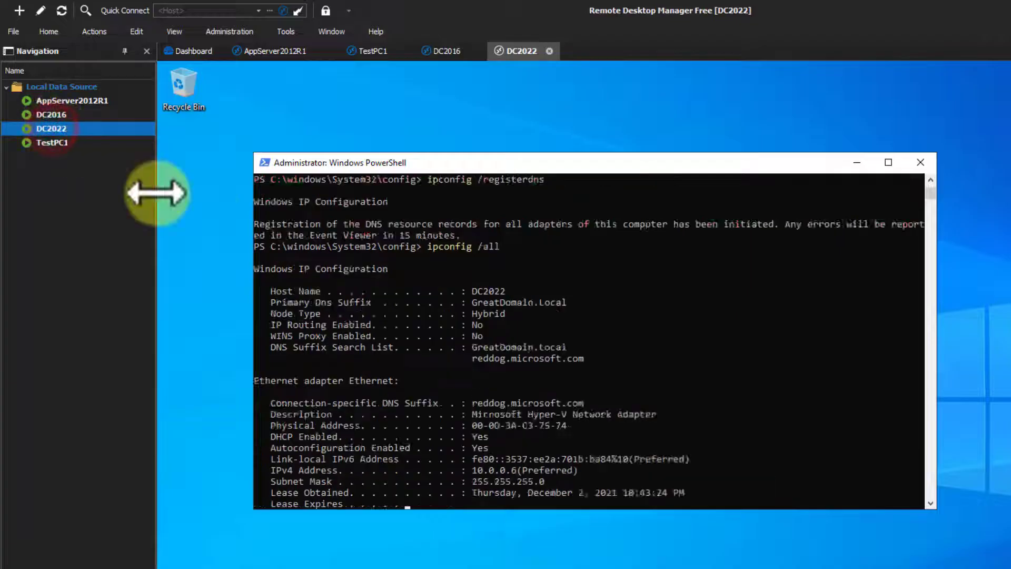
pyautogui.click(47, 115)
pyautogui.write('ipconfig')
pyautogui.press('Return')
pyautogui.rightClick(670, 528)
pyautogui.press('Return')
pyautogui.scroll(3, 744, 463)
pyautogui.scroll(1, 744, 458)
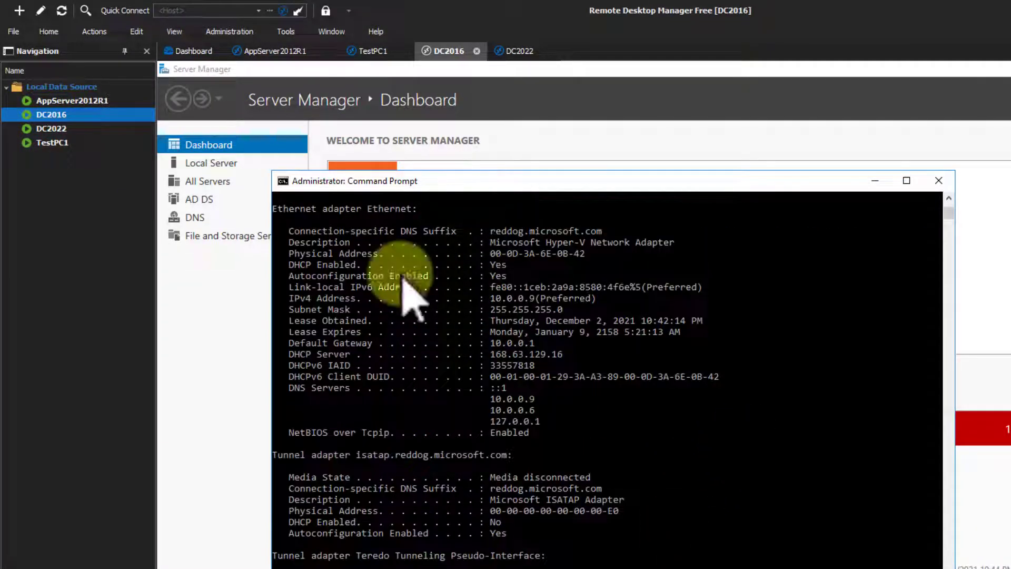
pyautogui.click(46, 128)
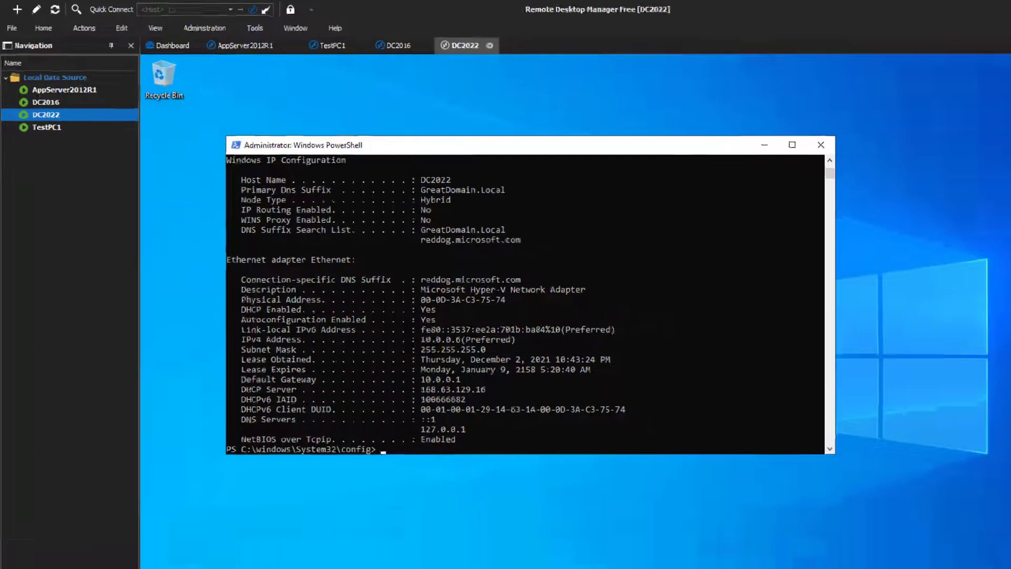
# In DC2022's Ethernet IPv4 properties, set preferred DNS 10.0.0.9 and alternate DNS 10.0.0.6.
pyautogui.click(839, 467)
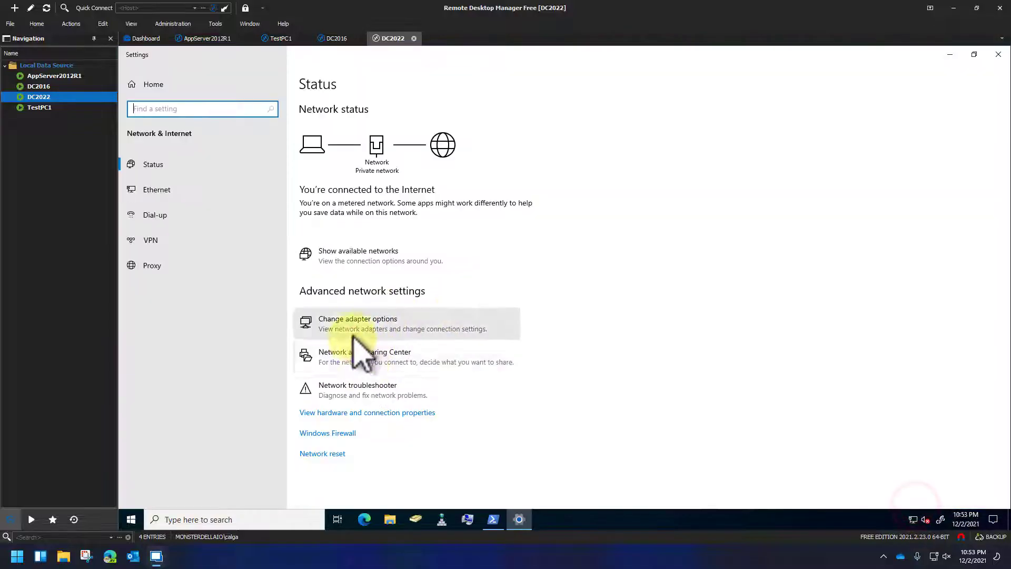
pyautogui.click(326, 320)
pyautogui.rightClick(324, 185)
pyautogui.click(305, 292)
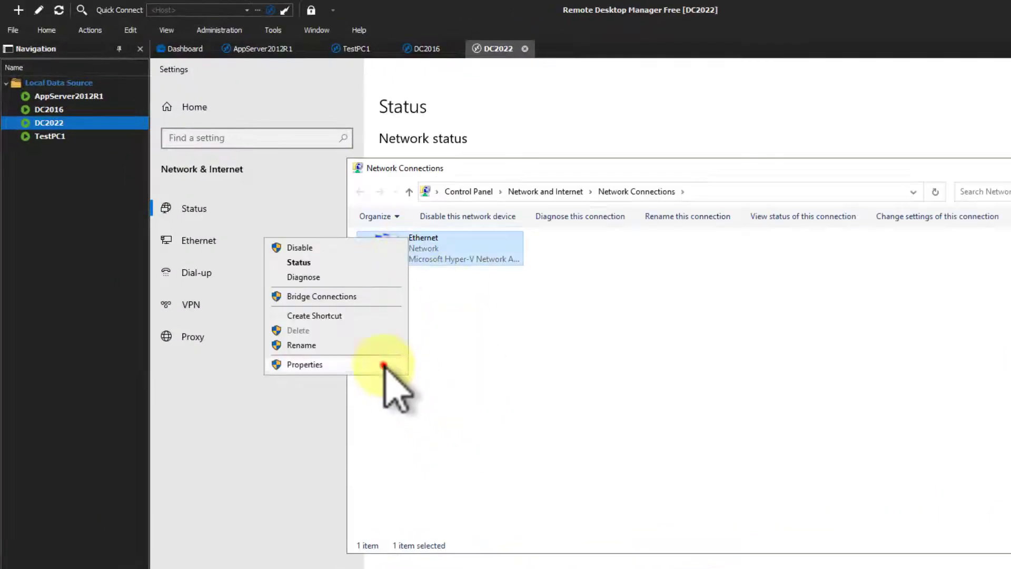
pyautogui.doubleClick(458, 368)
pyautogui.click(542, 480)
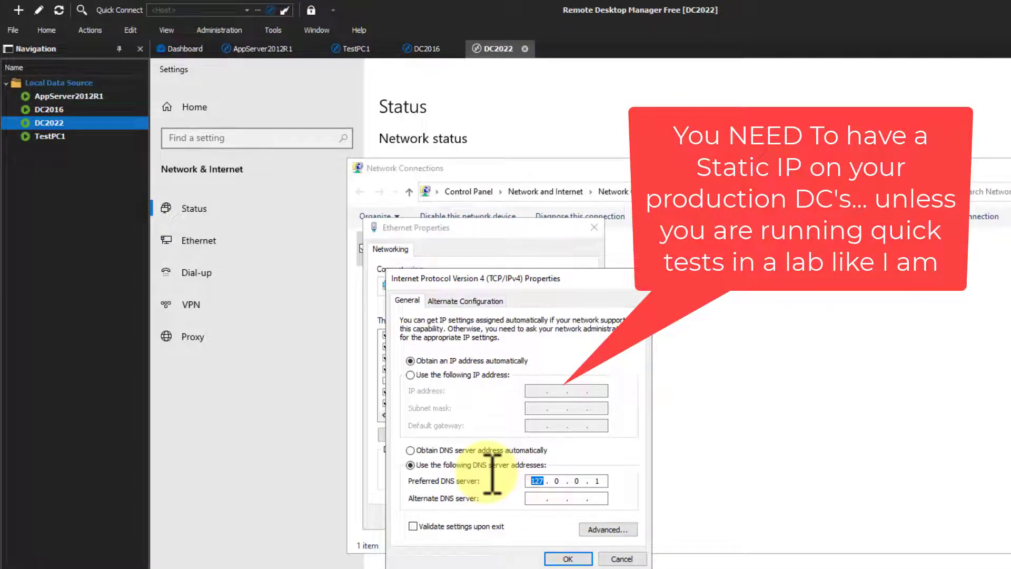
pyautogui.write('10.')
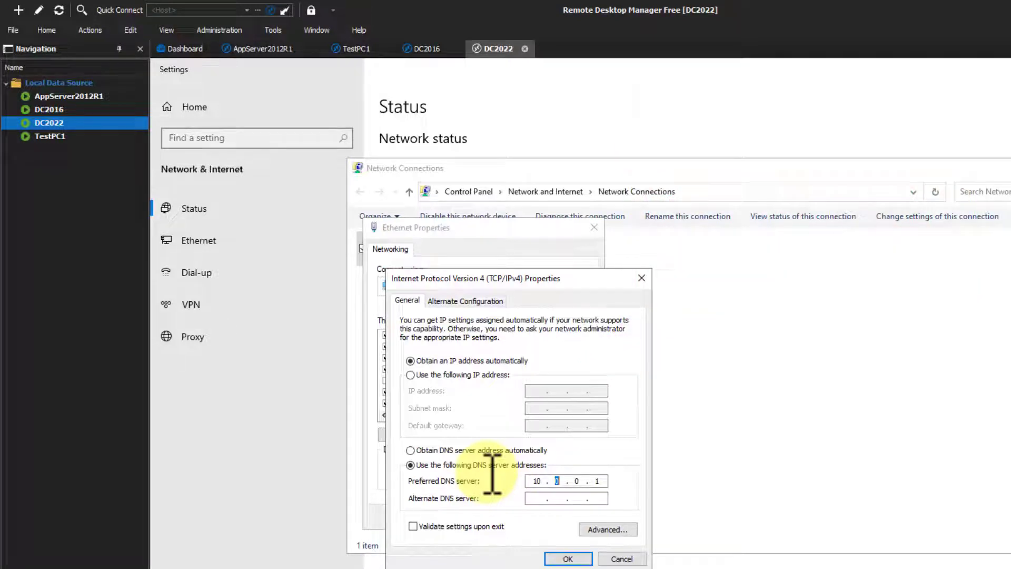
pyautogui.press('Tab')
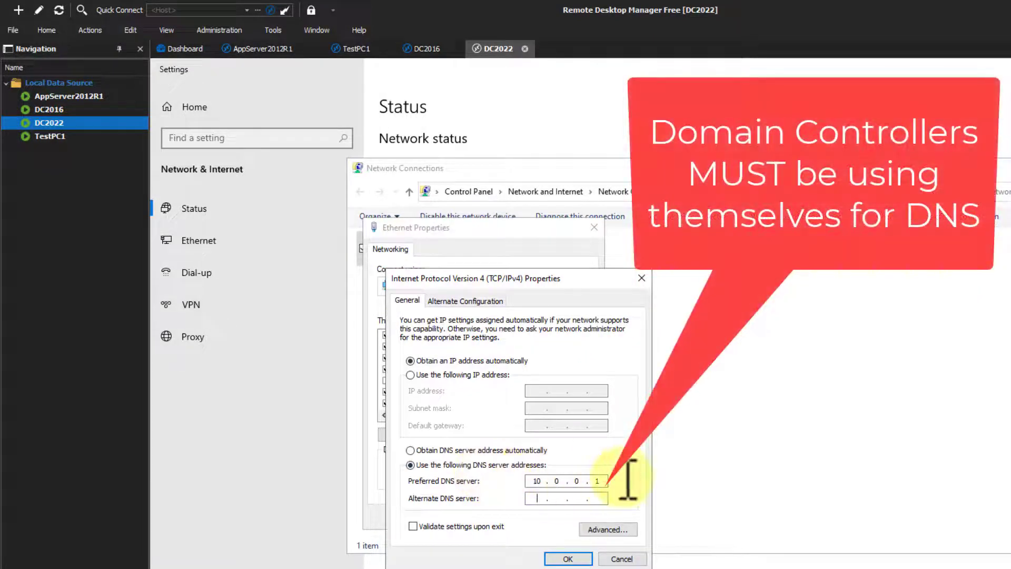
pyautogui.doubleClick(596, 481)
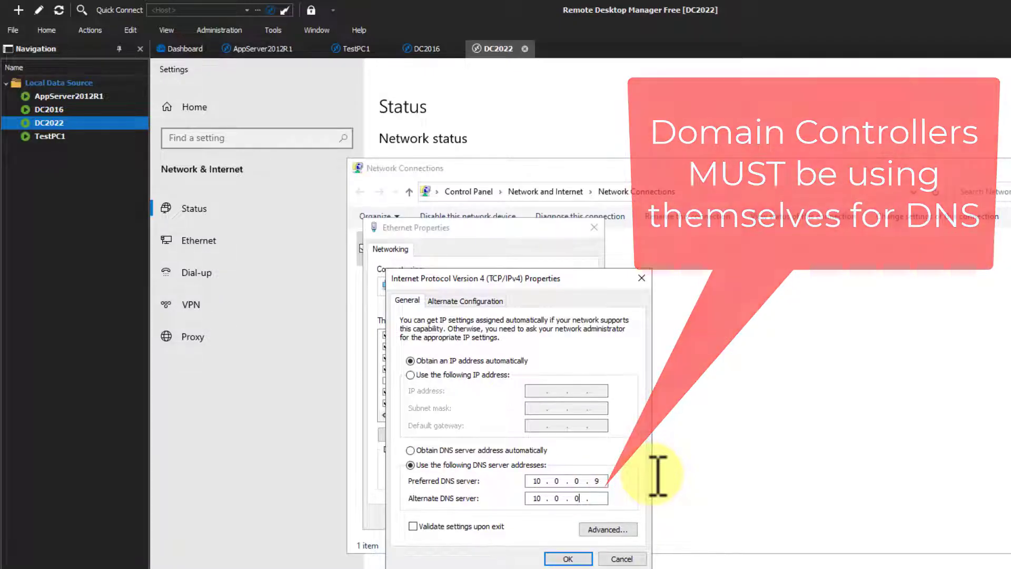
pyautogui.write('.6')
# Check the DNS server order in Advanced TCP/IP settings, then close all network dialogs.
pyautogui.click(595, 529)
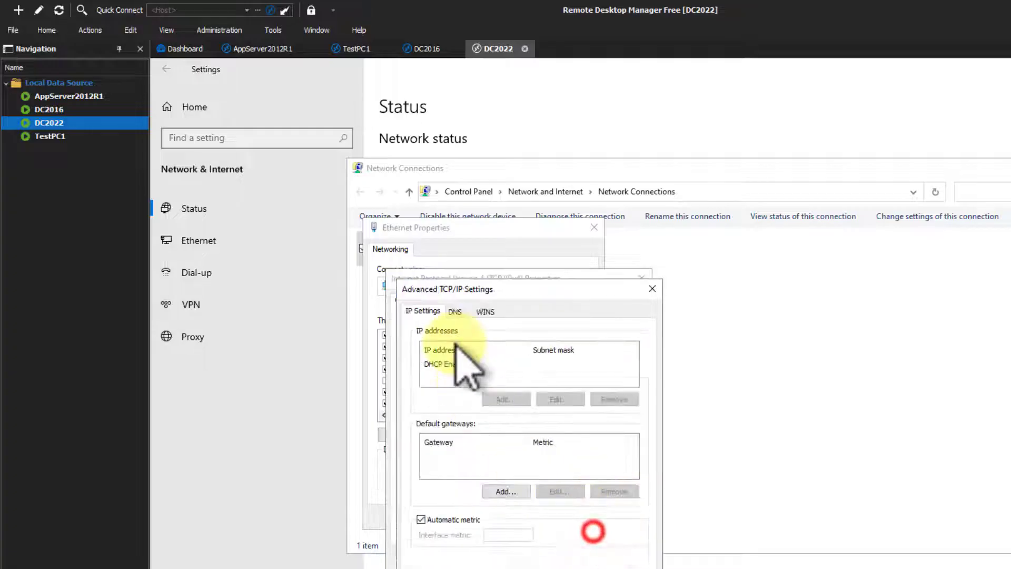
pyautogui.click(455, 310)
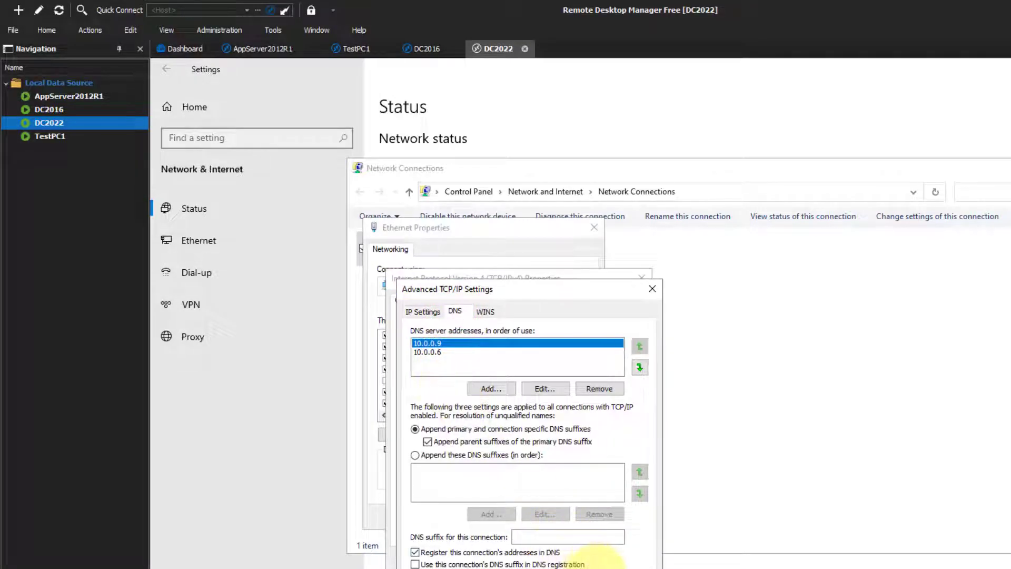
pyautogui.click(613, 563)
pyautogui.click(610, 555)
pyautogui.press('Escape')
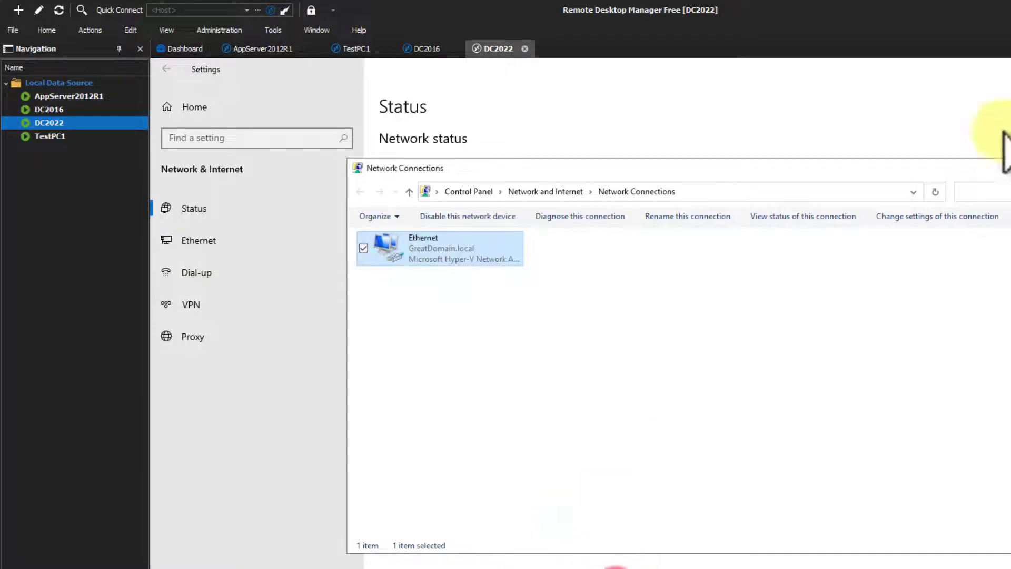
pyautogui.hotkey('alt', 'F4')
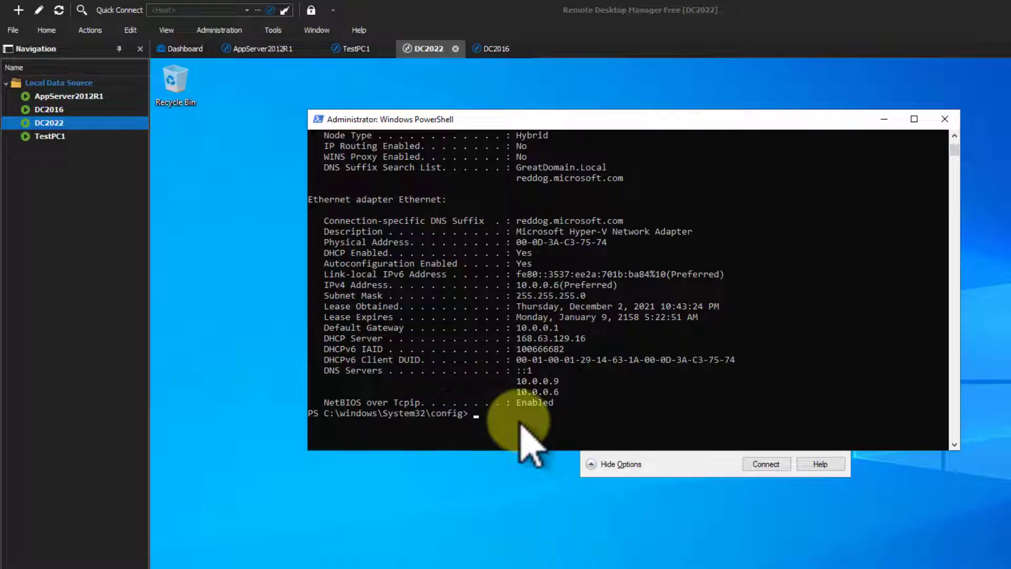
# Run rendom /end in DC2022 PowerShell and select the DNS server addresses in the output.
pyautogui.write('rendom /end')
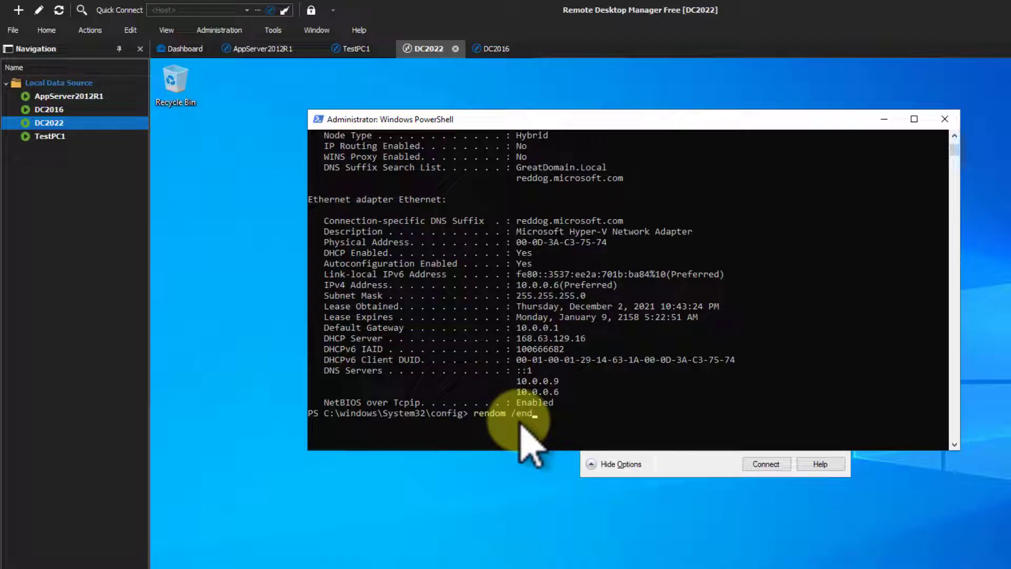
pyautogui.press('Return')
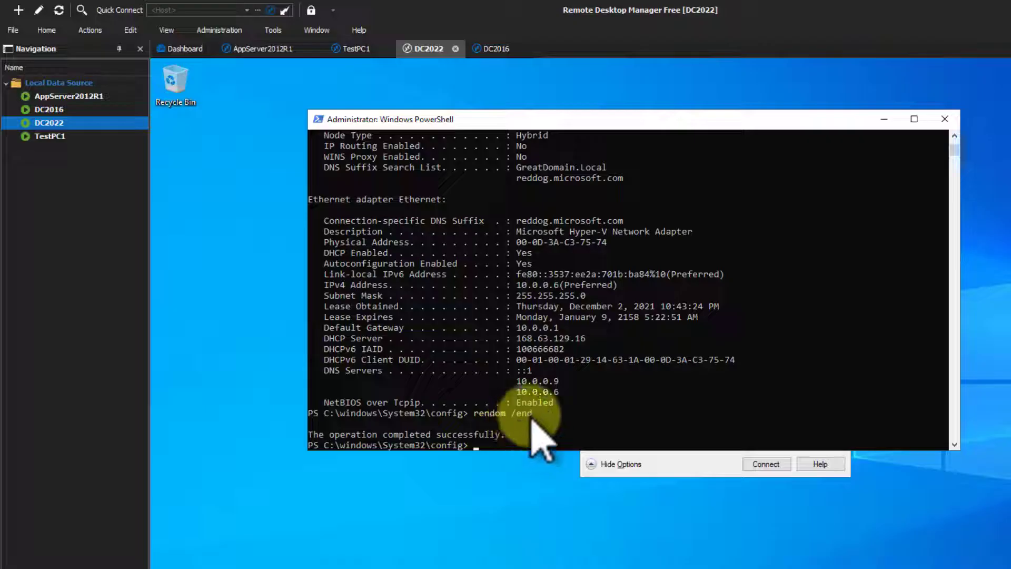
pyautogui.moveTo(579, 392); pyautogui.dragTo(501, 383)
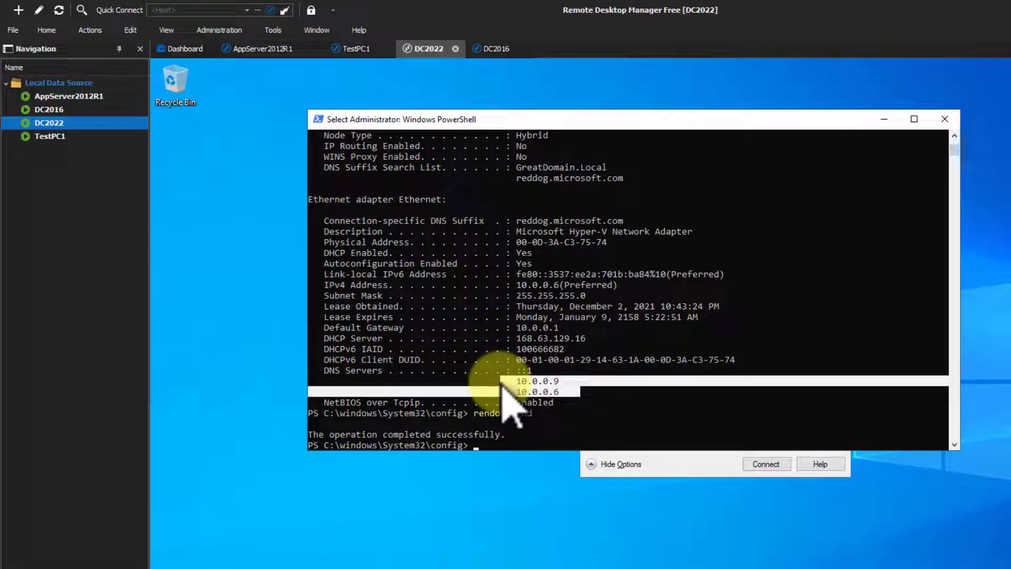
pyautogui.click(387, 567)
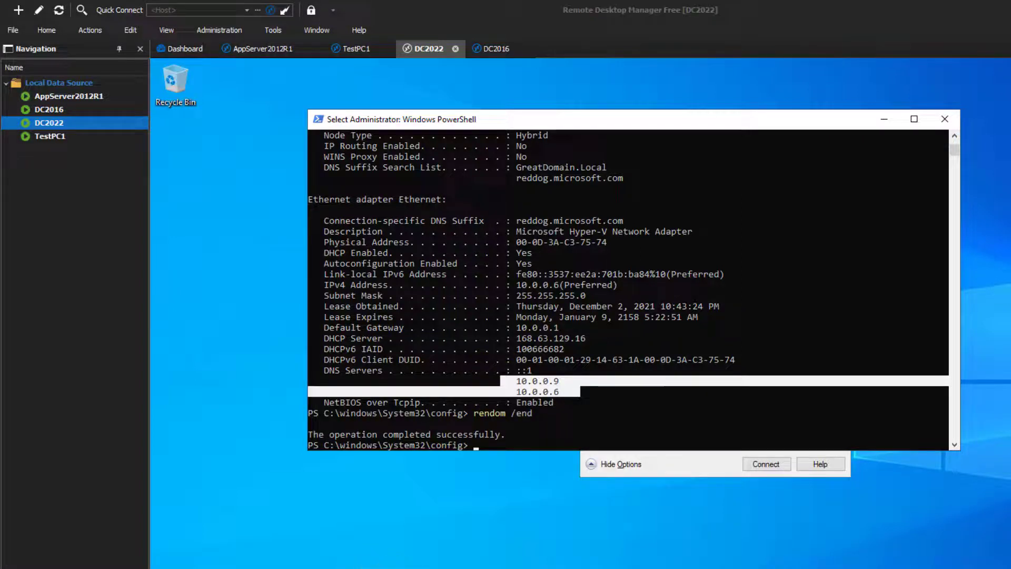
# Browse GreatDomain.local's Computers and Domain Controllers in ADUC, launching Group Policy Management alongside.
pyautogui.click(514, 557)
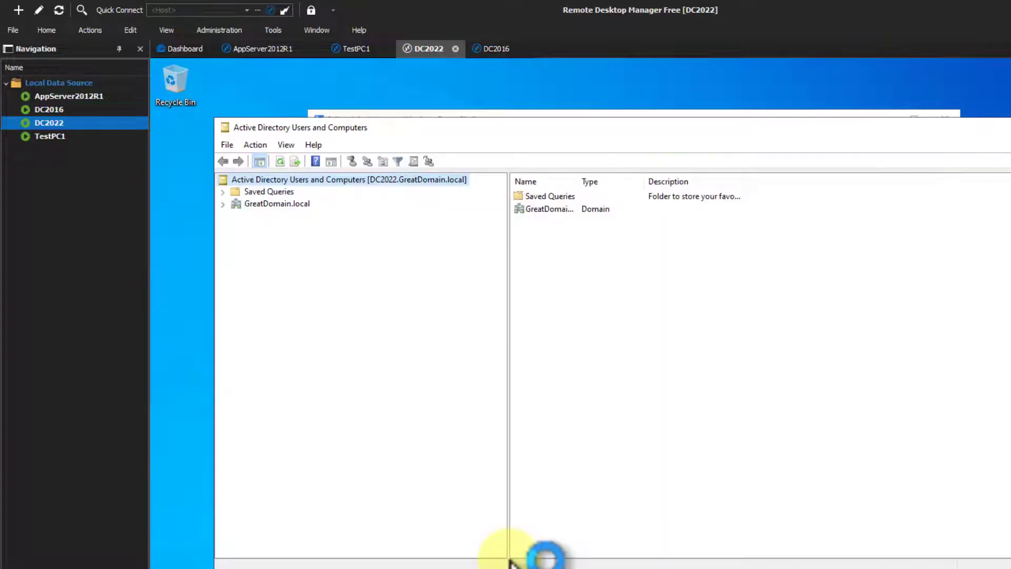
pyautogui.click(223, 203)
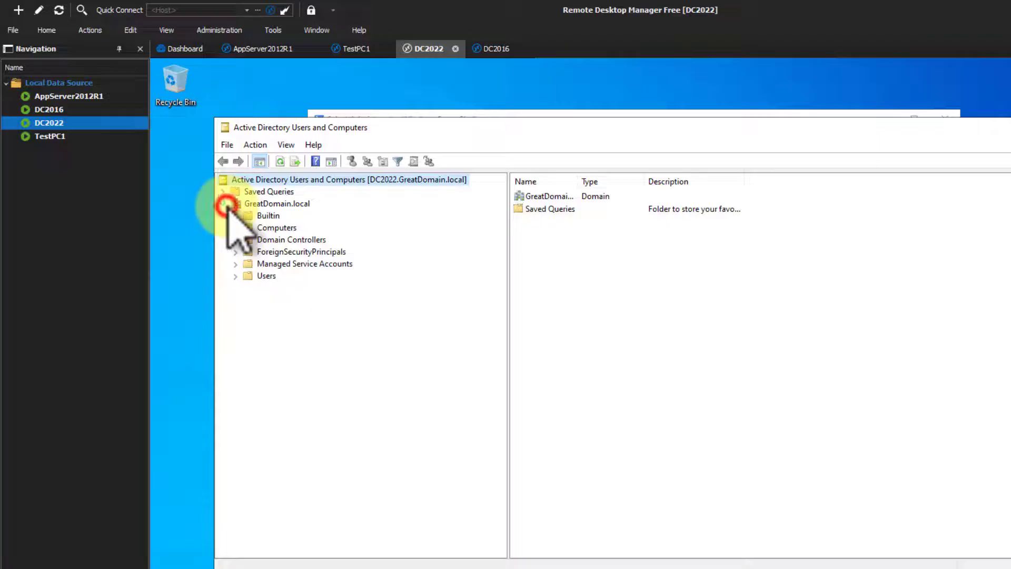
pyautogui.click(158, 553)
pyautogui.write('group')
pyautogui.press('Return')
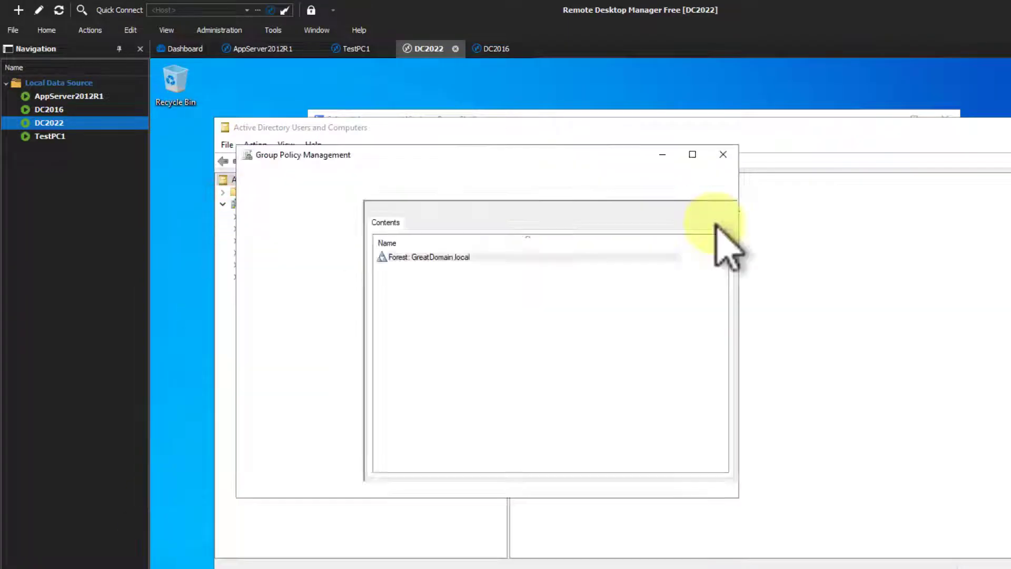
pyautogui.click(361, 153)
pyautogui.click(271, 228)
pyautogui.click(282, 239)
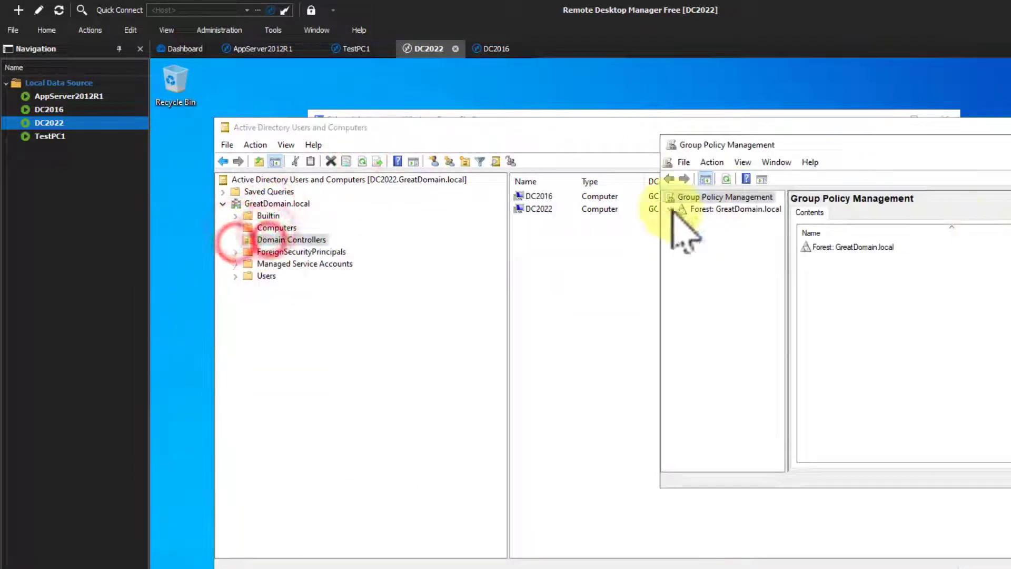
# Show GreatDomain.local's status in Group Policy Management and briefly open Active Directory Sites and Services.
pyautogui.click(681, 221)
pyautogui.click(748, 232)
pyautogui.press('super')
pyautogui.write('sites')
pyautogui.press('Return')
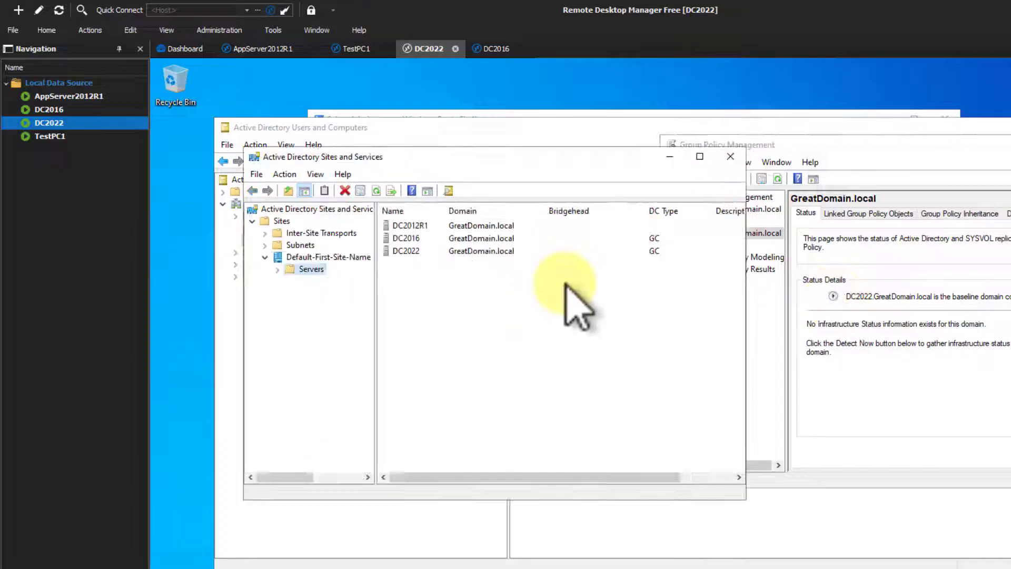
pyautogui.click(730, 153)
# Launch the Local Group Policy Editor with gpedit.
pyautogui.press('super')
pyautogui.write('gpedit')
pyautogui.press('Return')
# Expand Computer Configuration > Administrative Templates in the Local Group Policy Editor.
pyautogui.click(279, 271)
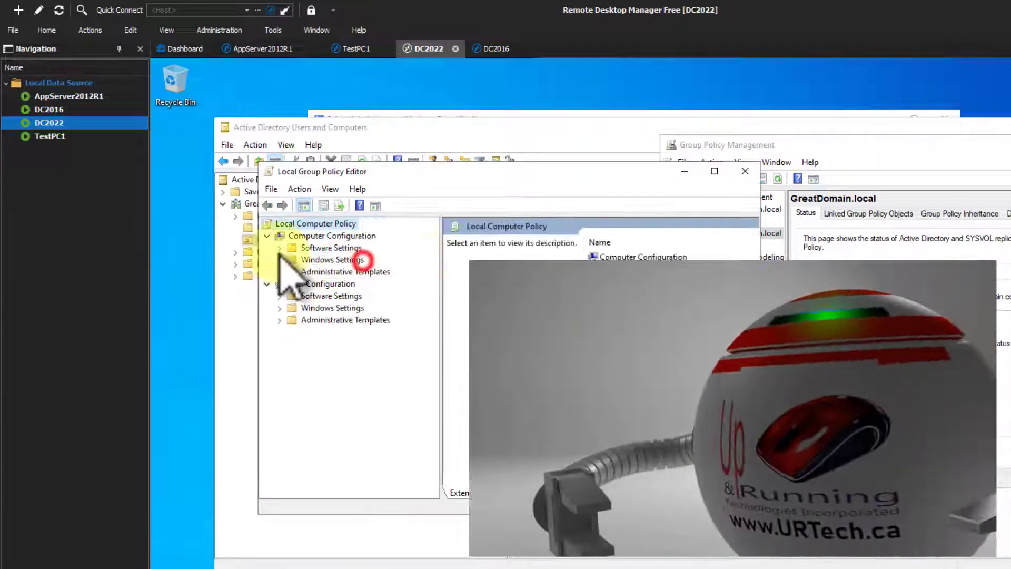